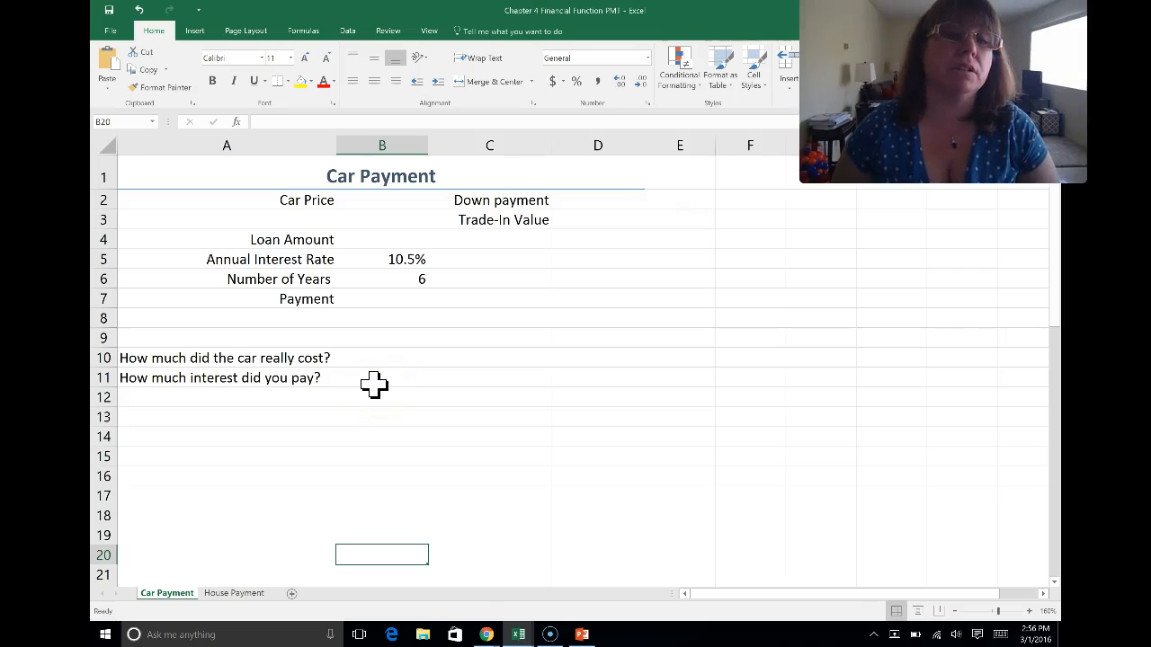
Enter a car price of 28500 in cell B2.
click(371, 201)
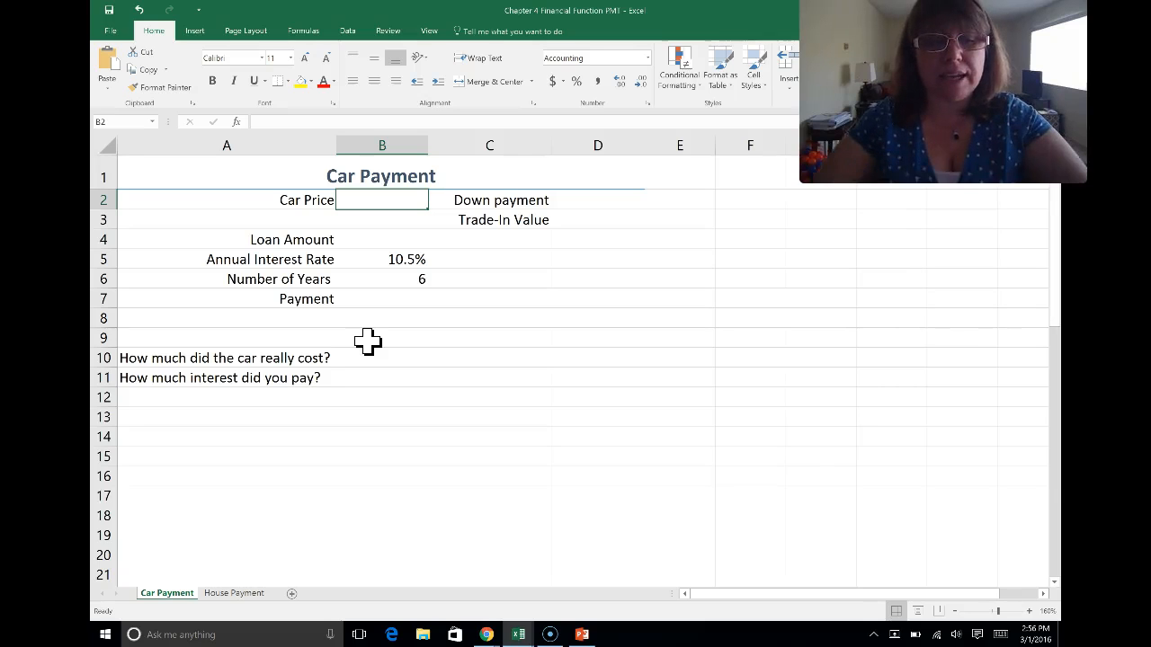
text(28500)
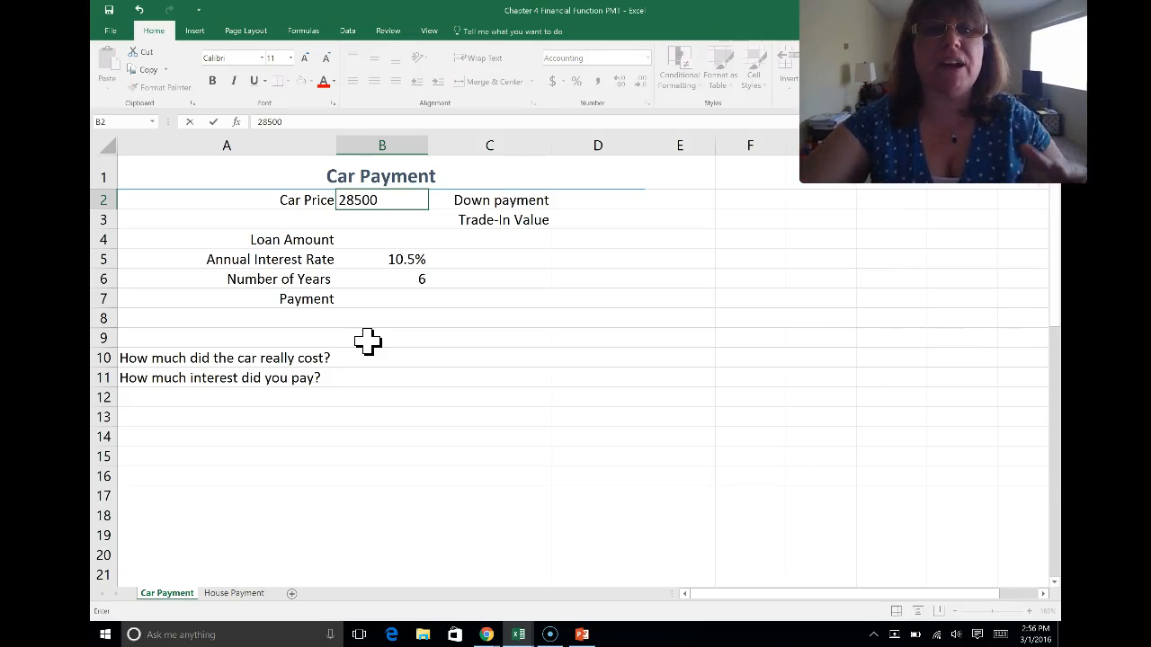
key(Return)
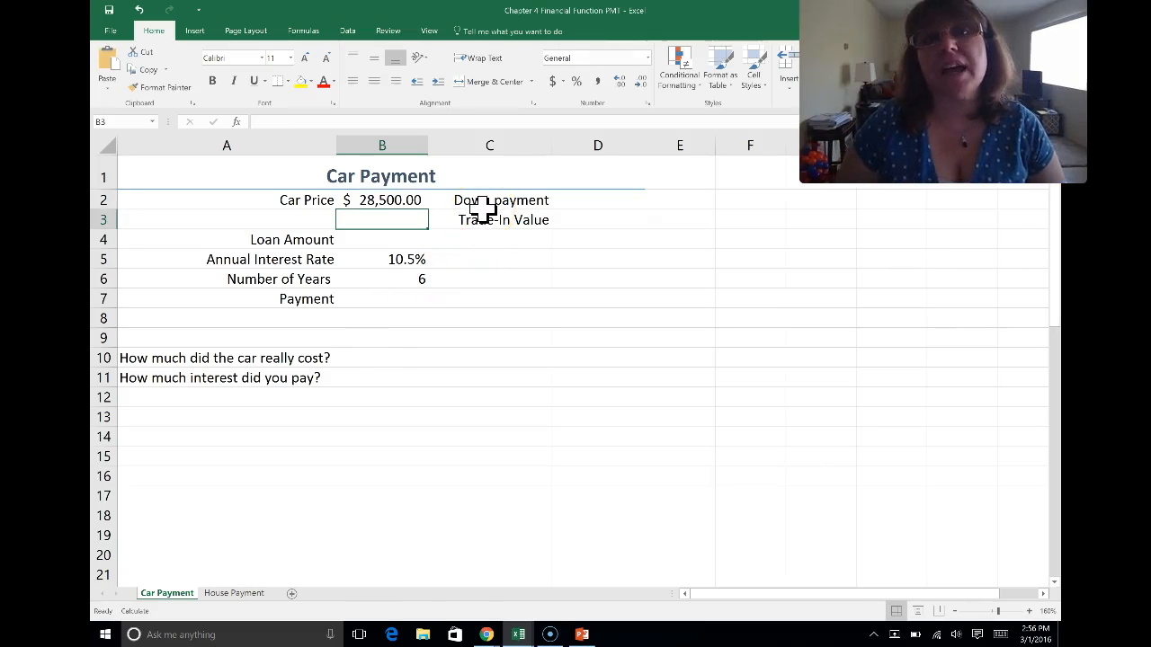
Enter a down payment of 1,500 in cell D2 and a trade-in value of 750 in cell D3.
click(573, 201)
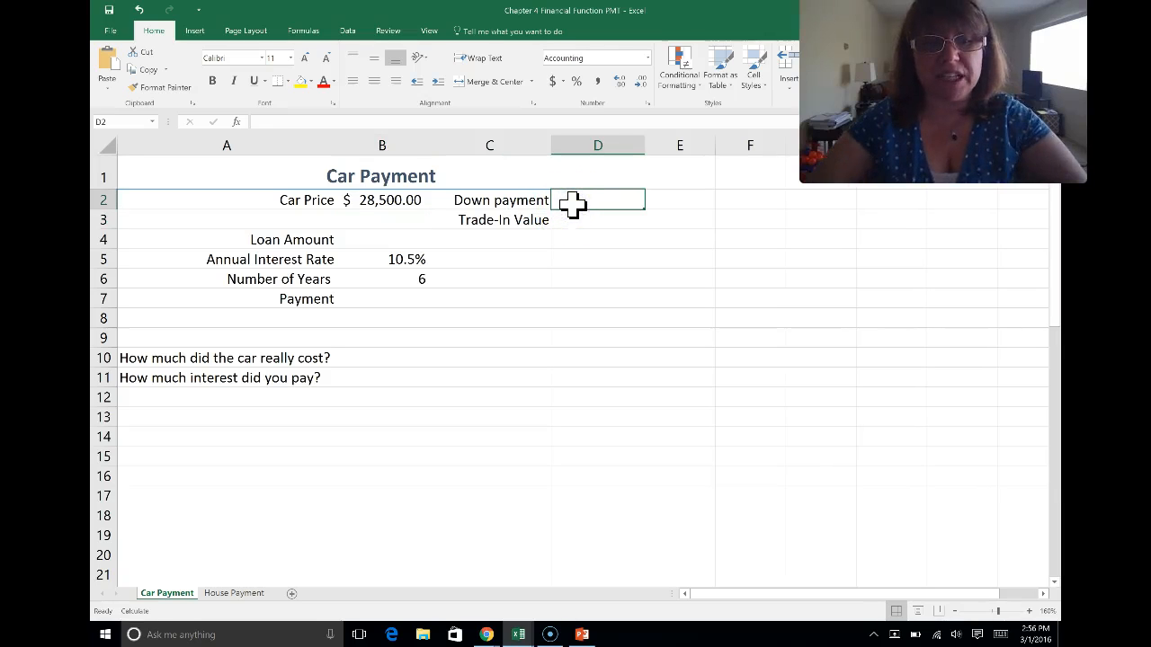
text(1,5)
text(00)
key(Return)
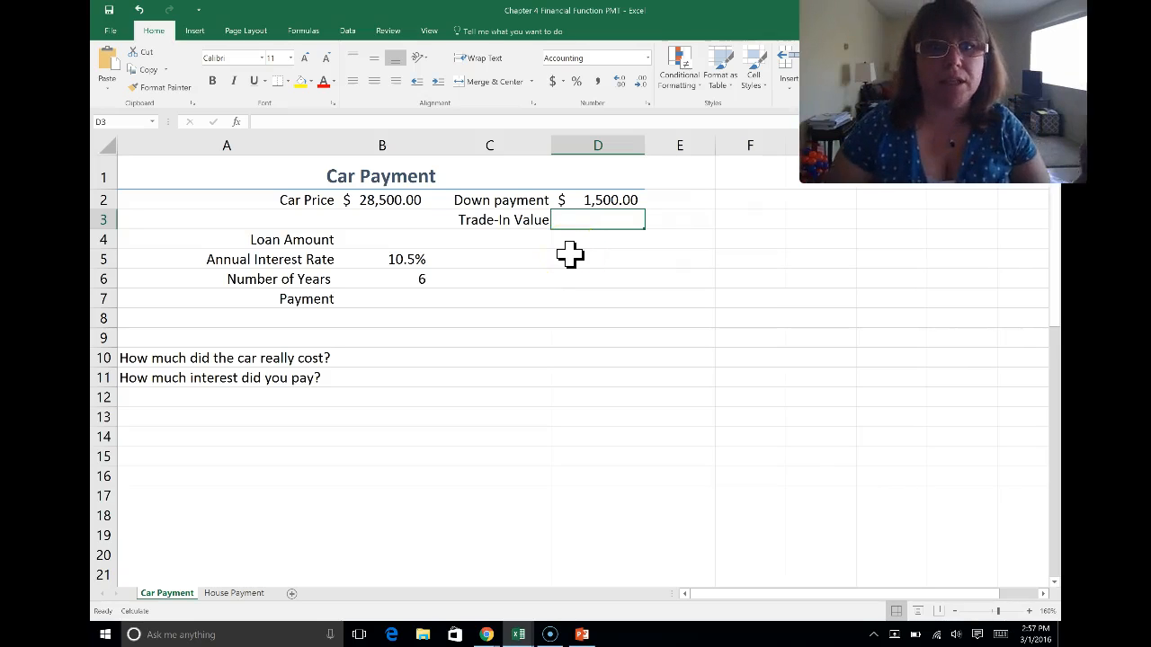
text(750)
key(Return)
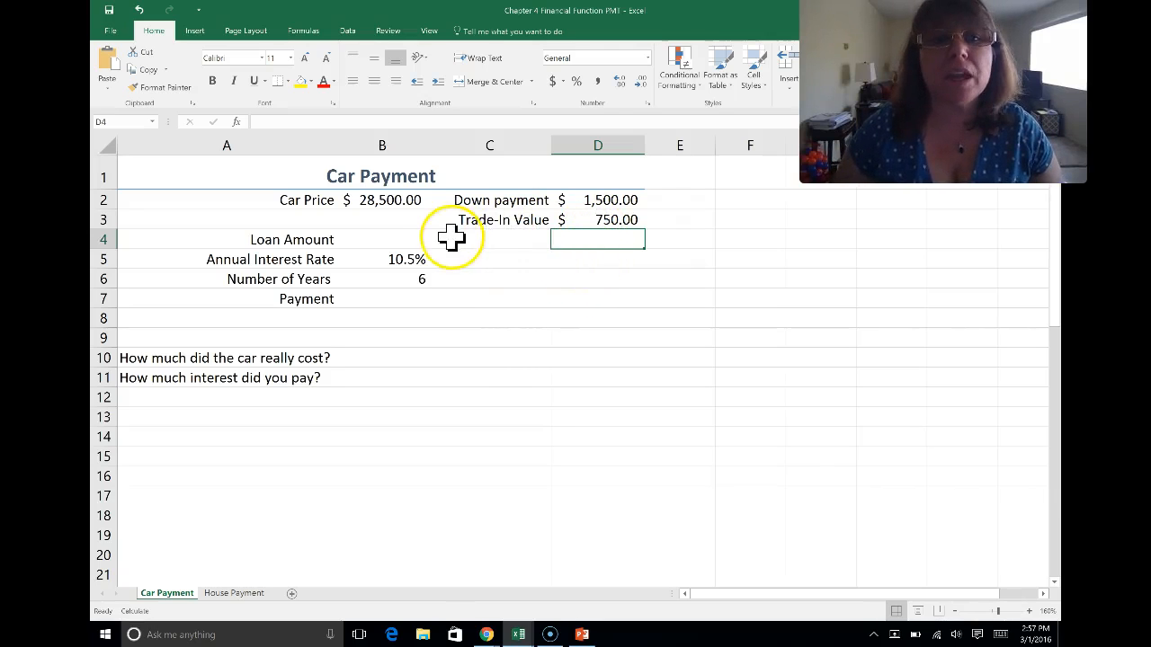
Calculate the loan amount in cell B4 with the formula =B2-D2-D3, subtracting down payment and trade-in from the car price.
click(396, 240)
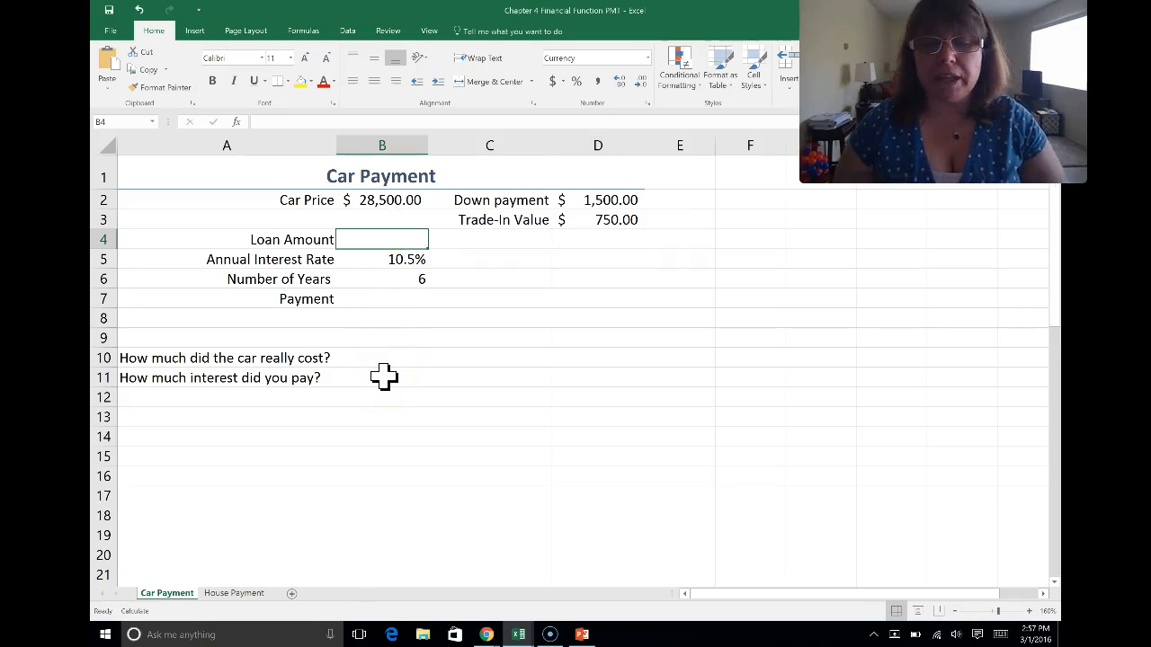
text(=)
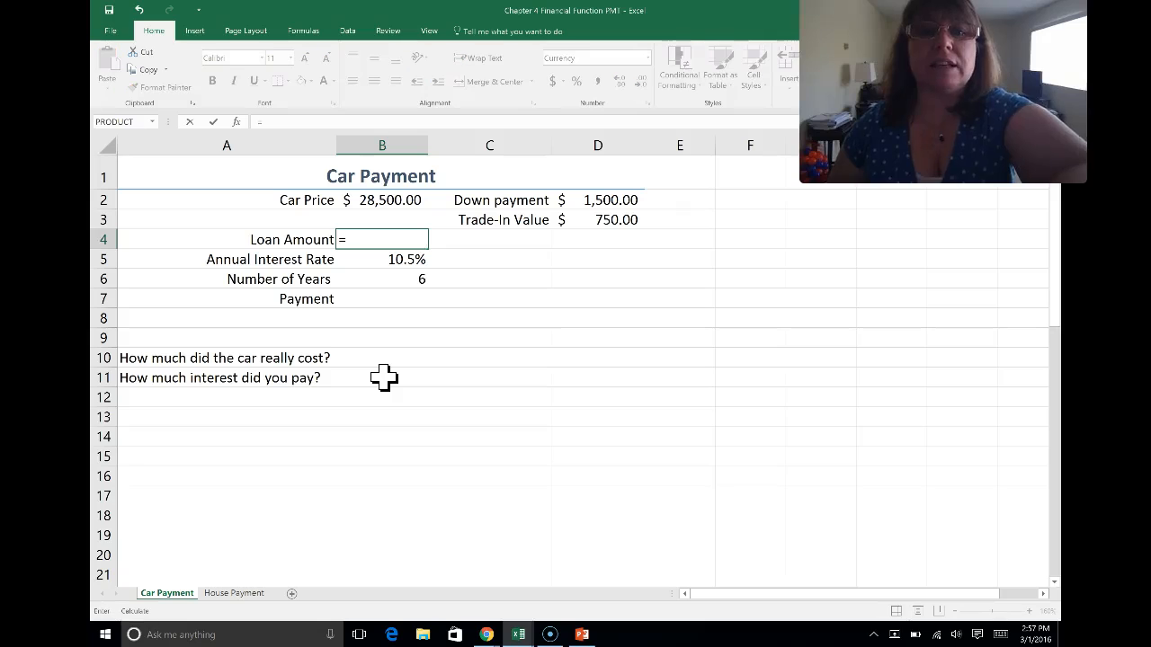
click(396, 199)
text(-)
click(569, 202)
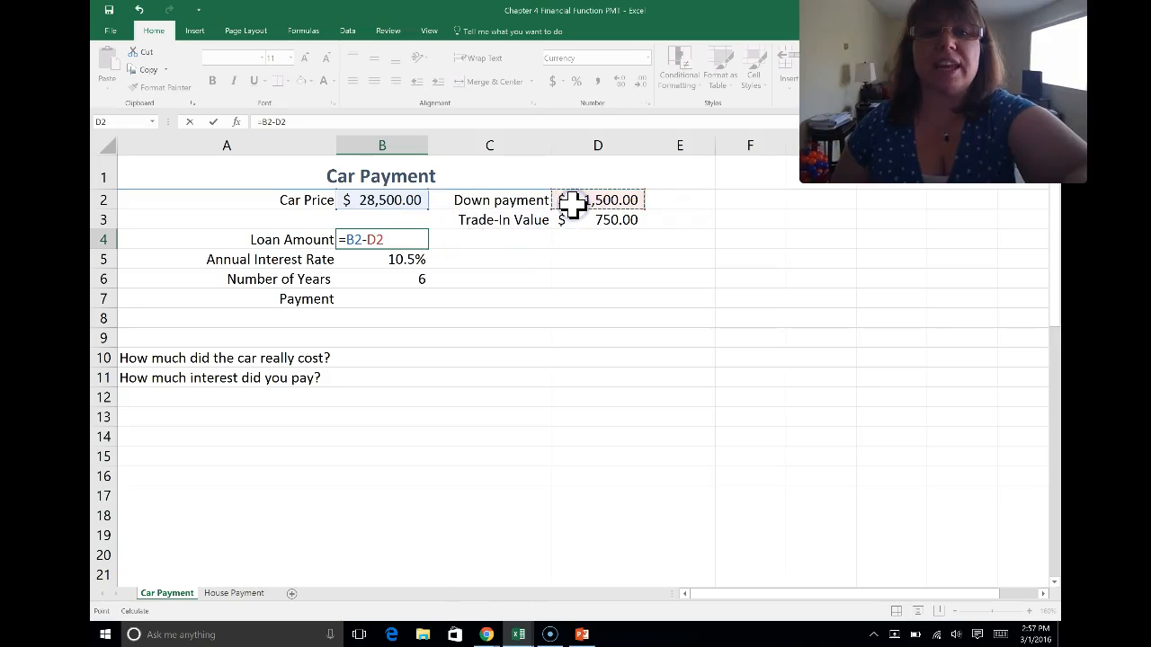
text(-)
click(576, 220)
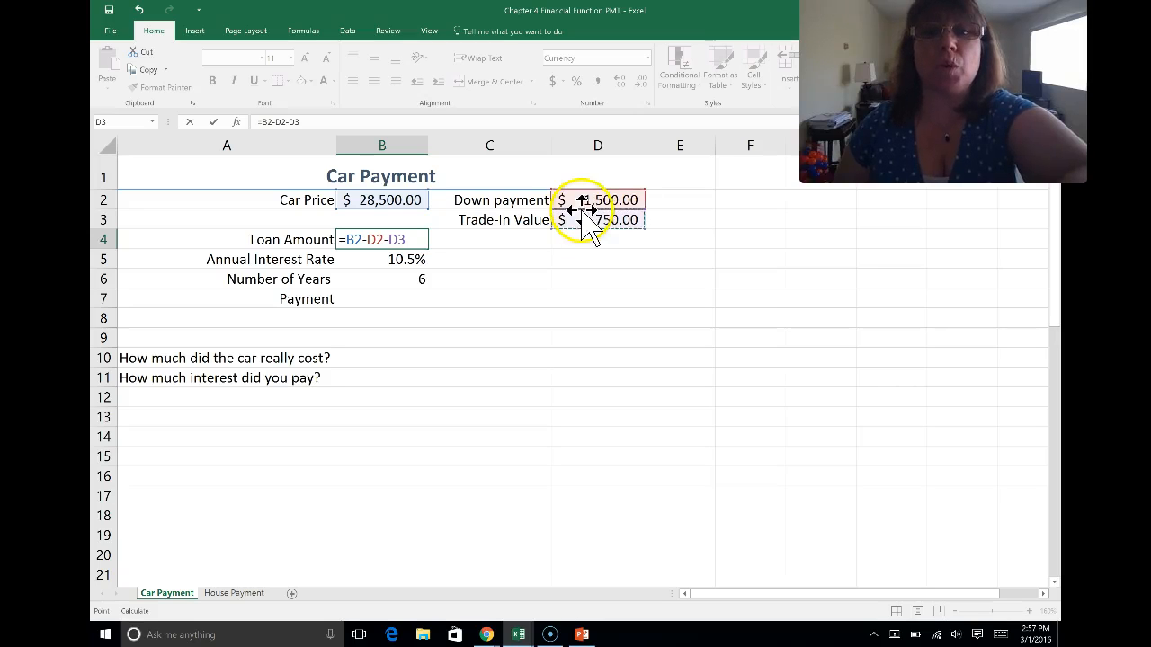
key(Return)
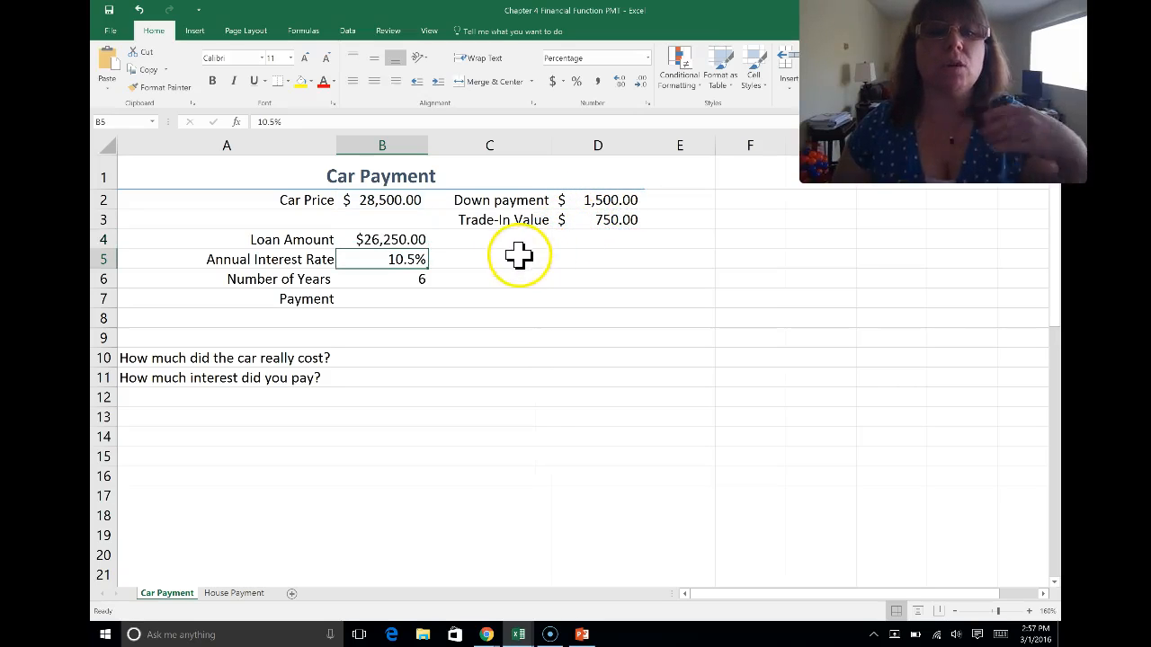
Make the loan amount in cell B4 negative by changing its formula to =-(B2-D2-D3).
click(384, 259)
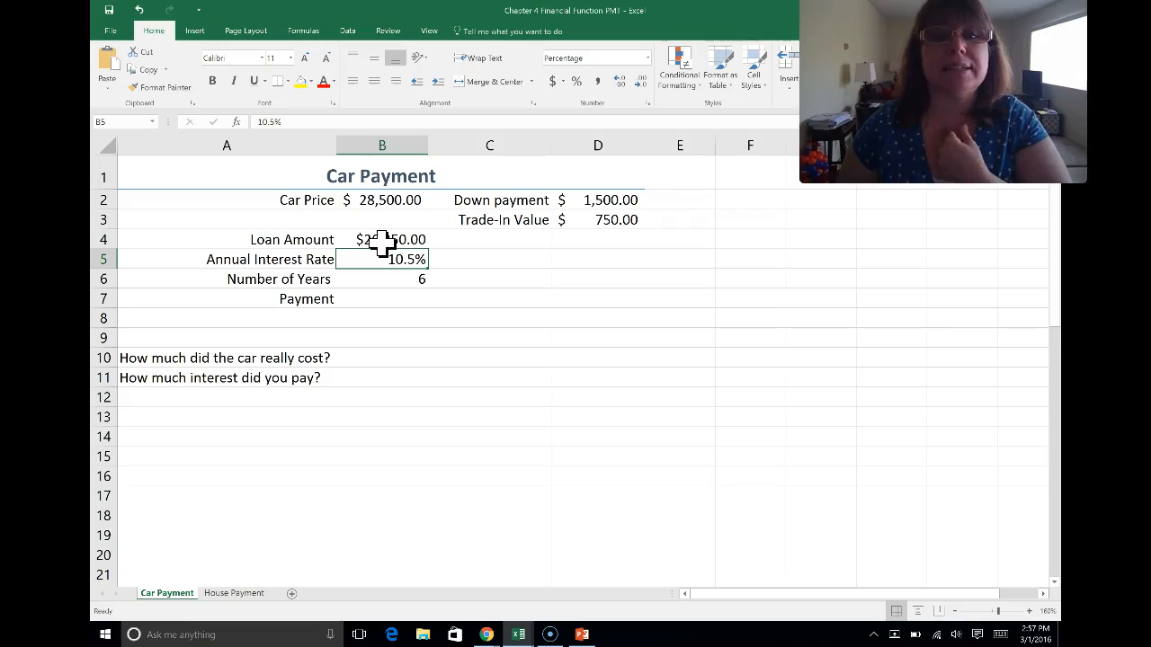
click(382, 241)
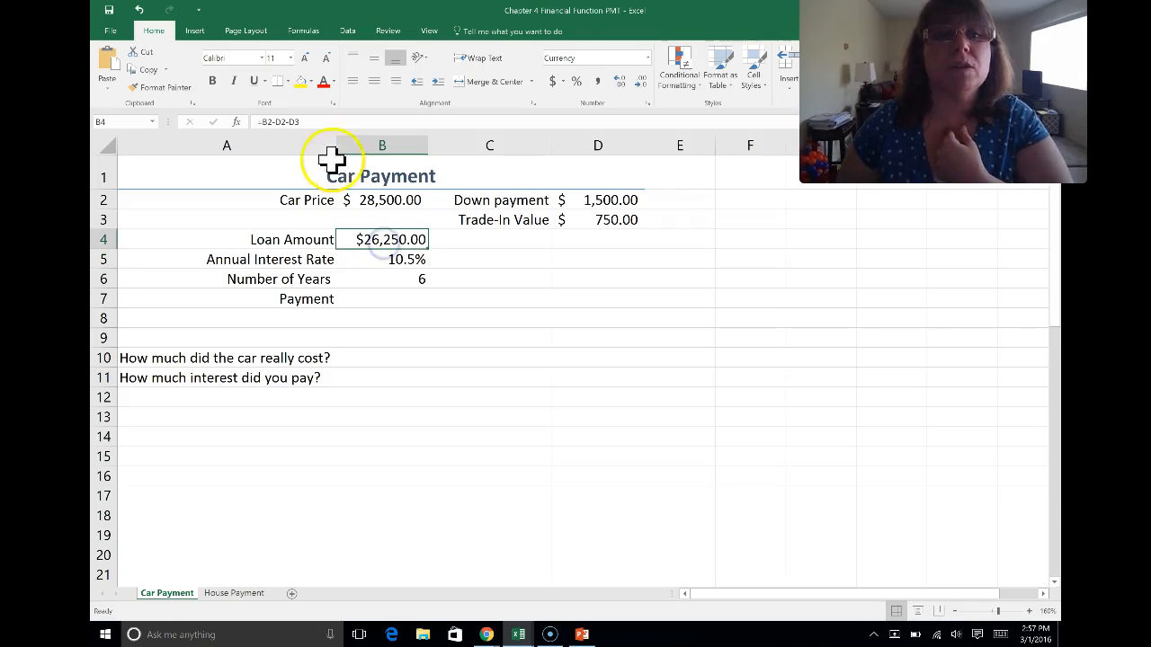
click(265, 117)
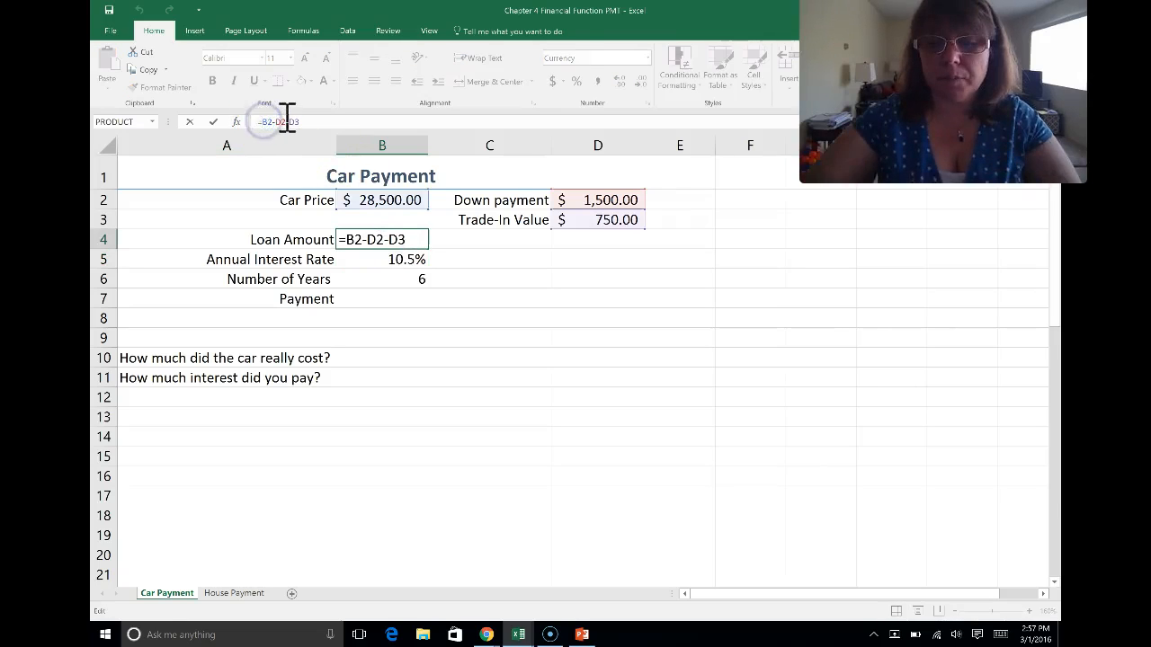
text(-()
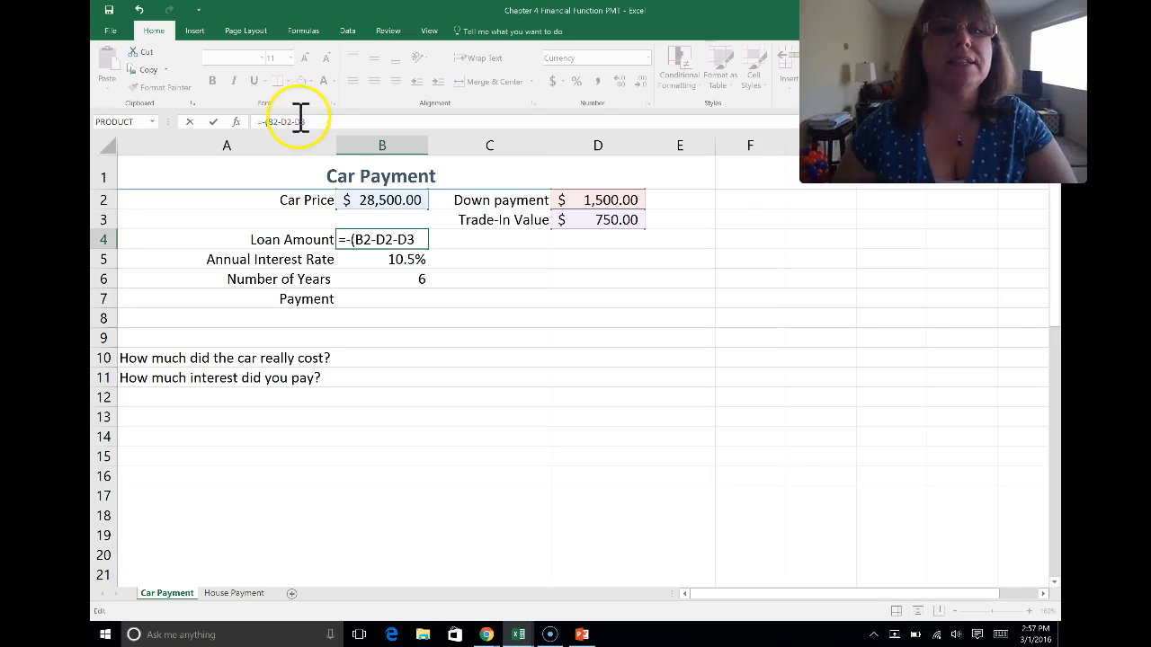
click(307, 123)
text())
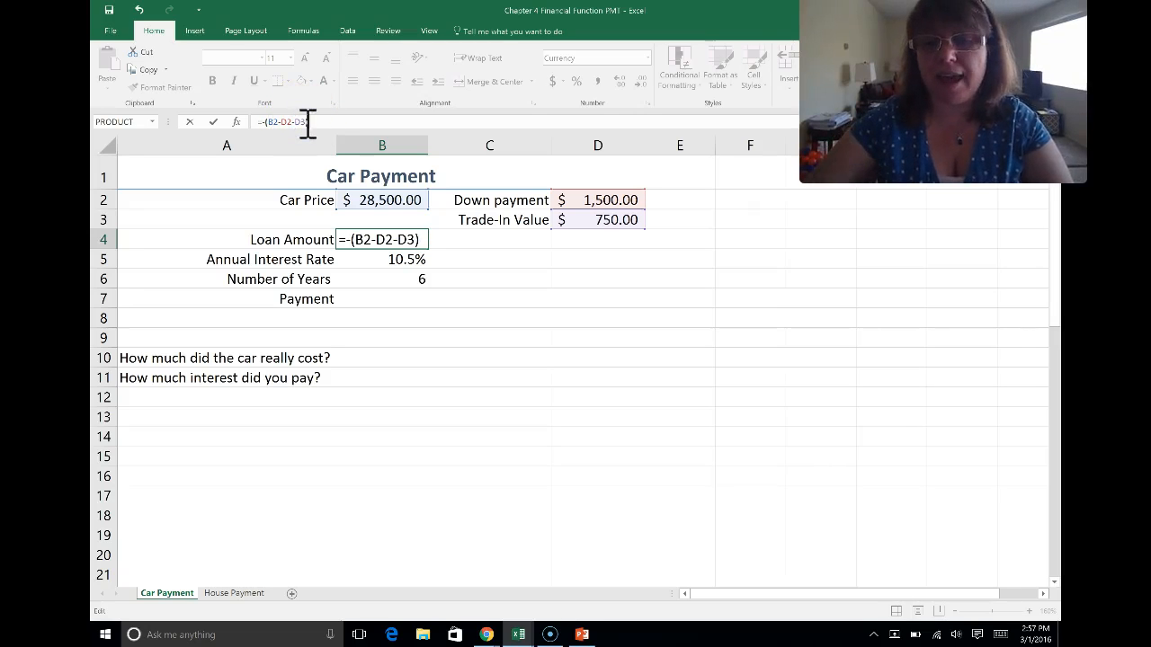
key(Return)
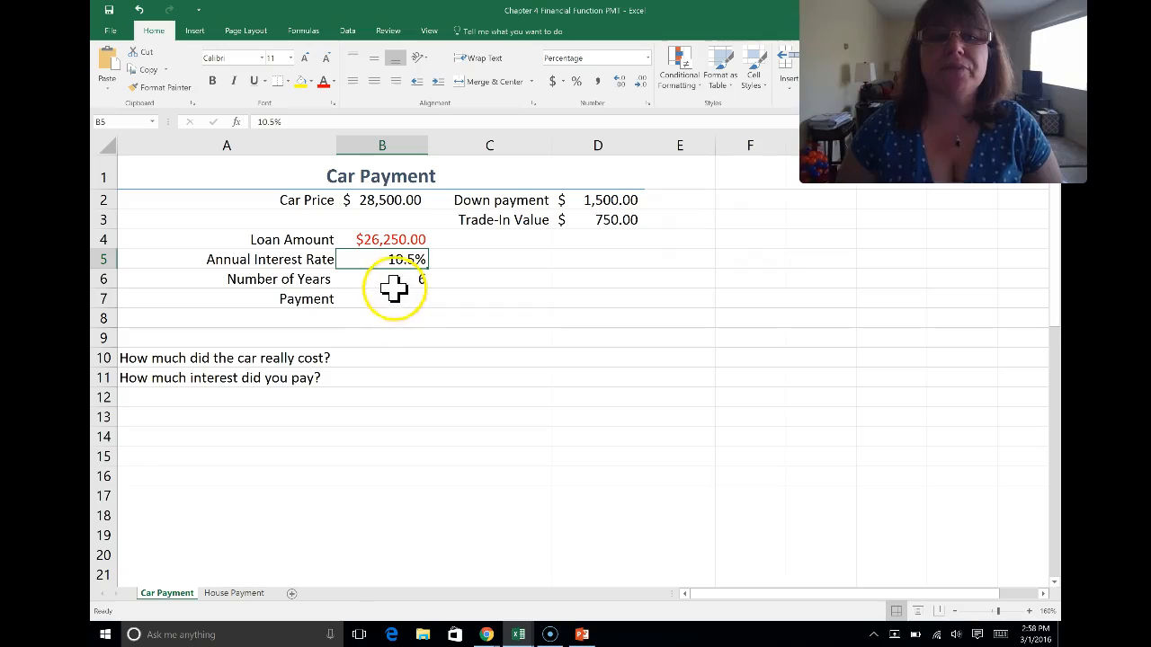
click(394, 281)
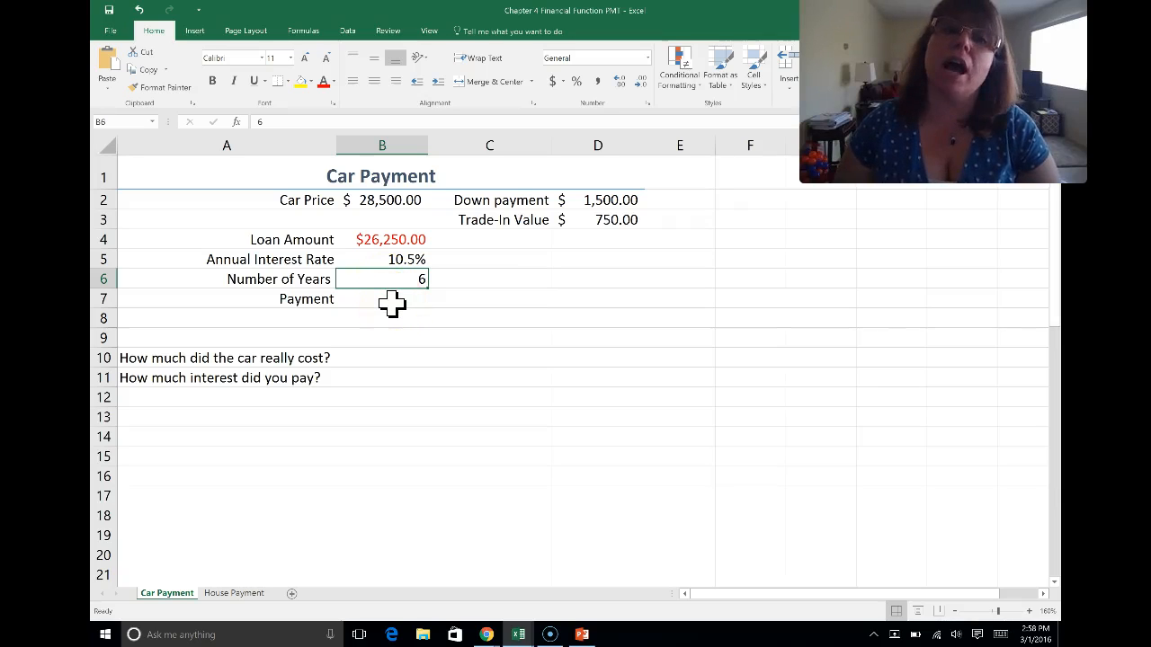
click(392, 303)
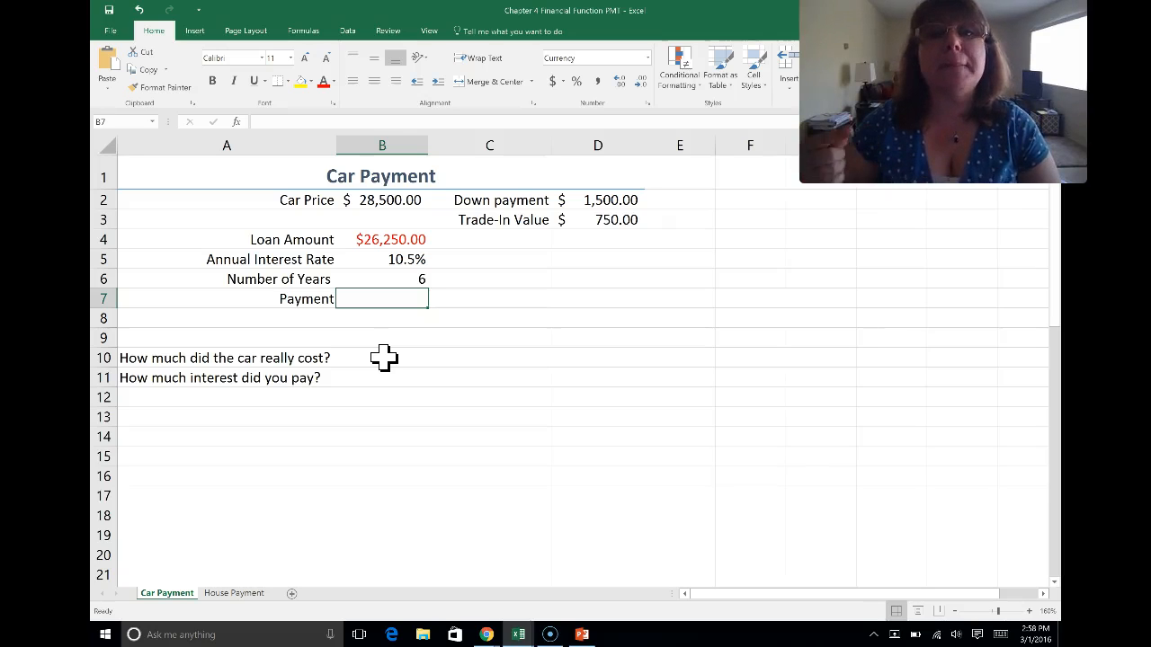
click(275, 259)
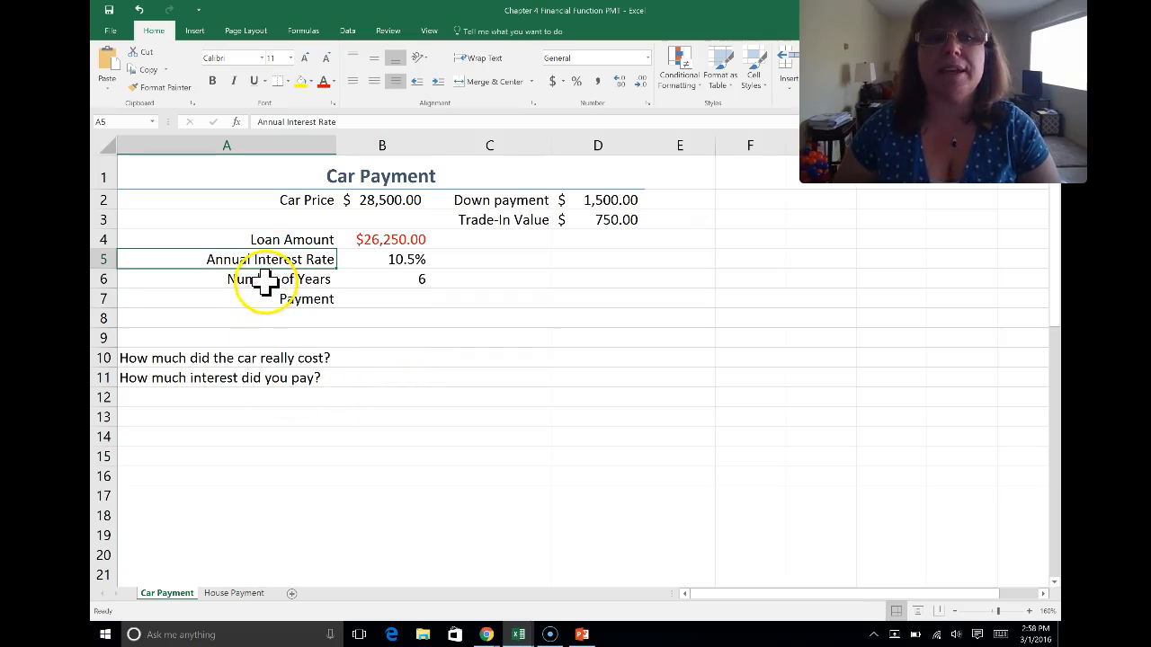
click(265, 281)
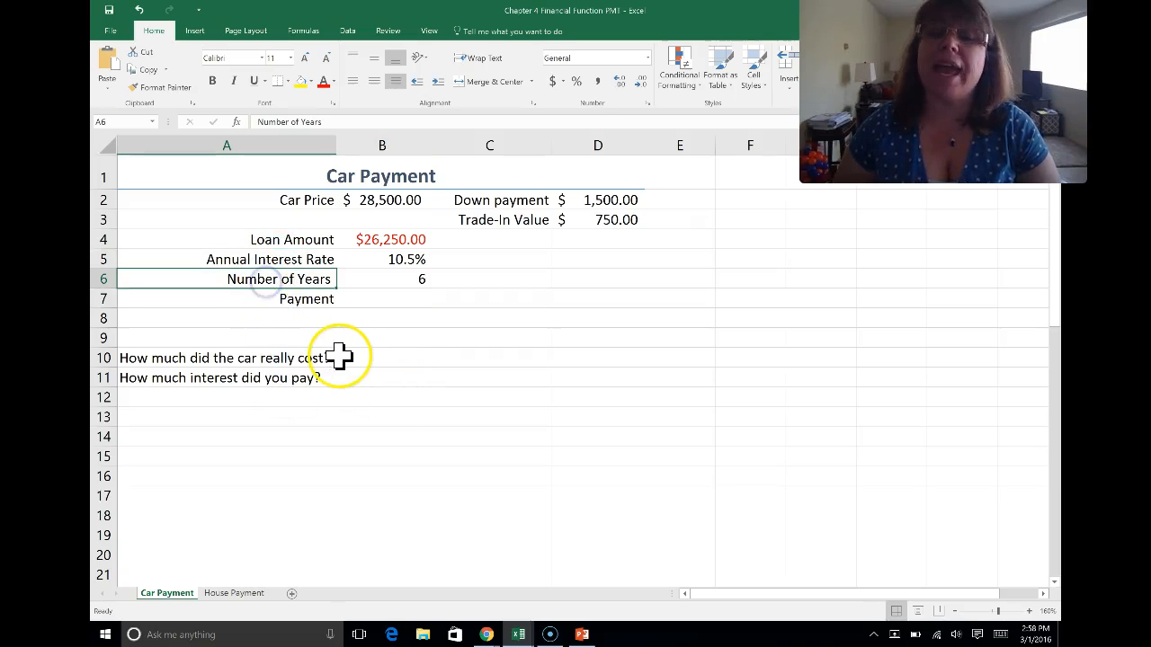
Begin a PMT formula in cell B7 with B5/12 as the monthly rate and B6*12 as the number of periods.
click(364, 298)
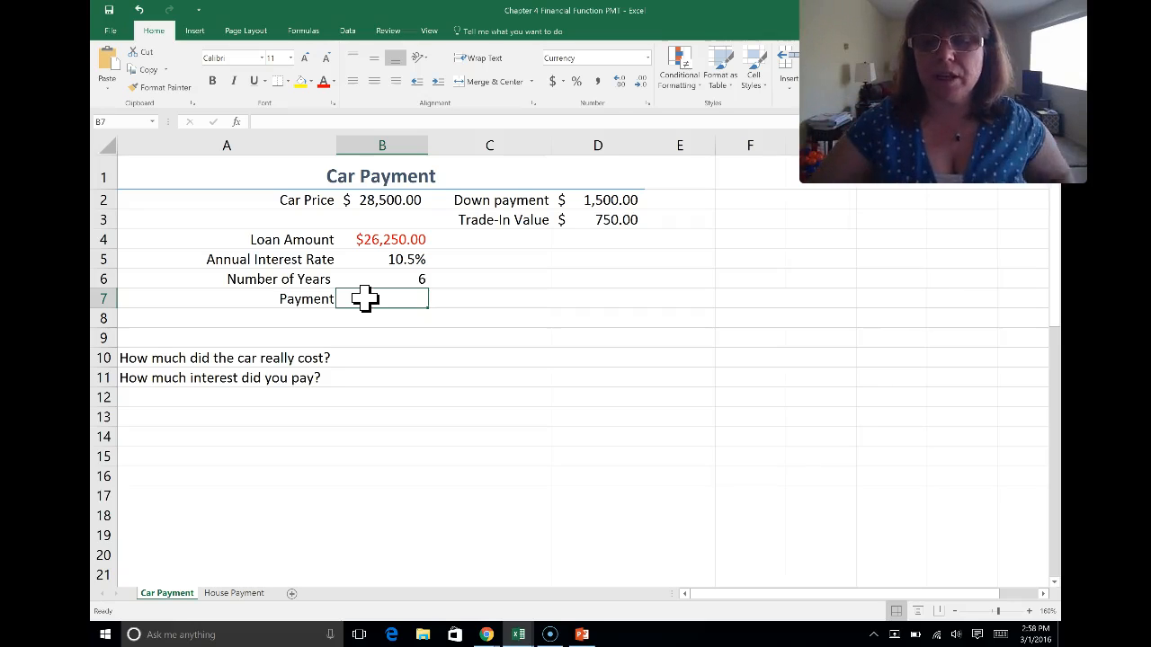
text(=)
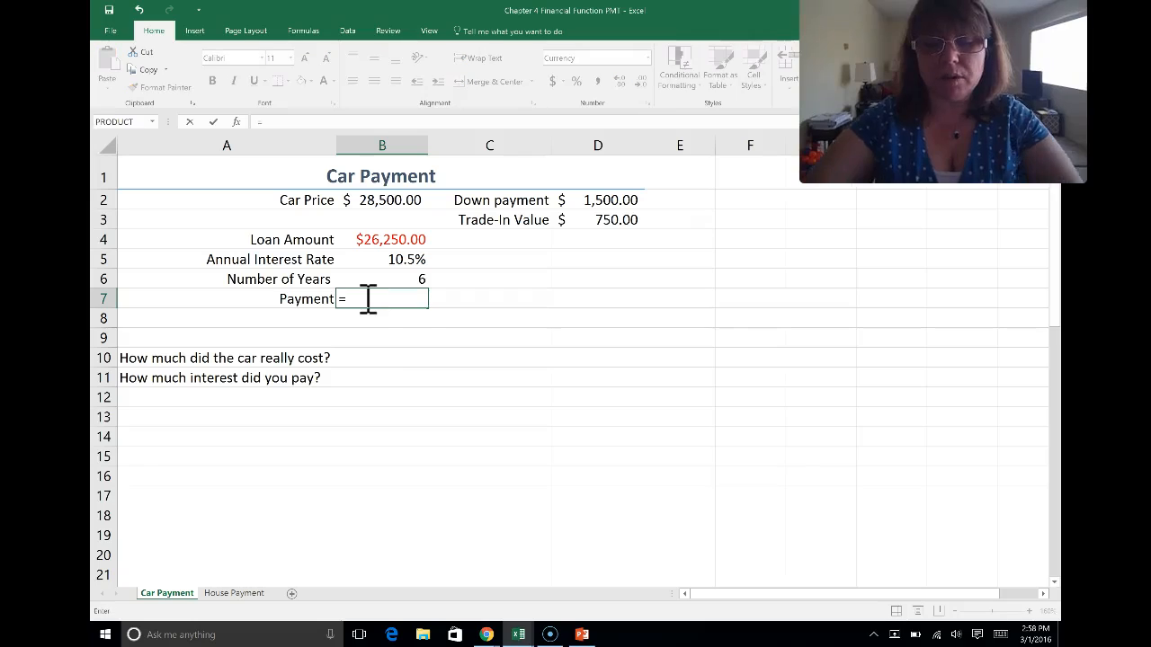
text(pmt()
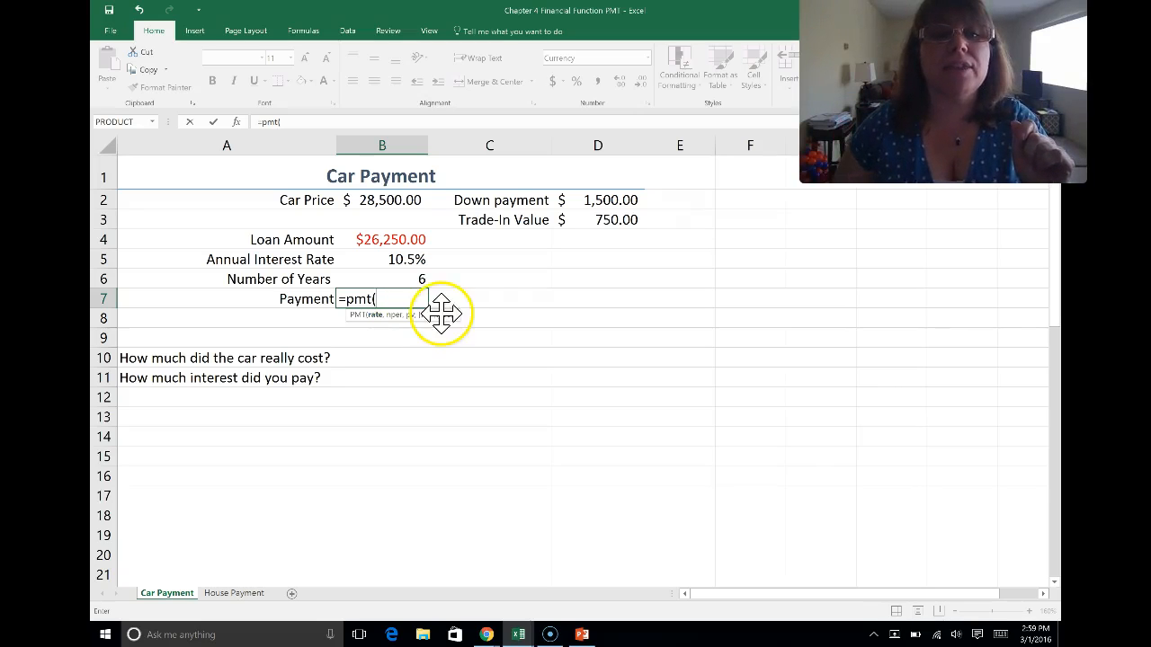
click(379, 261)
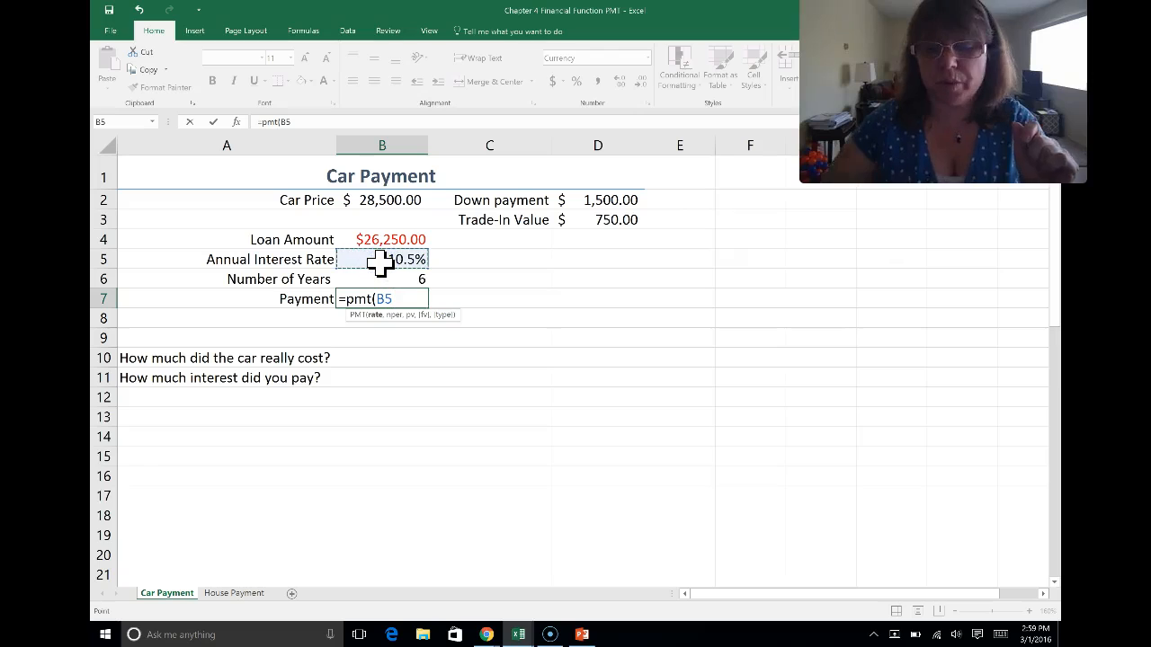
text(/12)
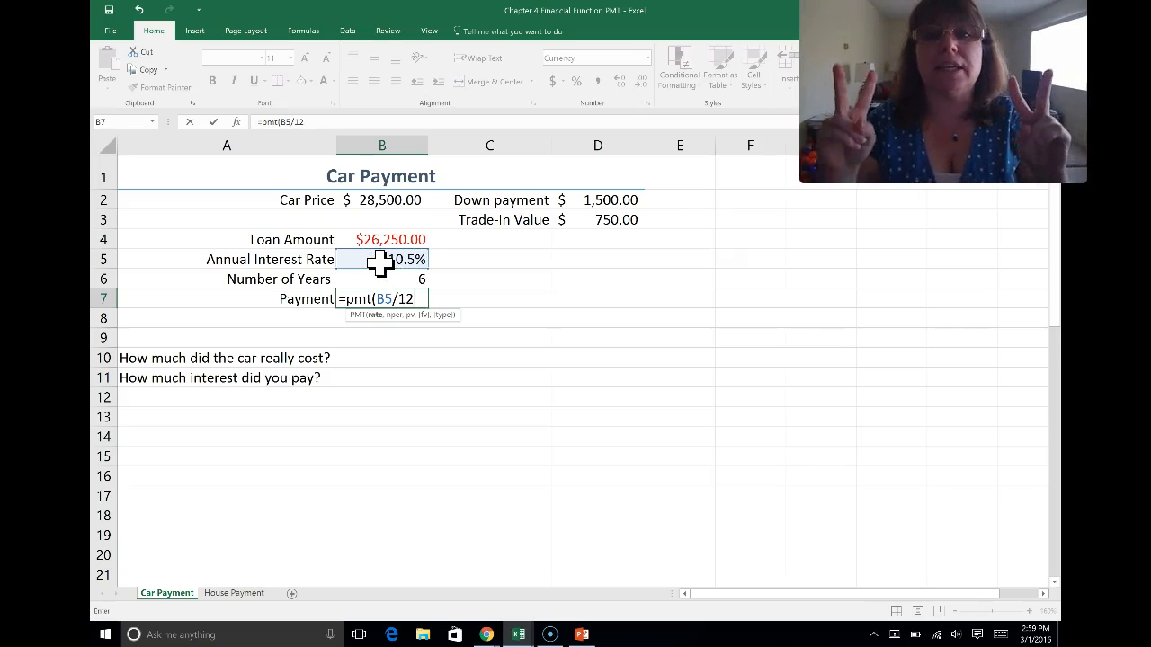
text(,)
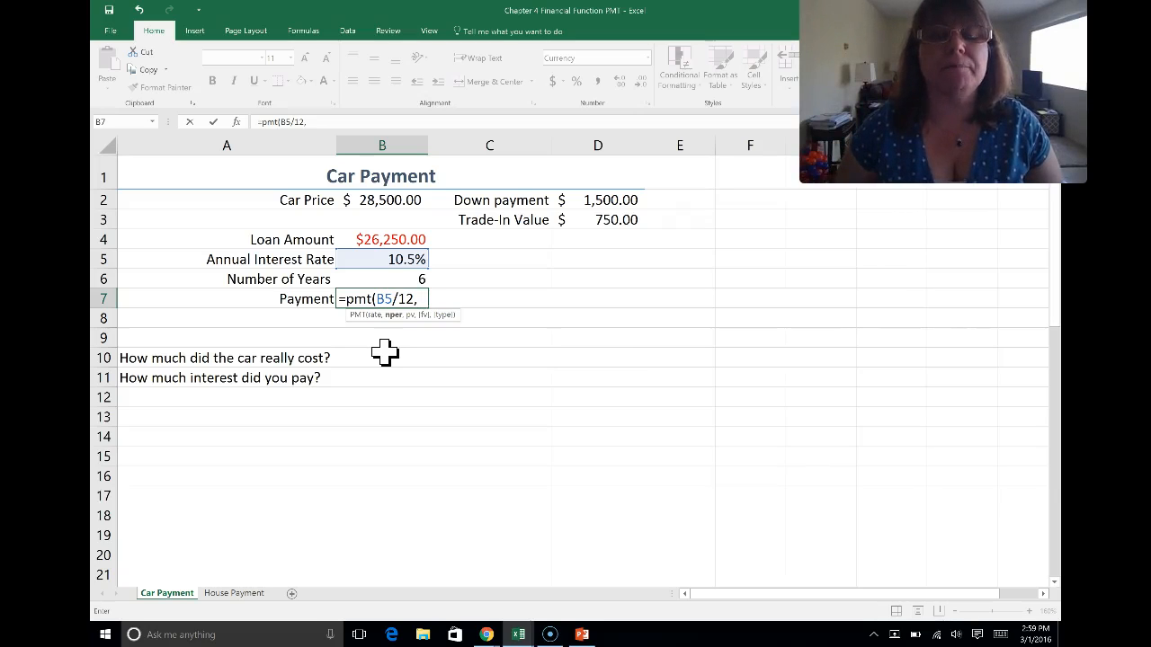
click(396, 279)
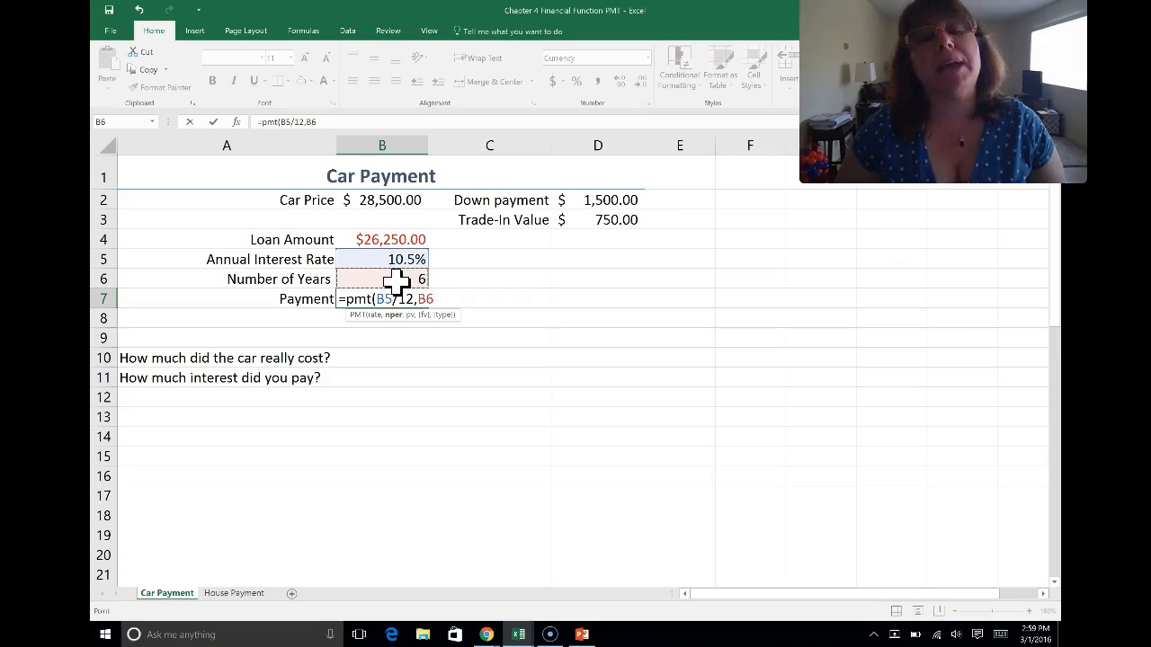
text(*12)
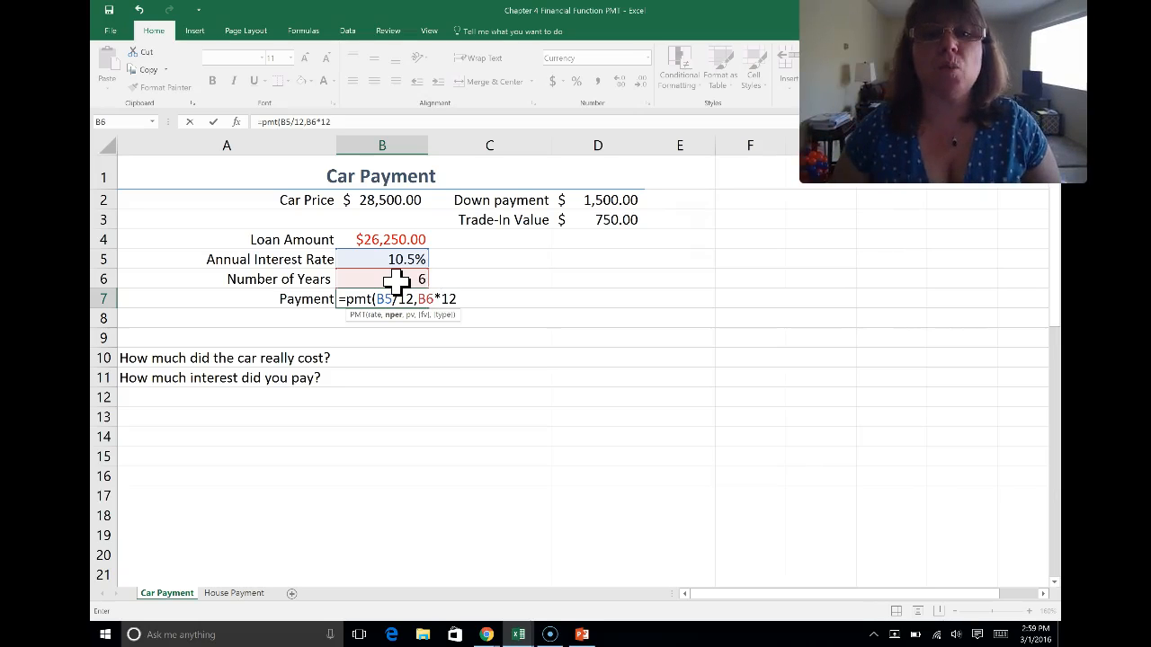
Complete the PMT formula in B7 with B4 as the present value, leaving the future value and type arguments empty.
text(,)
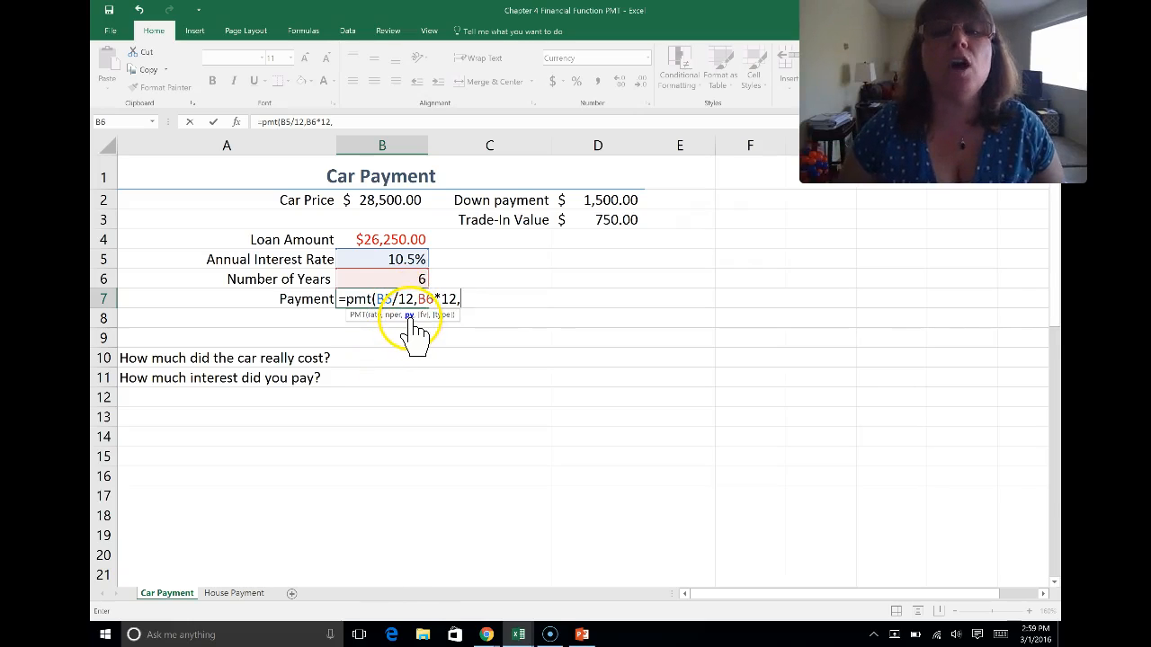
click(385, 238)
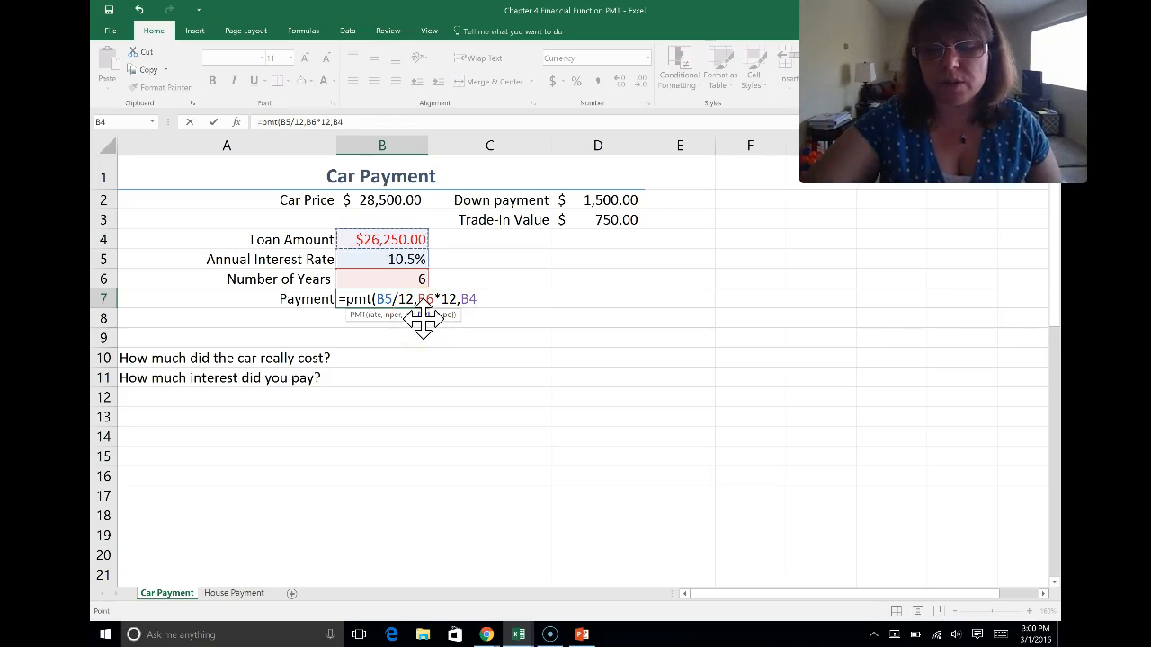
text(,)
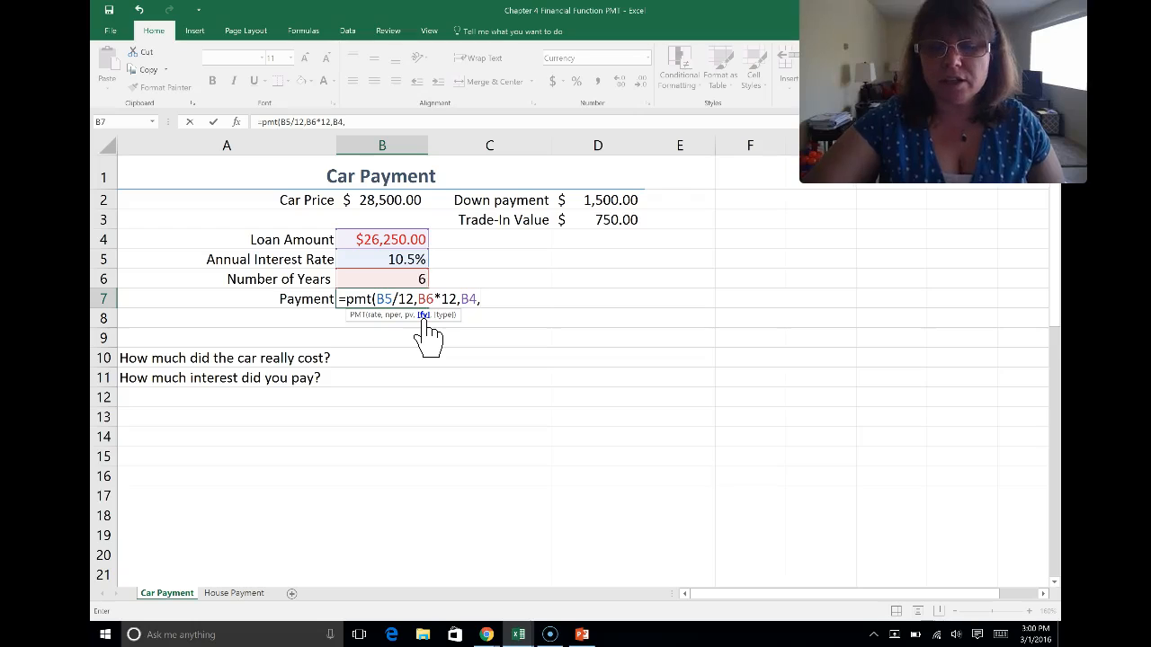
text(,0)
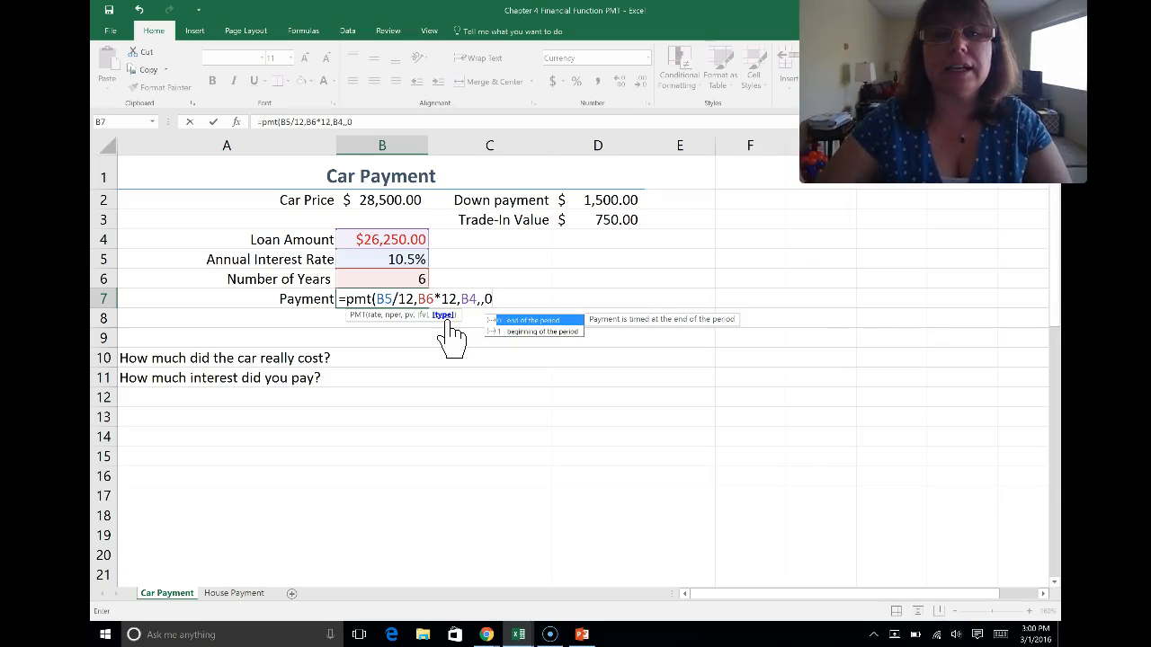
key(BackSpace)
text())
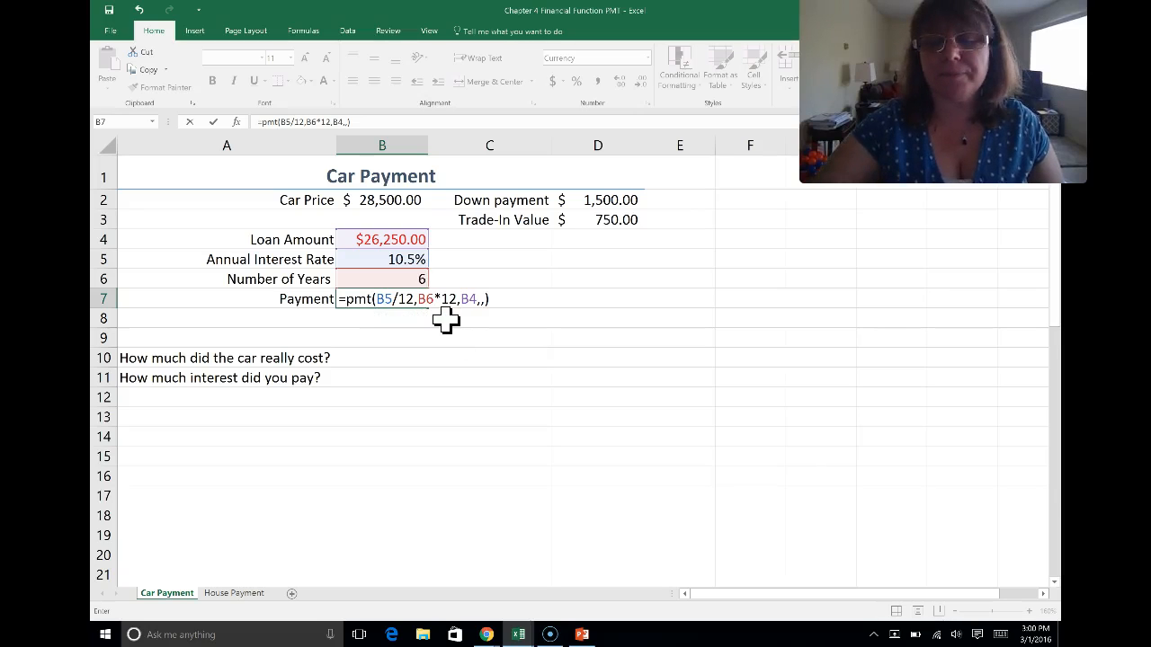
key(Return)
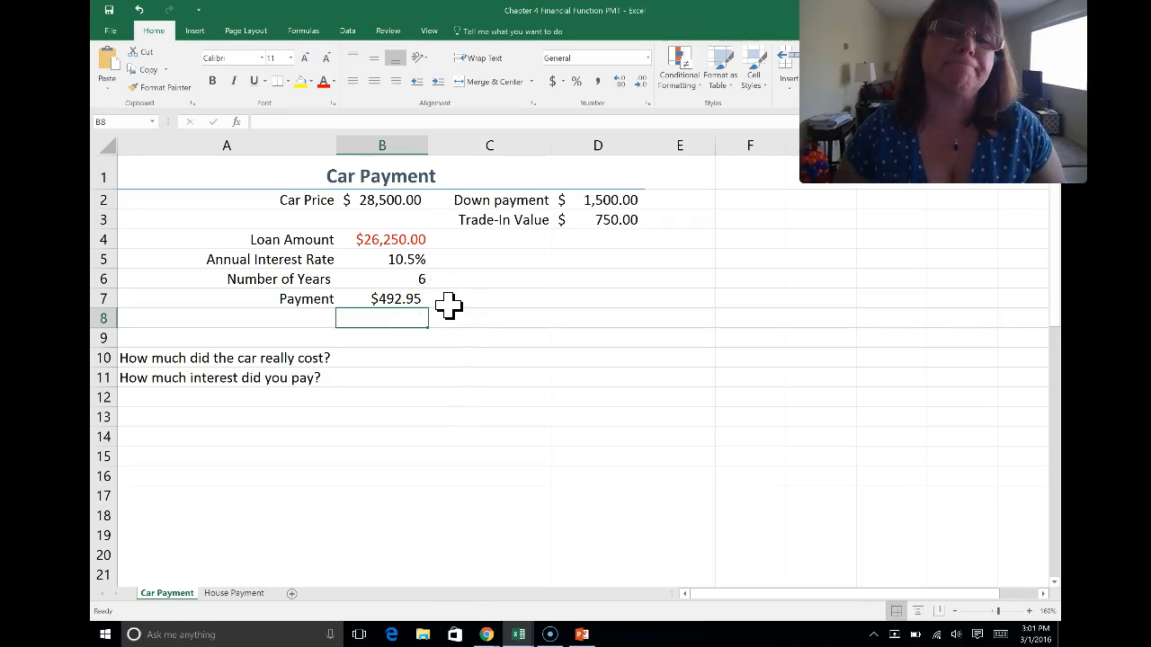
Calculate the car's real cost in cell B10 with the formula =B7*B6*12, multiplying the payment by the number of months.
click(356, 360)
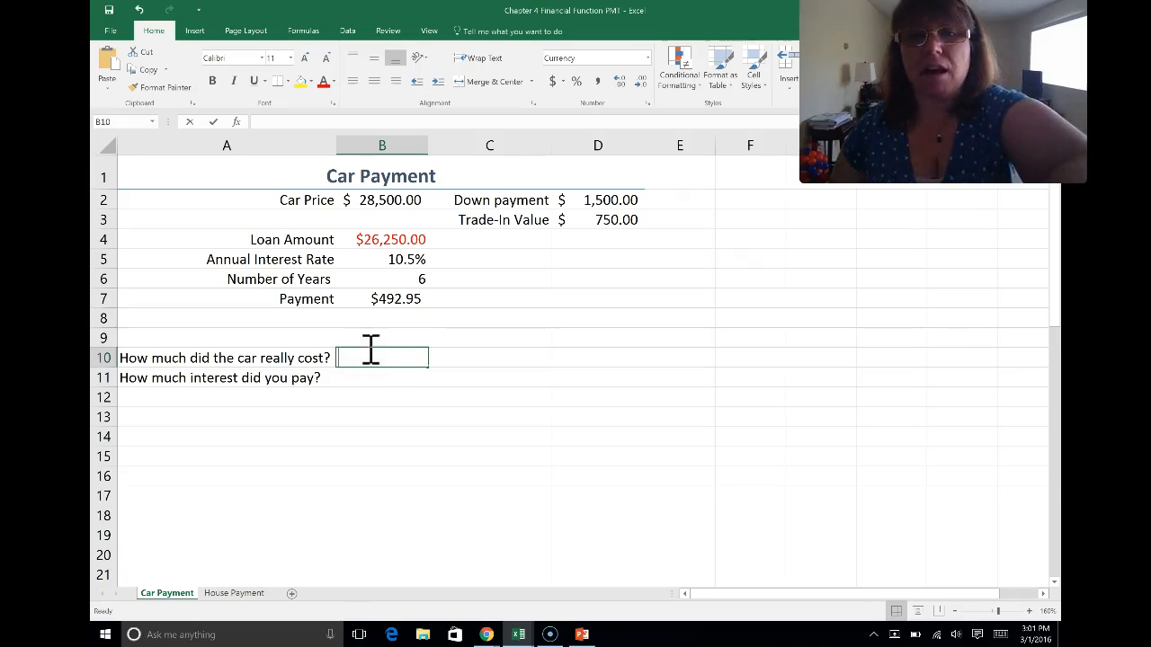
text(=)
click(390, 297)
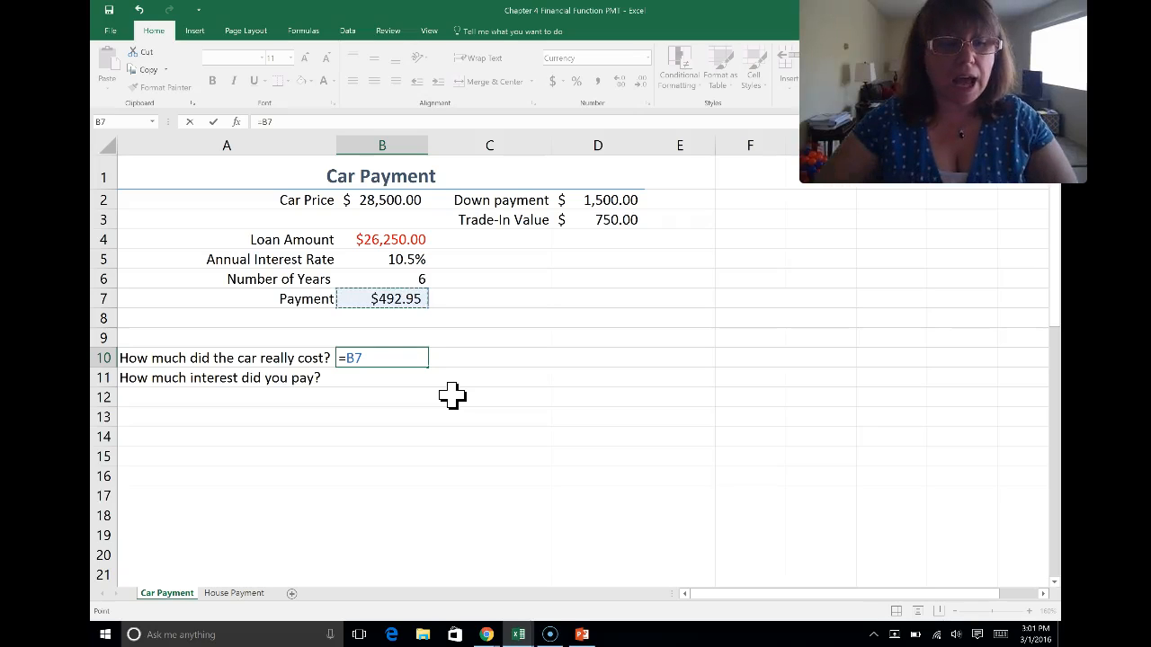
text(*)
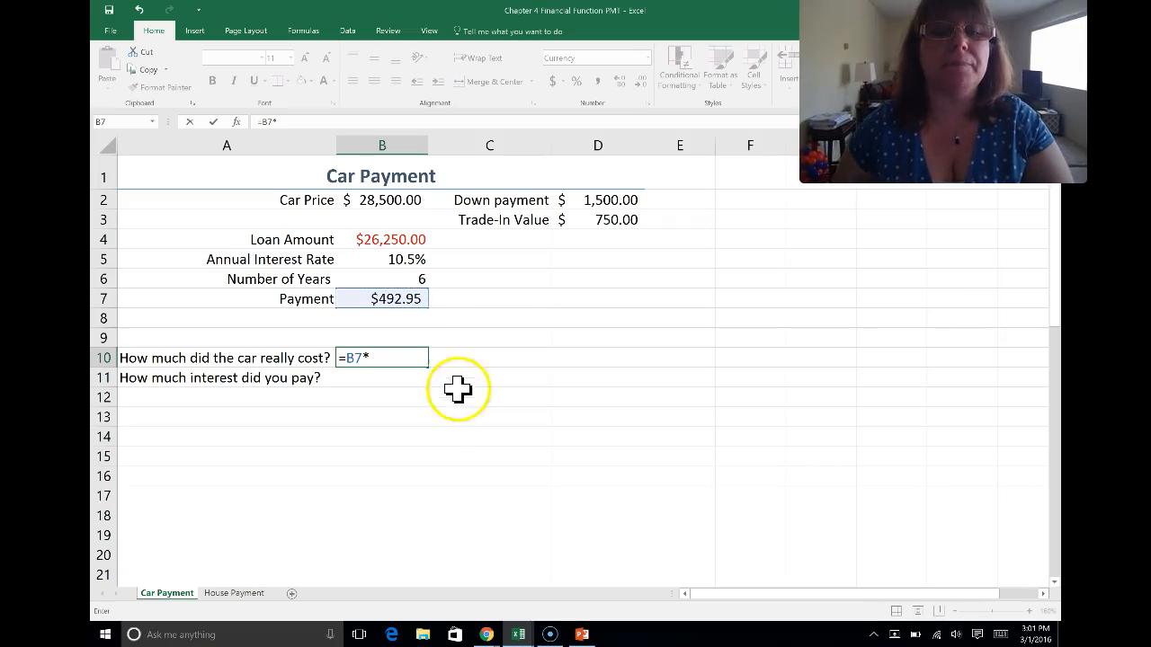
click(397, 279)
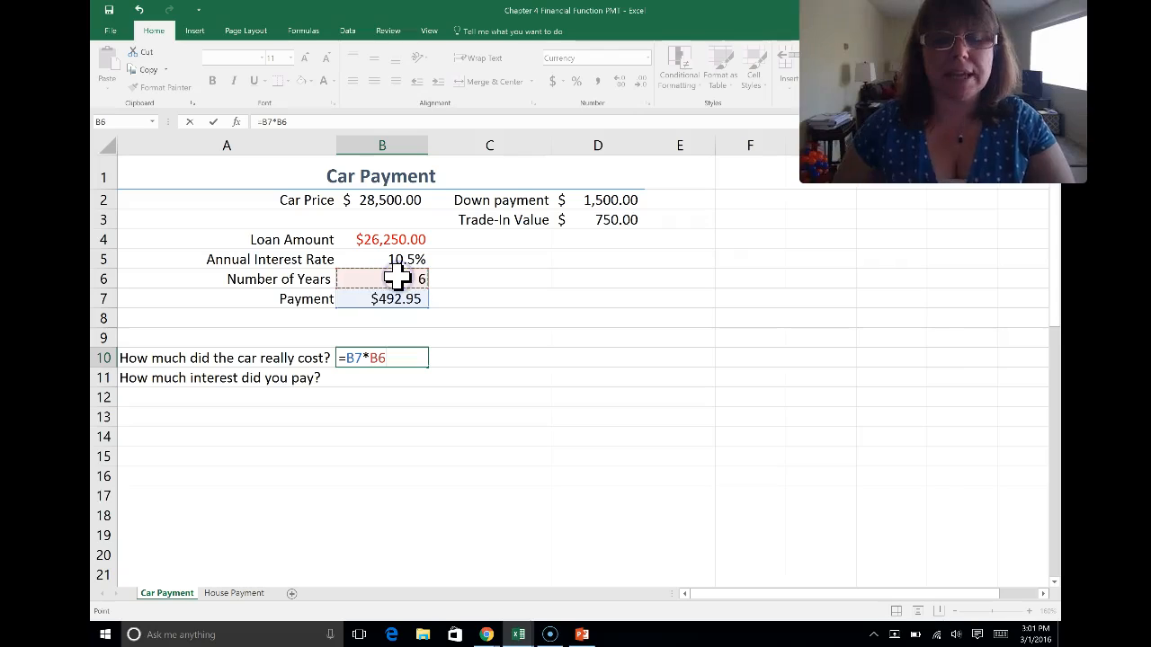
text(*12)
key(Return)
Calculate the interest paid in cell B11 with the formula =B10+B4, combining the total cost with the negative loan amount.
click(397, 386)
click(391, 378)
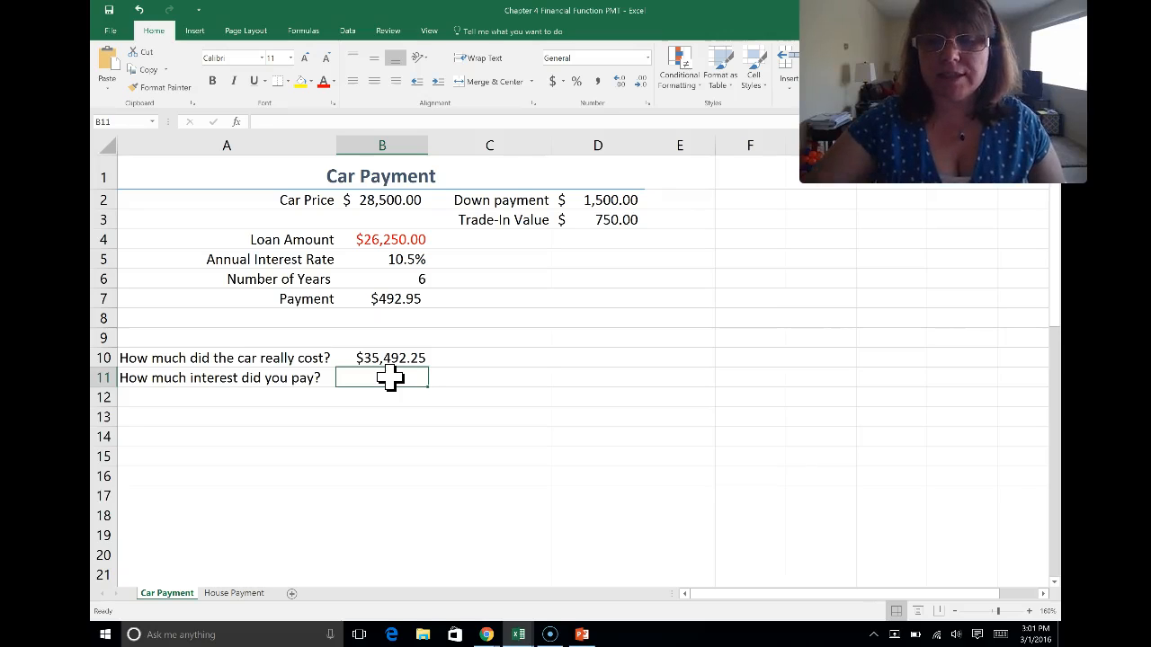
text(=)
click(385, 358)
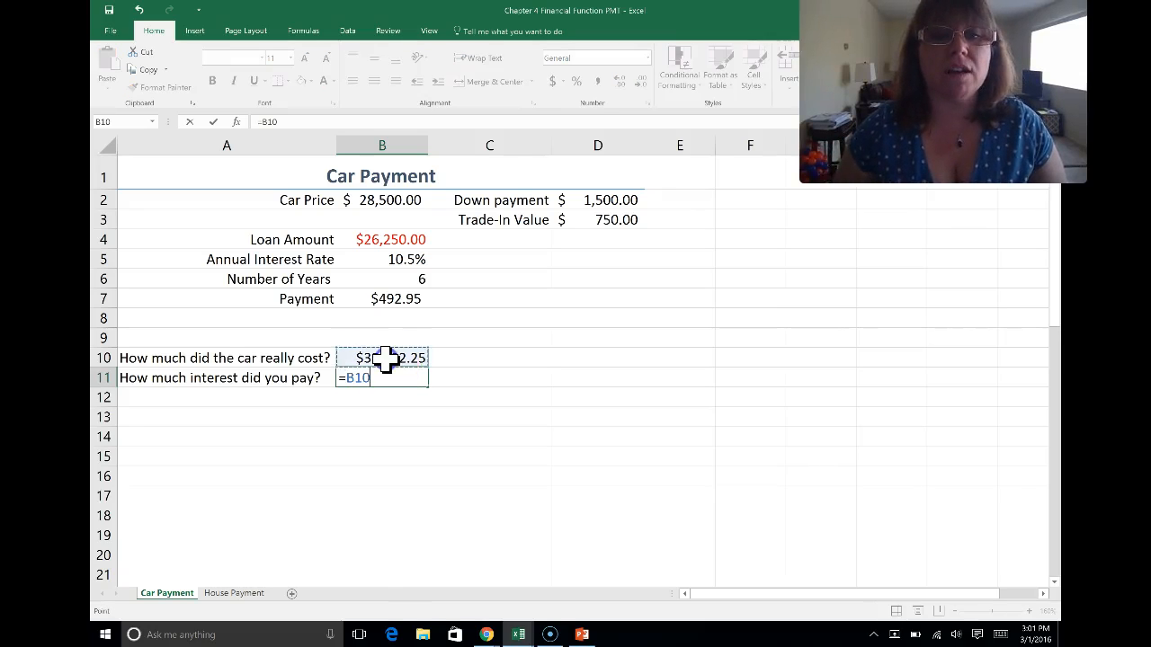
text(+)
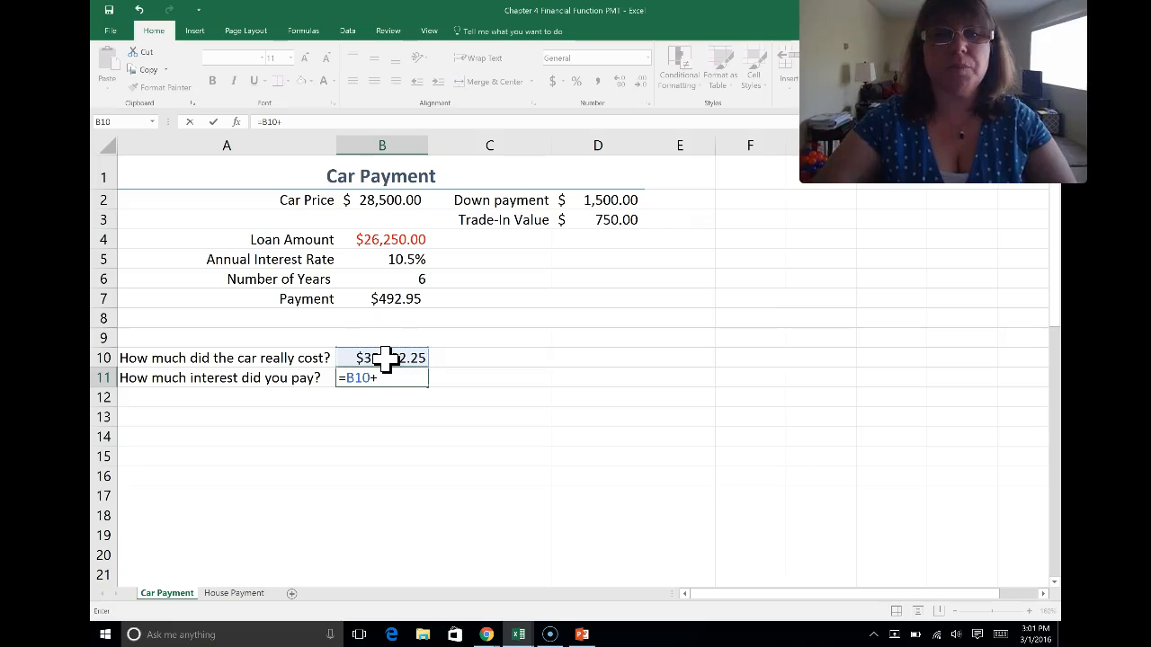
click(394, 240)
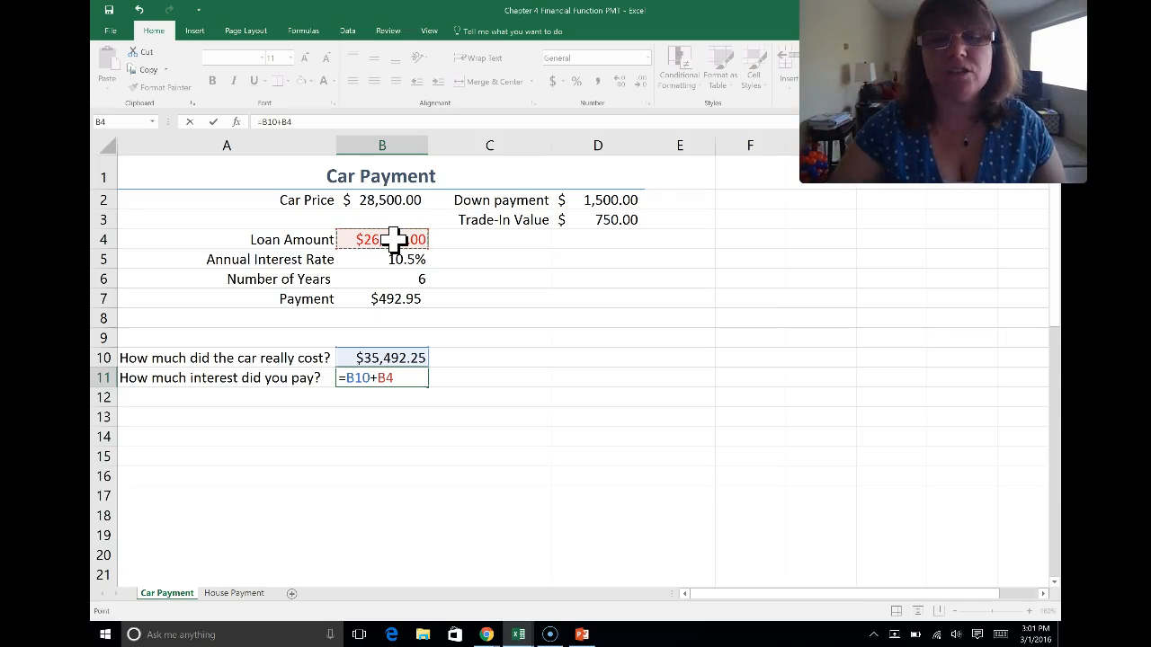
key(Return)
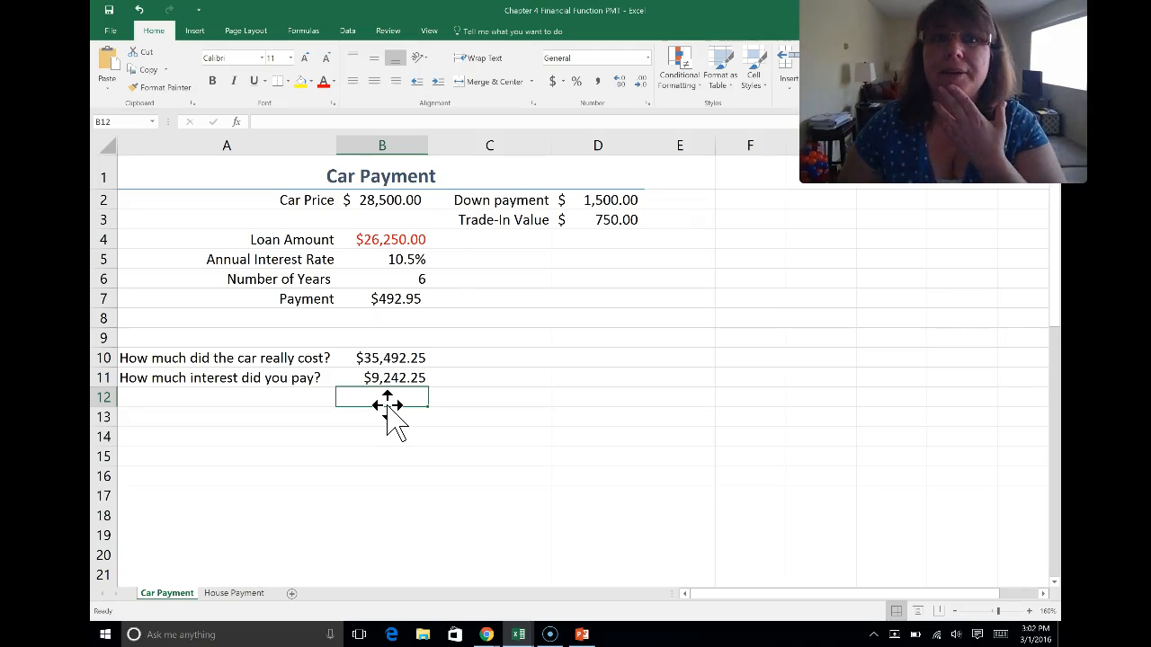
Set the annual interest rate in cell B5 to 6.5% by entering .065.
click(397, 262)
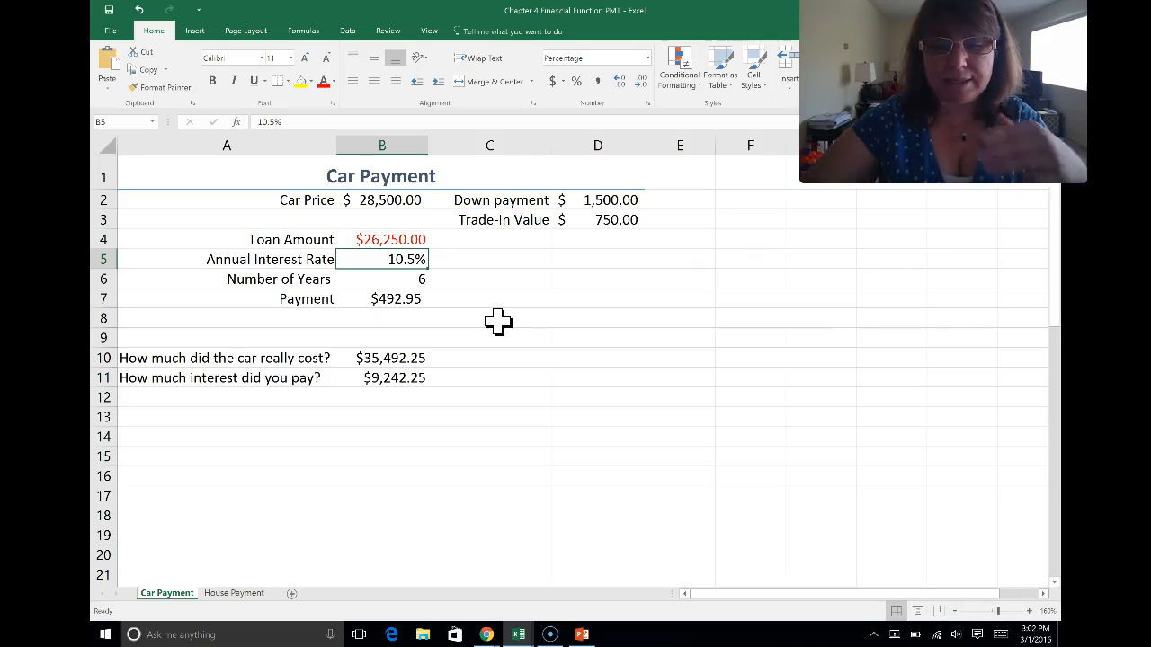
text(.065)
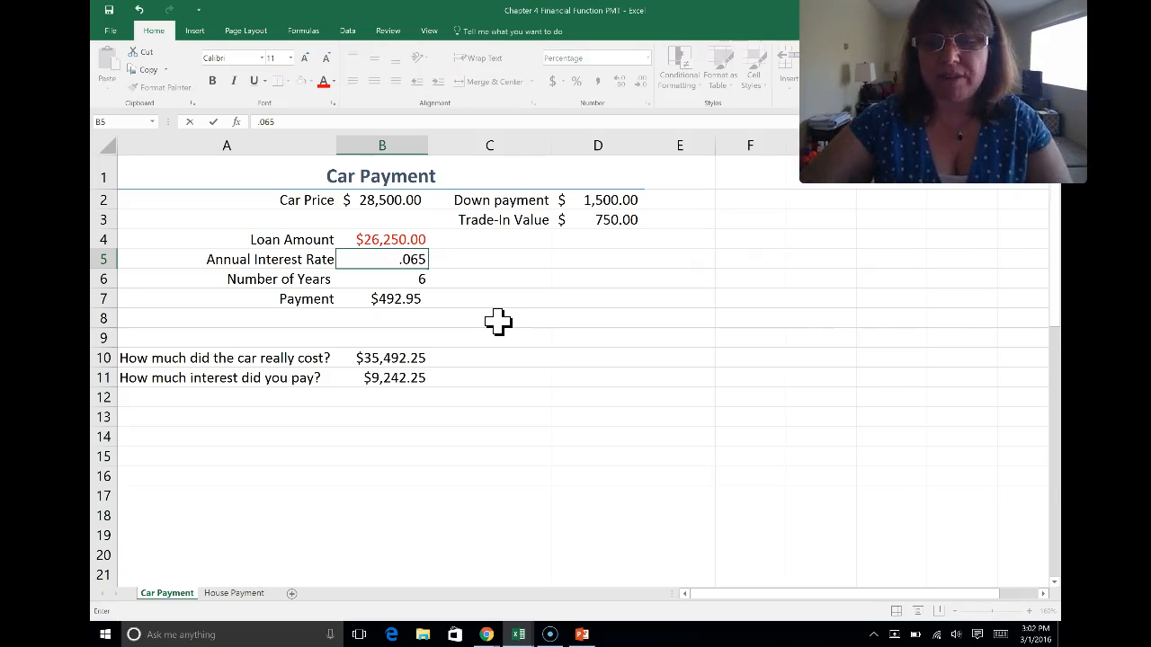
key(Return)
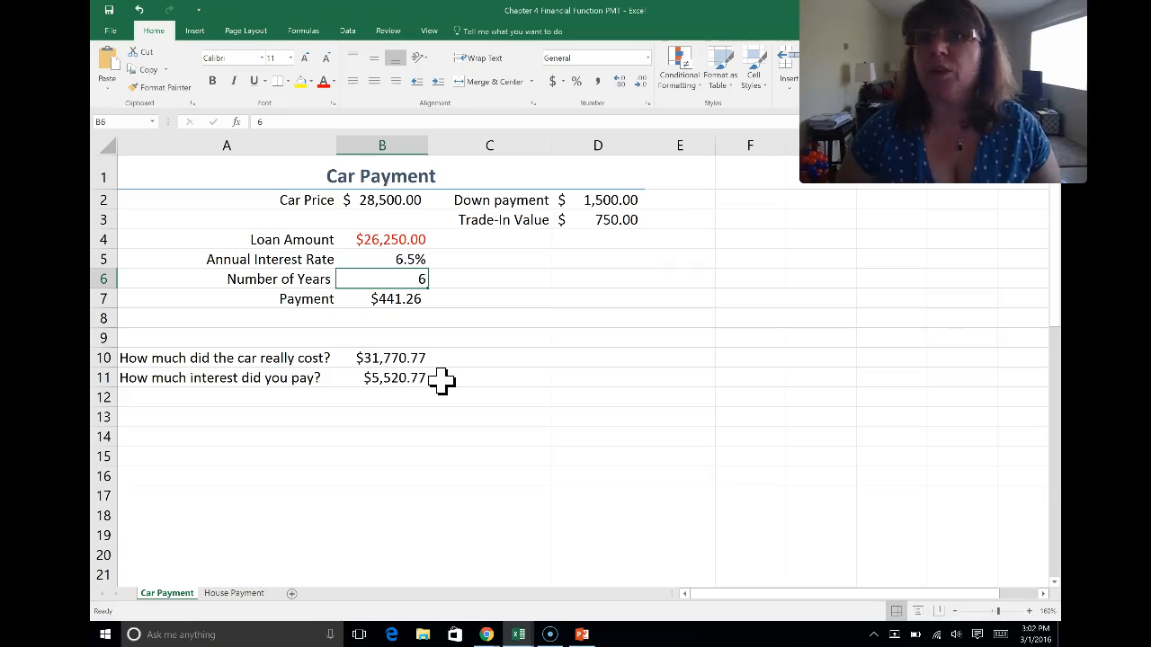
Set the annual interest rate in cell B5 to 4% by entering .04.
click(410, 260)
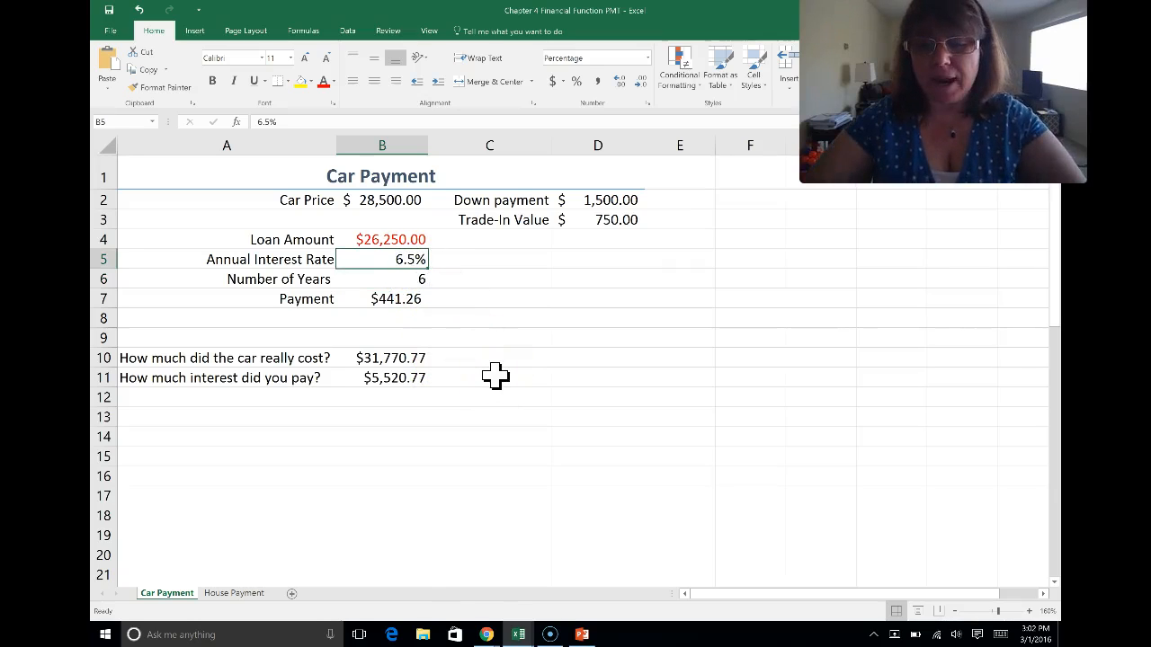
text(.)
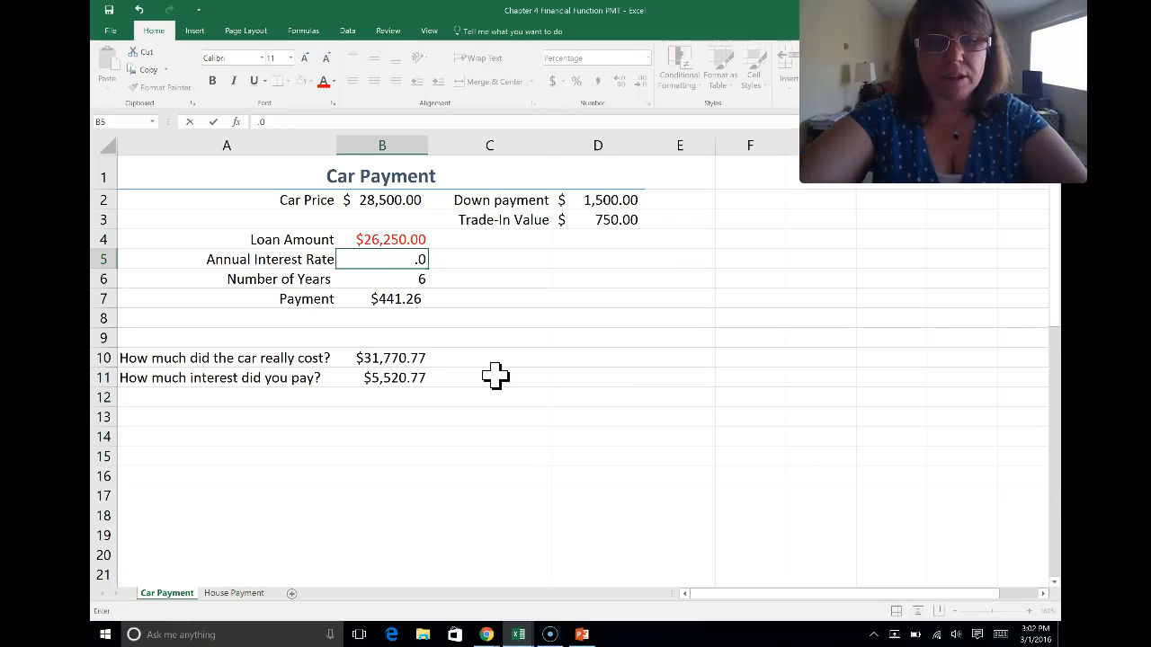
text(0)
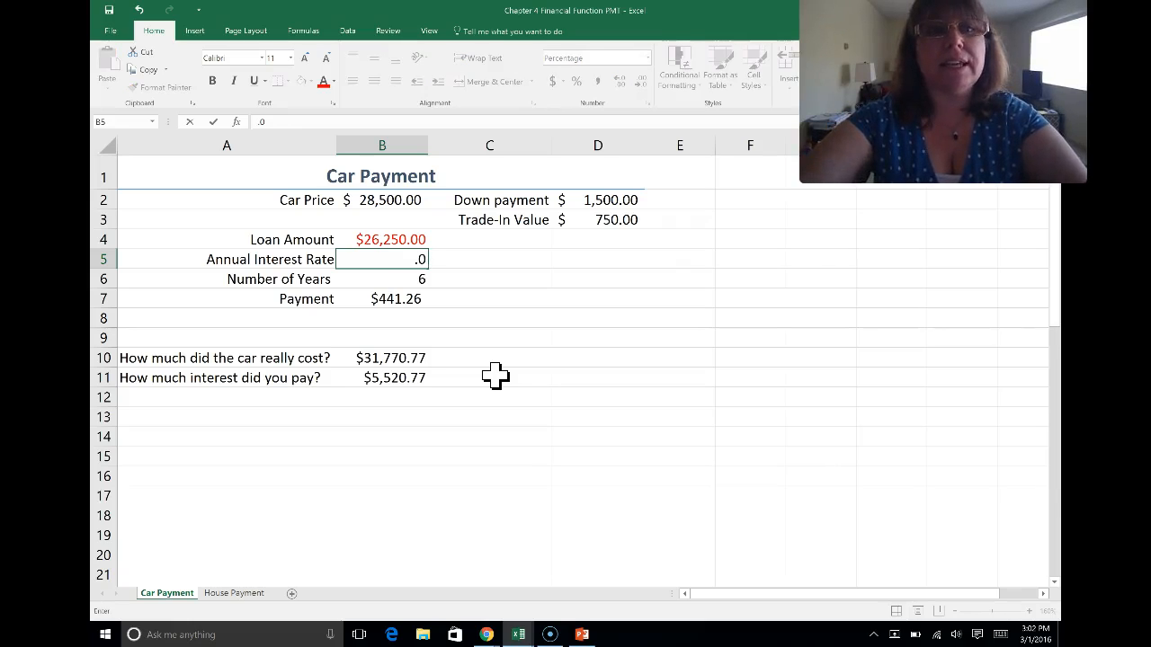
text(4)
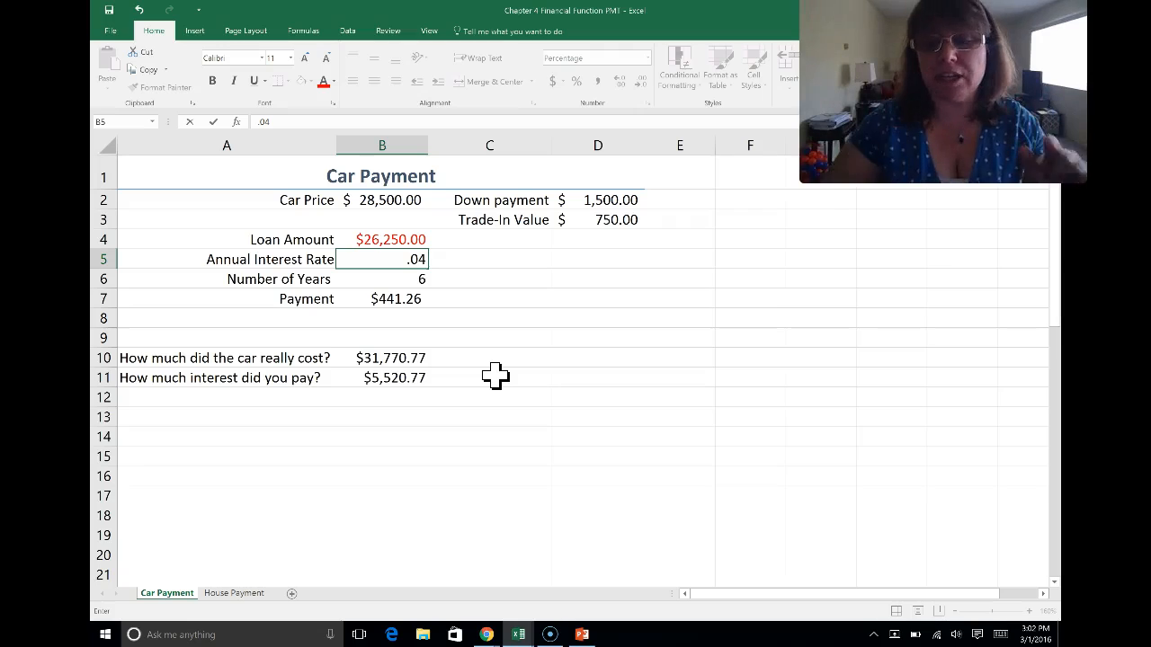
key(Return)
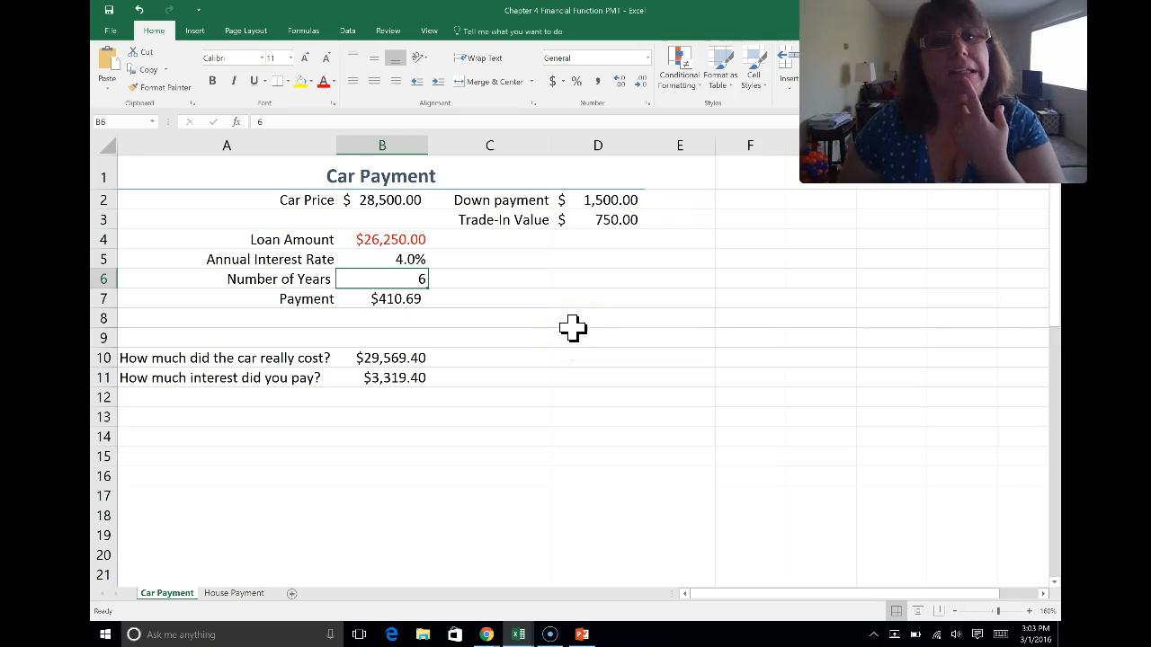
Run Goal Seek to bring the payment in B7 to 400.00 by changing the car price in B2, and accept the solution.
click(406, 302)
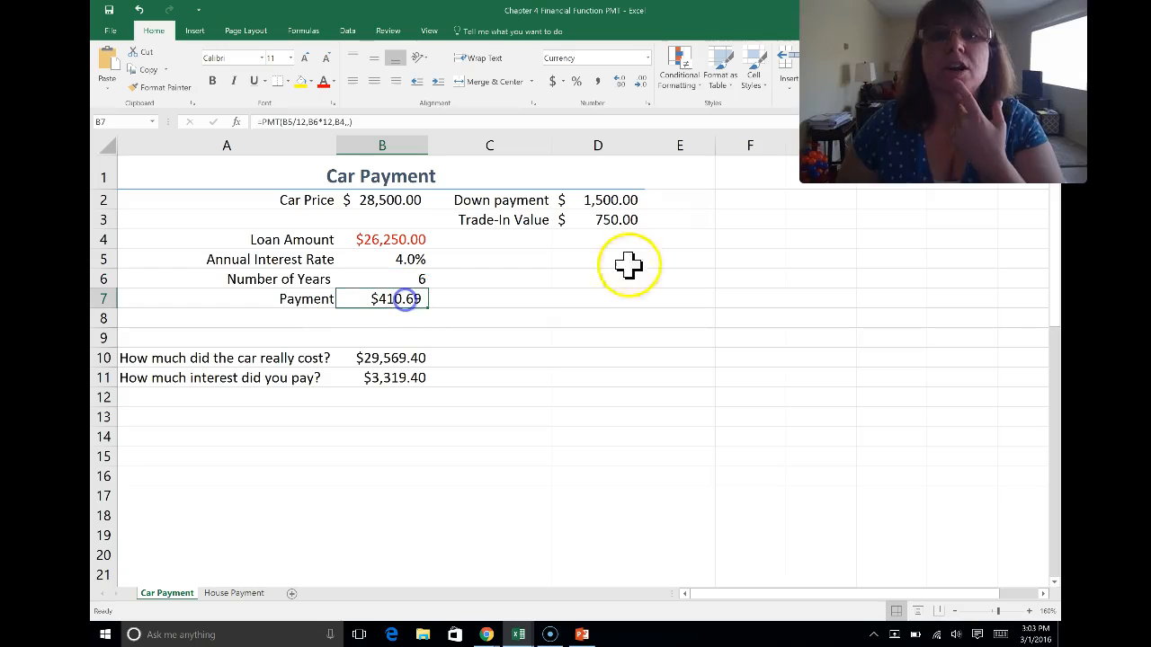
click(348, 31)
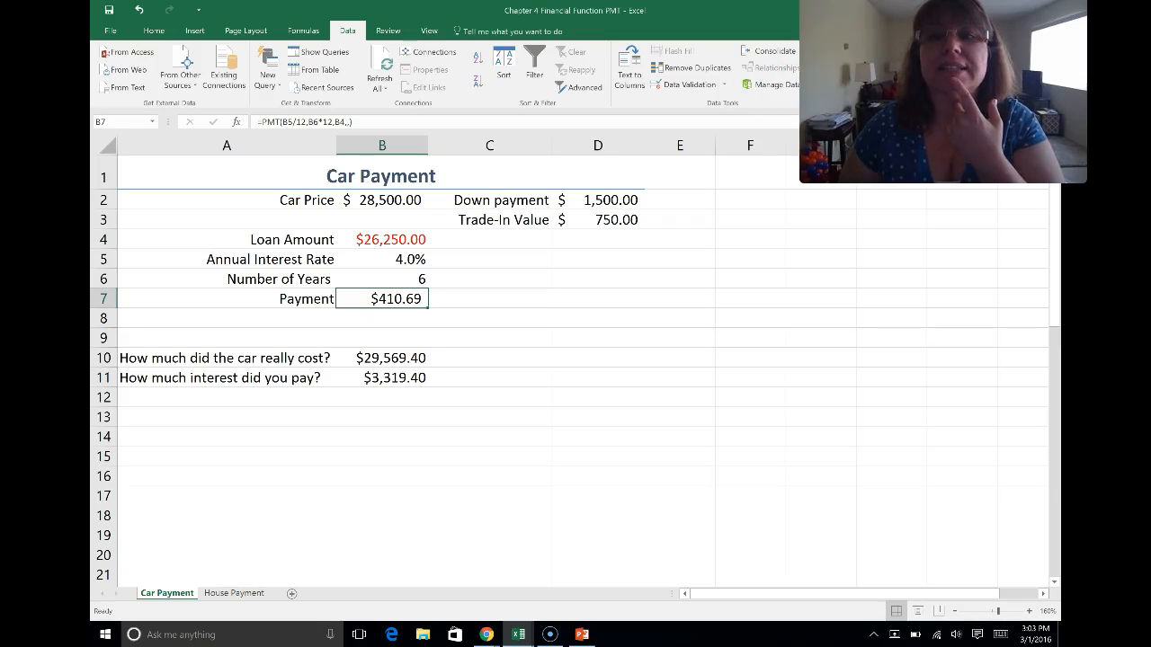
click(854, 121)
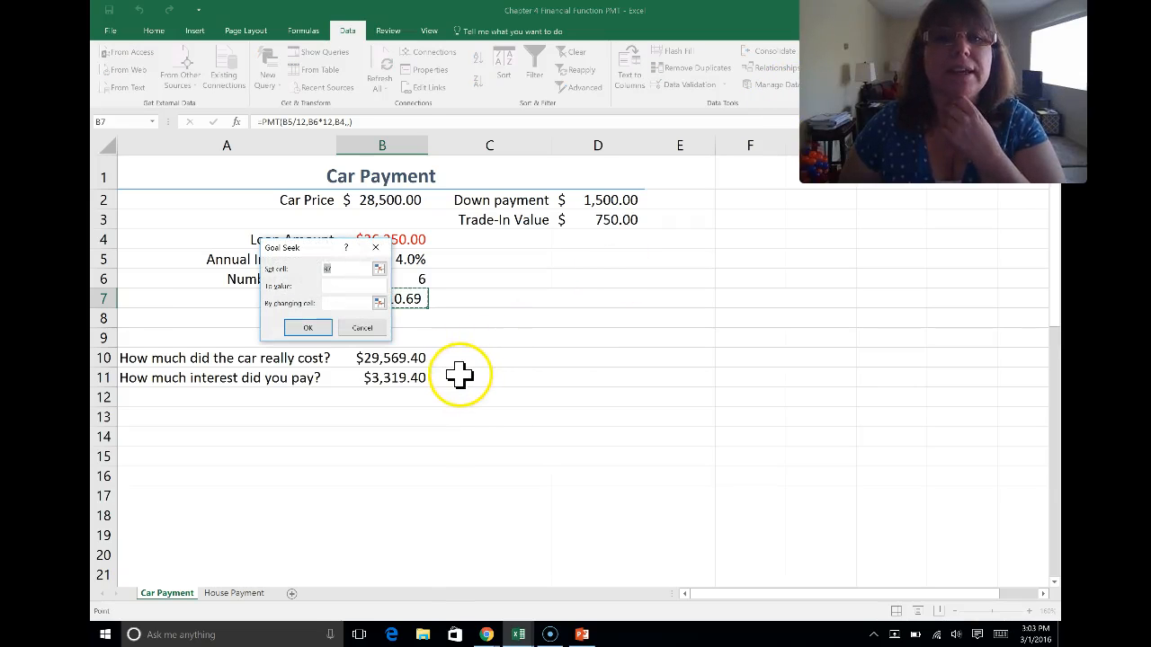
drag(324, 245, 540, 268)
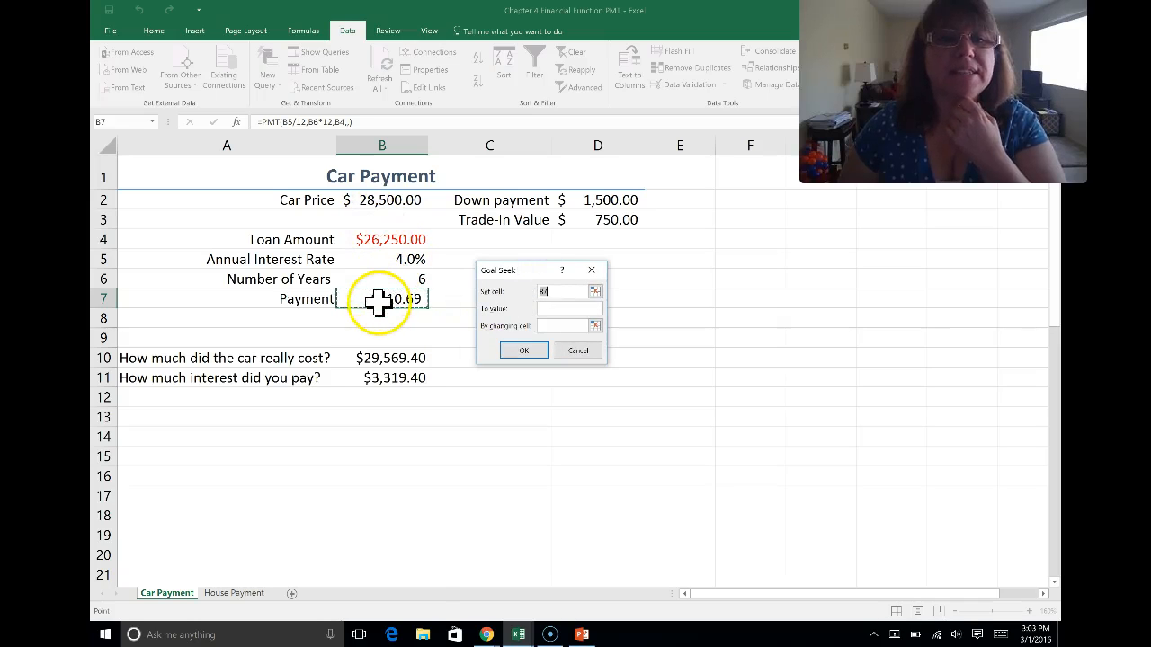
click(548, 306)
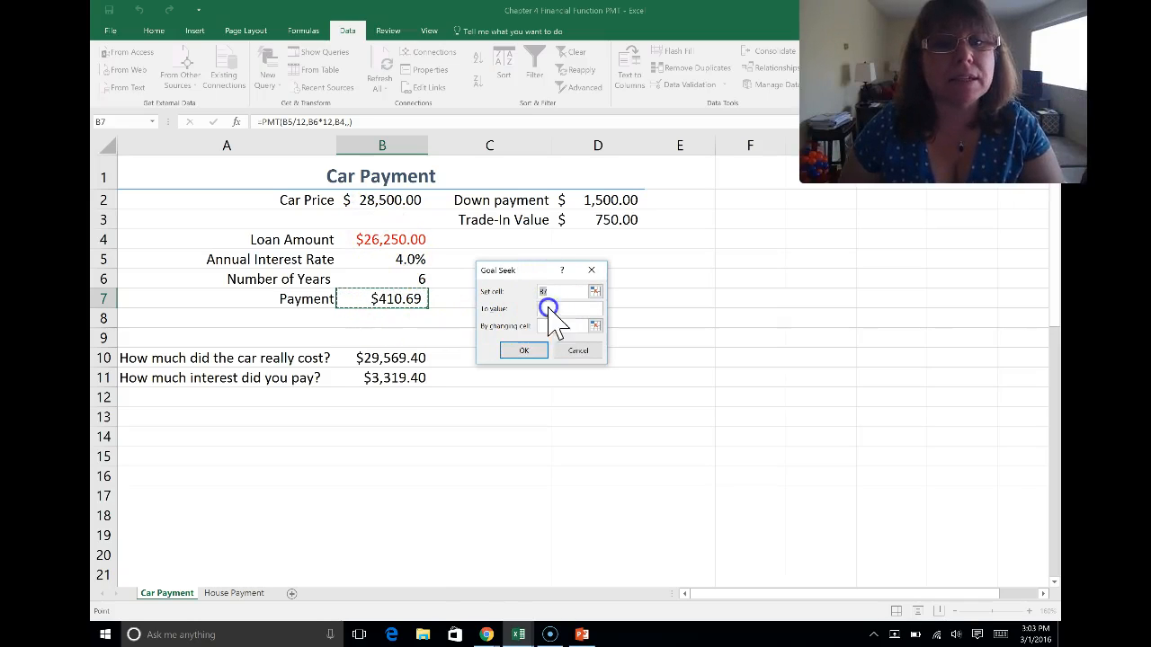
text(400.00)
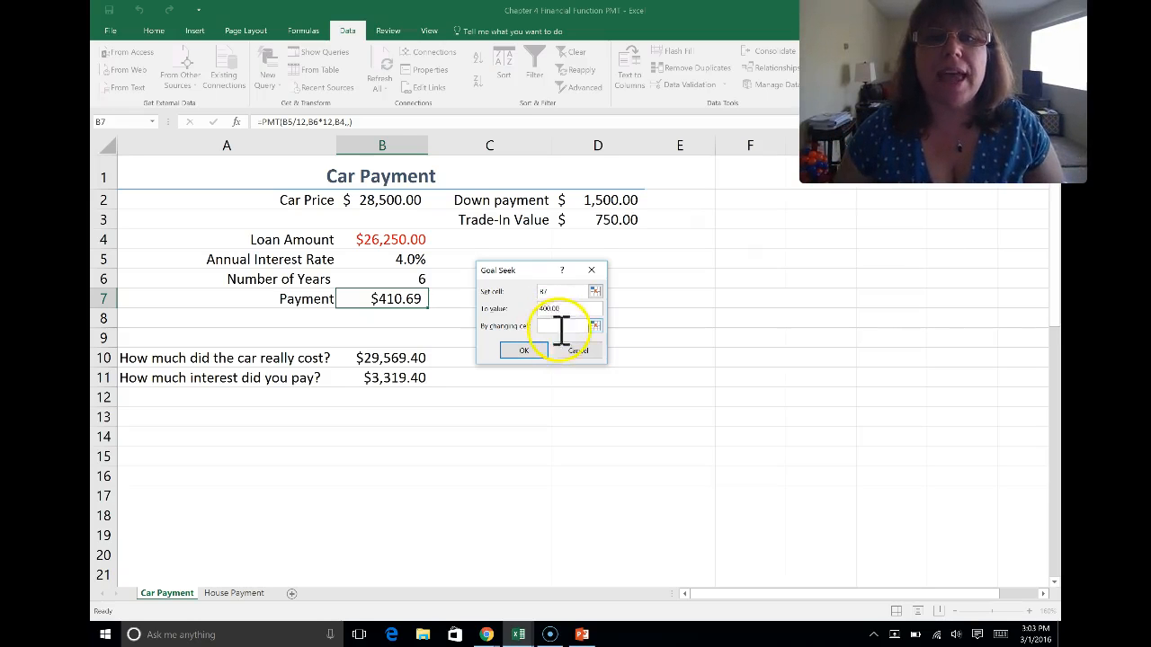
click(559, 326)
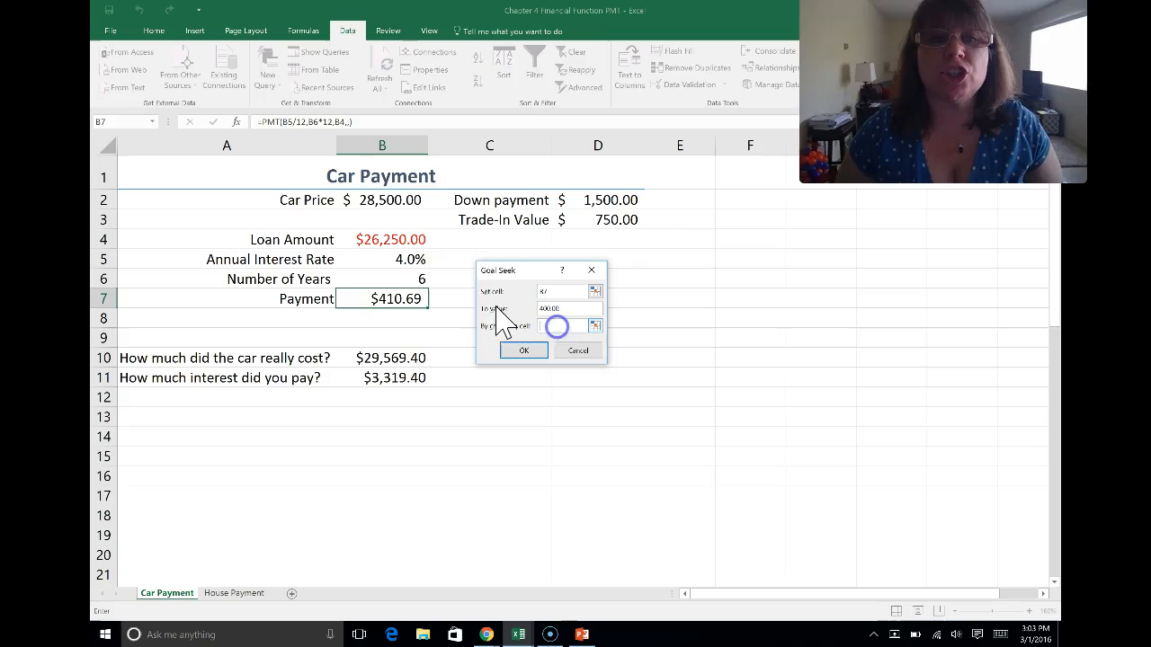
click(376, 201)
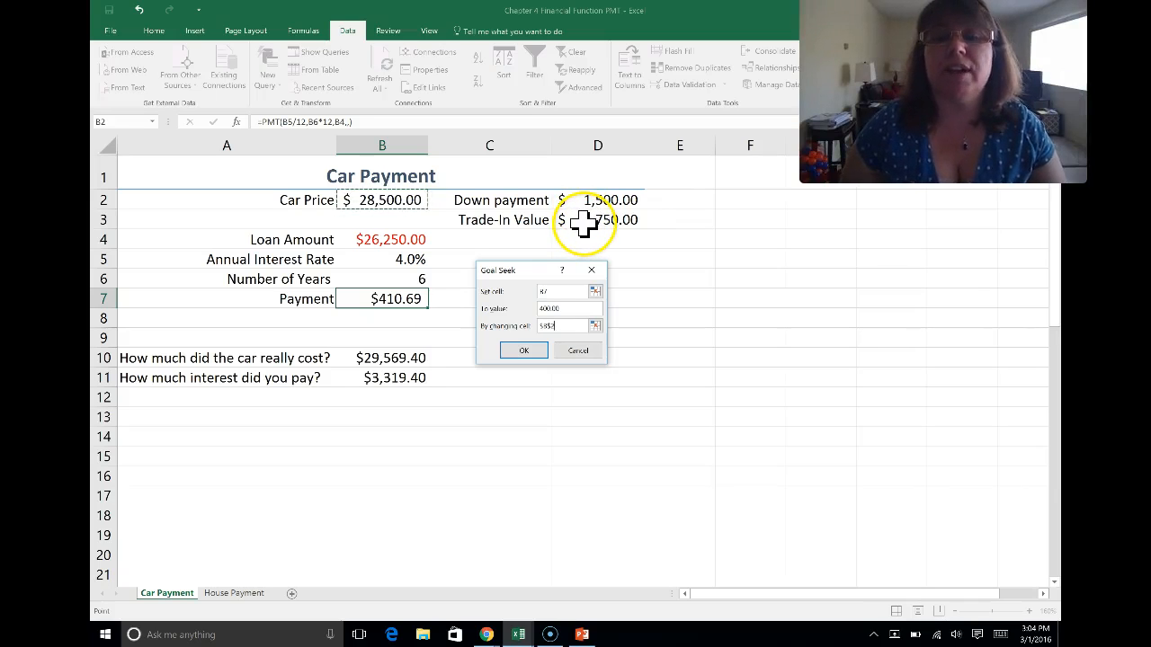
click(527, 350)
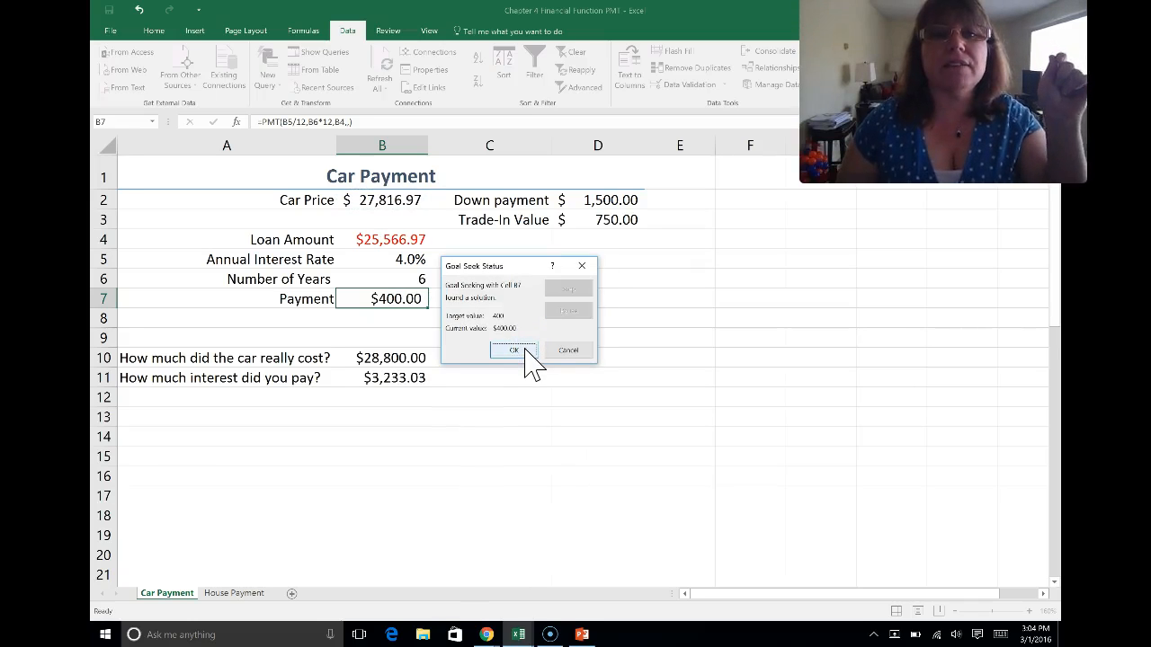
click(527, 352)
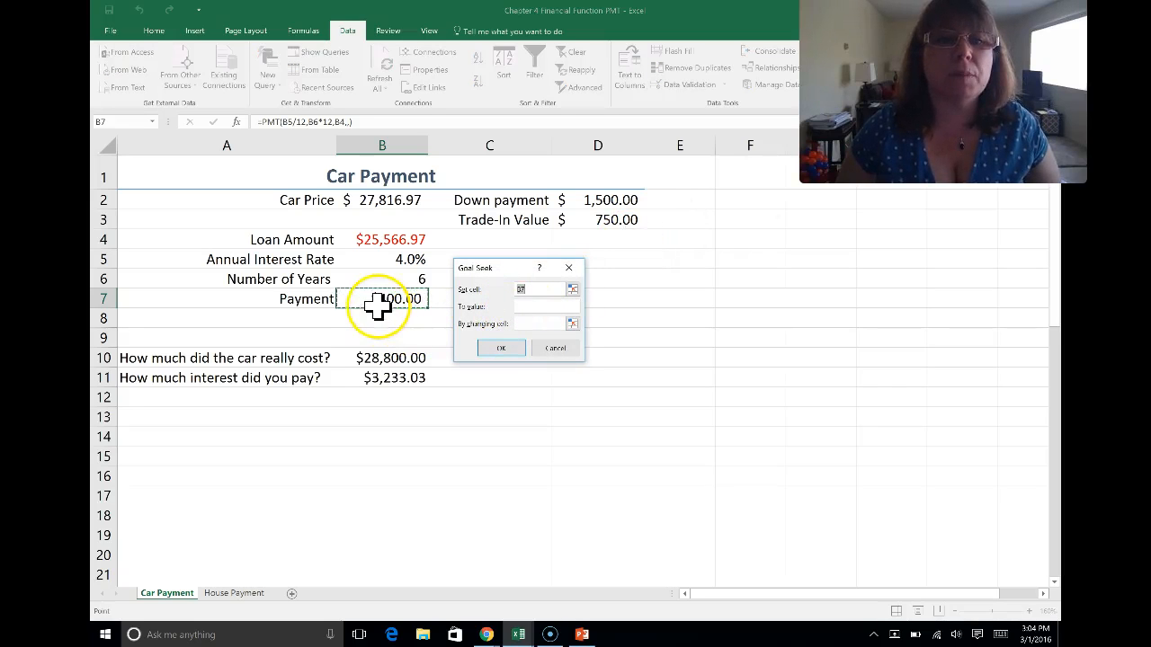
Run Goal Seek on payment cell B7 with a target of 300 by changing car price cell B2, keeping the solution.
click(534, 307)
text(300)
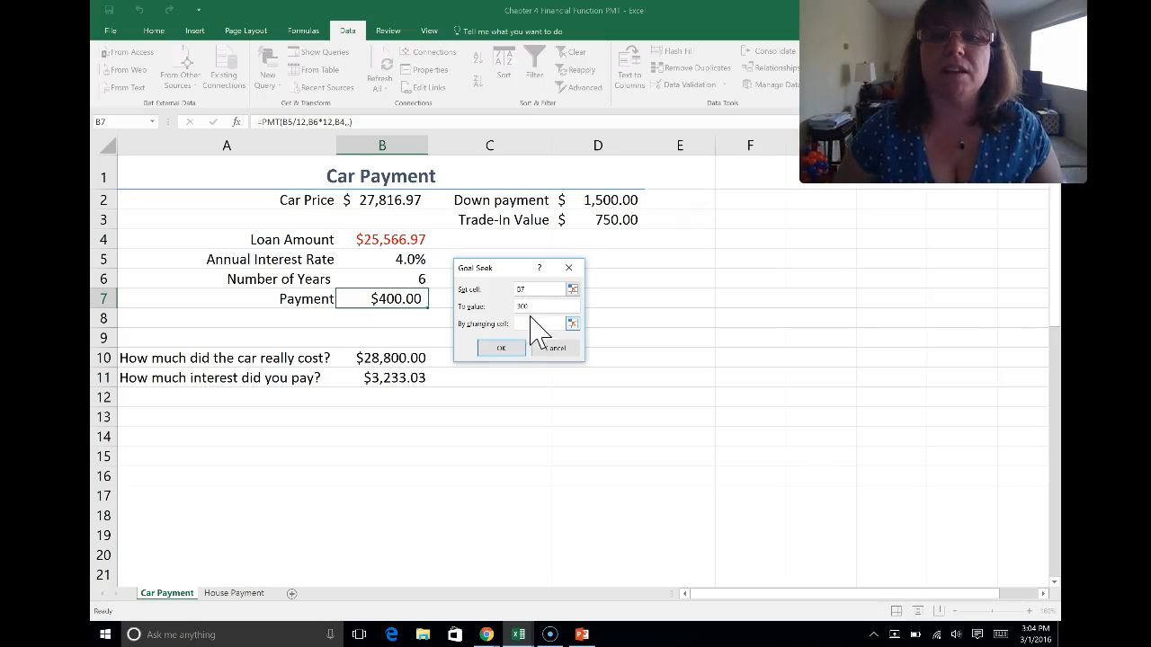
click(529, 324)
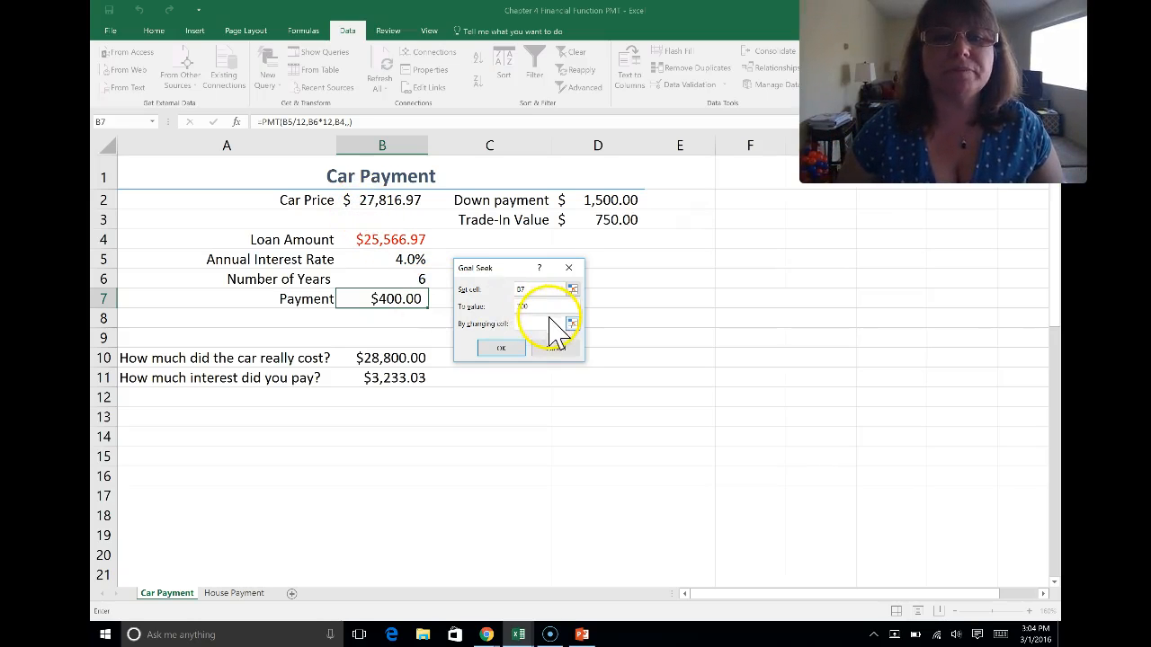
click(381, 200)
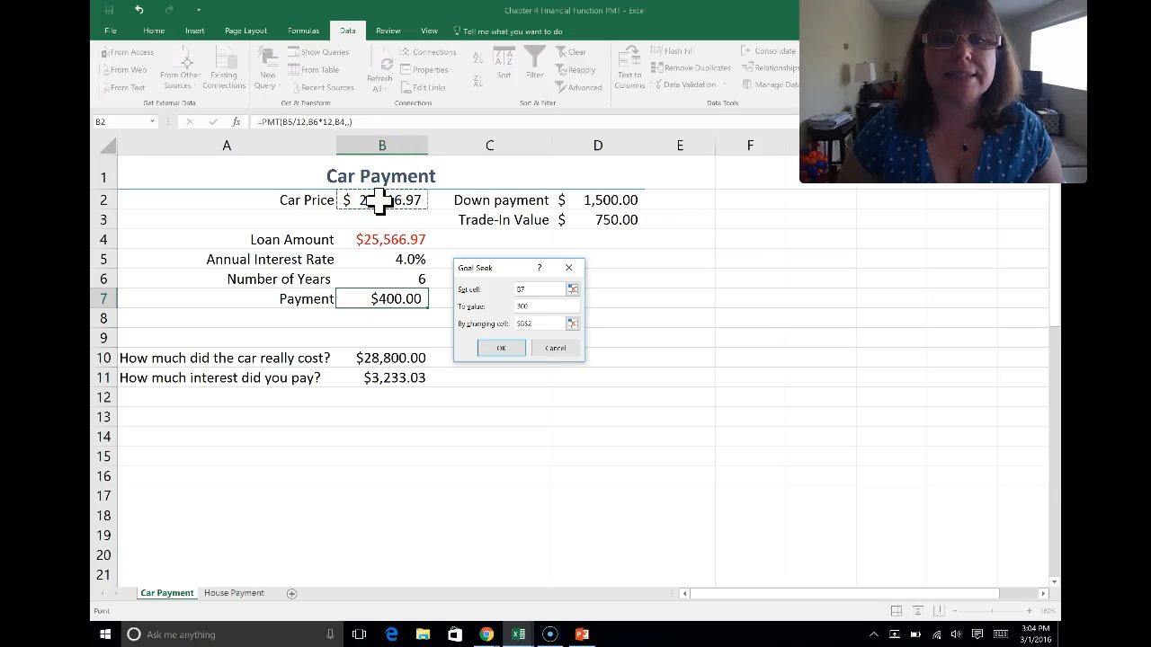
click(500, 349)
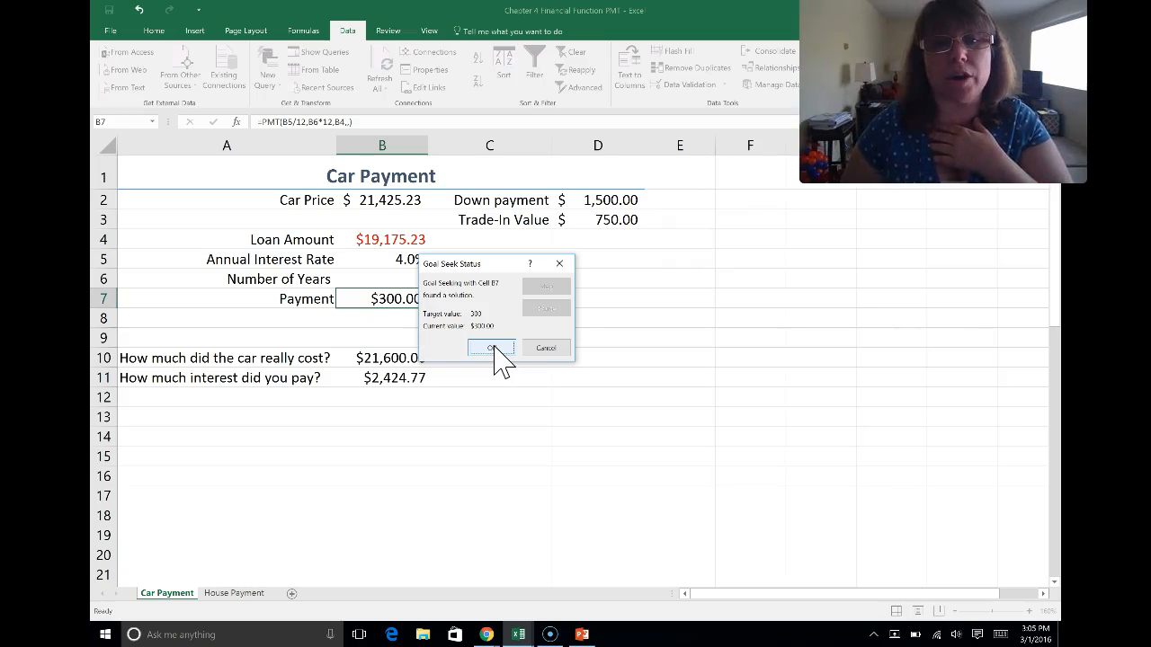
click(493, 348)
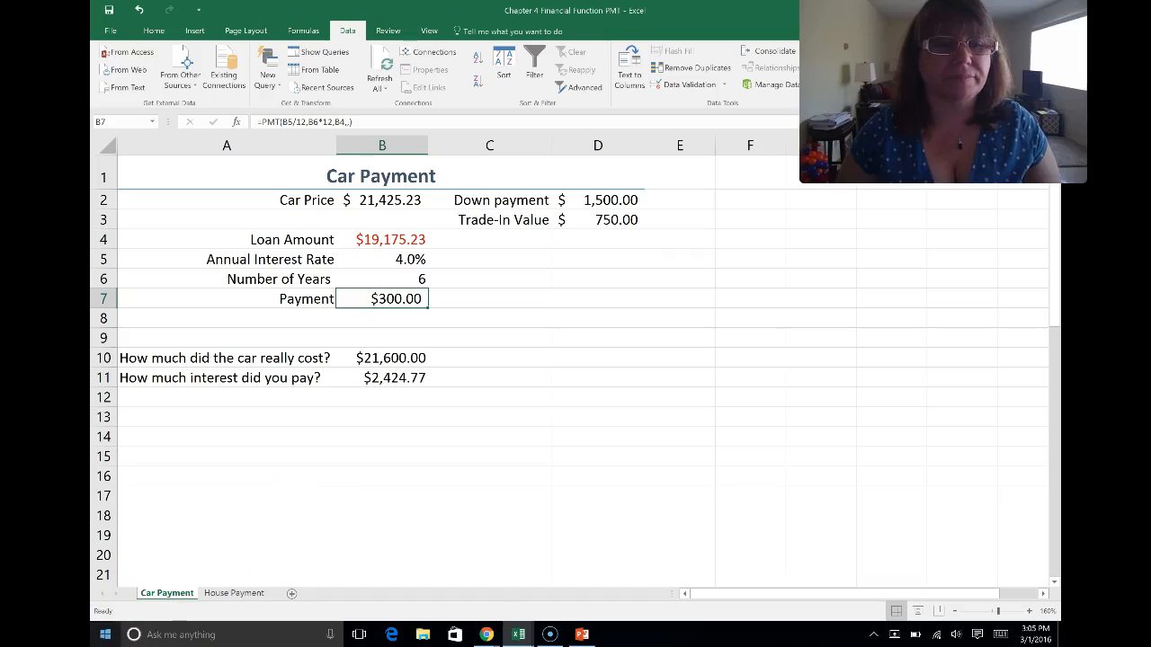
On the House Payment worksheet, change the down payment formula in D2 to 20% of the house price, =B2*0.20.
click(234, 593)
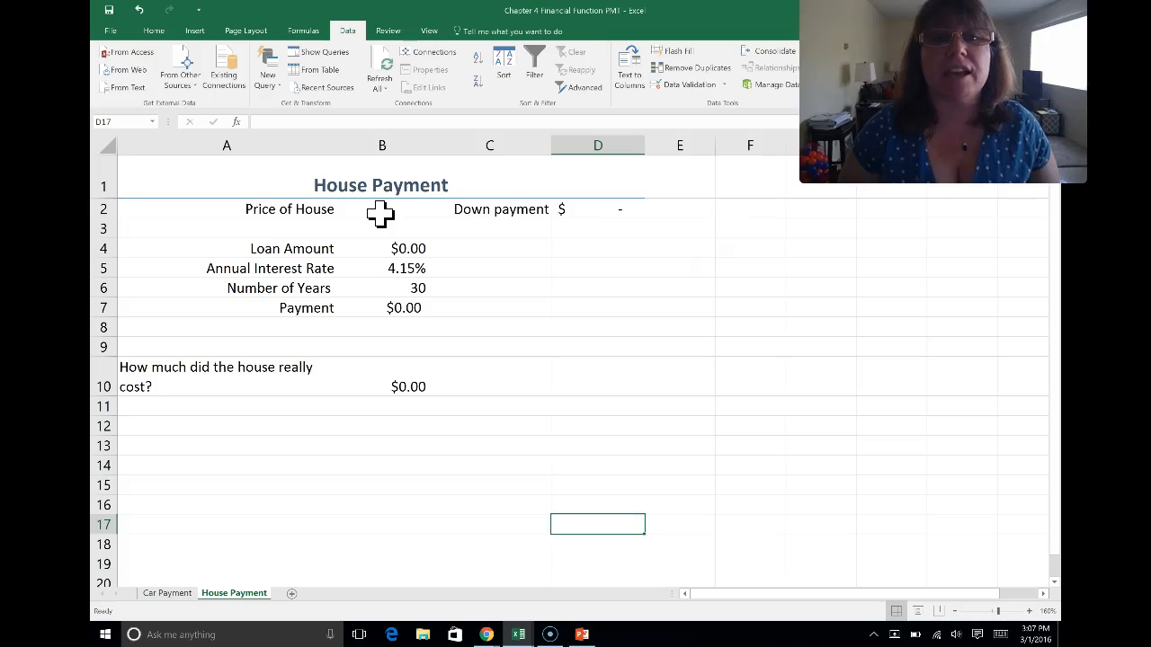
click(559, 214)
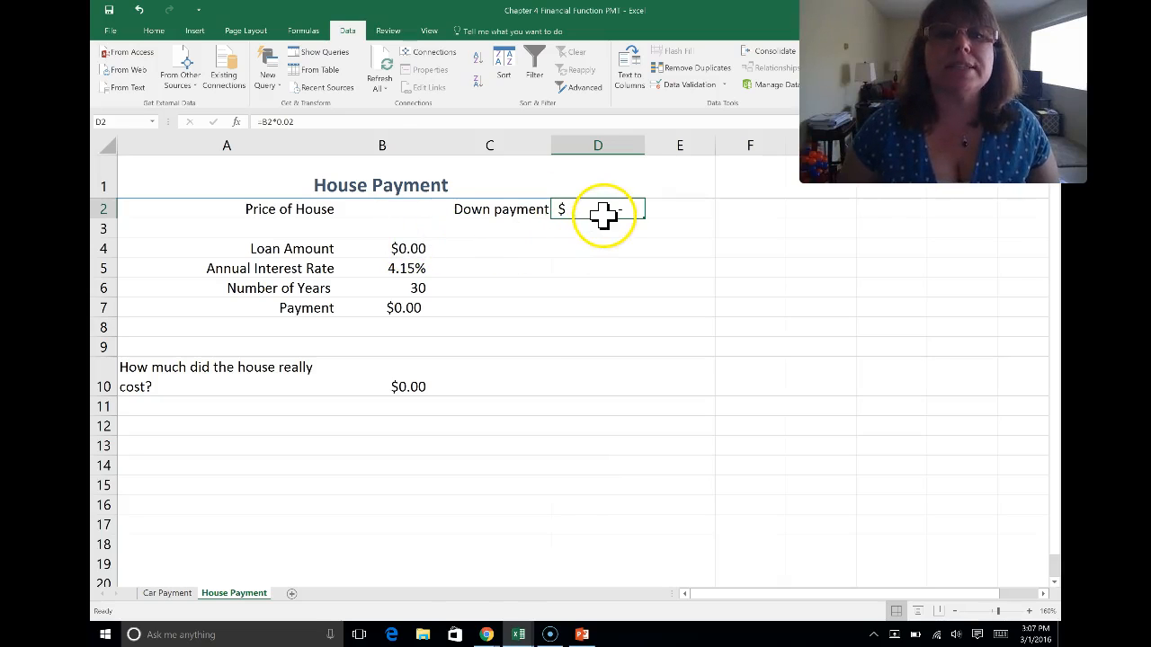
click(301, 123)
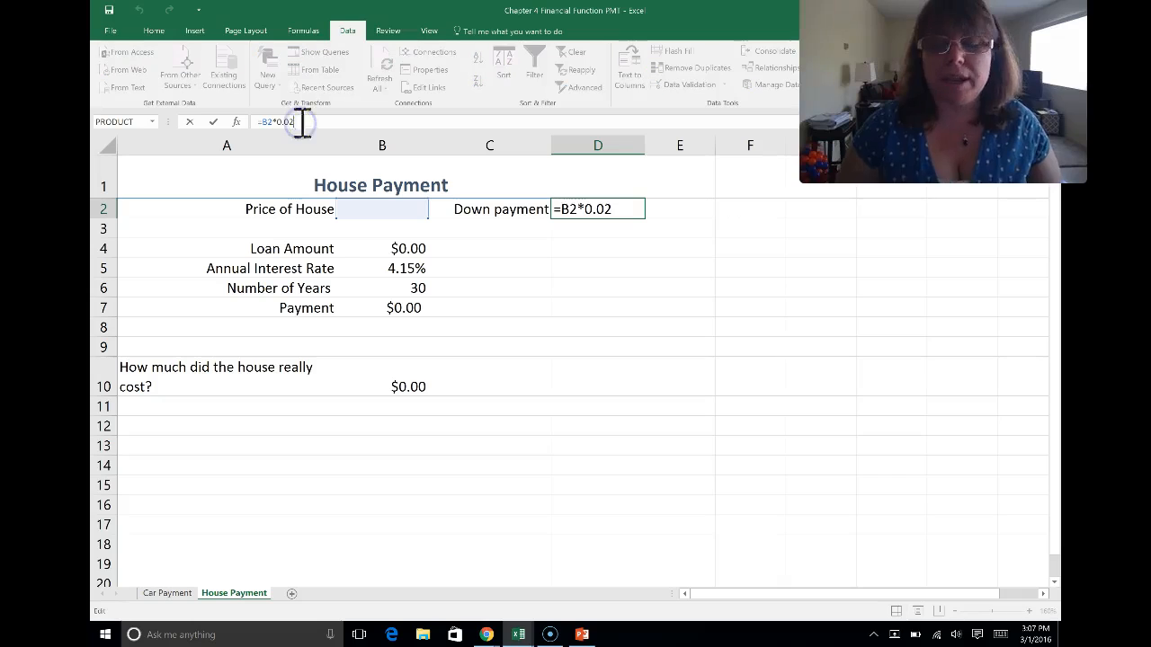
key(BackSpace)
key(BackSpace)
text(20)
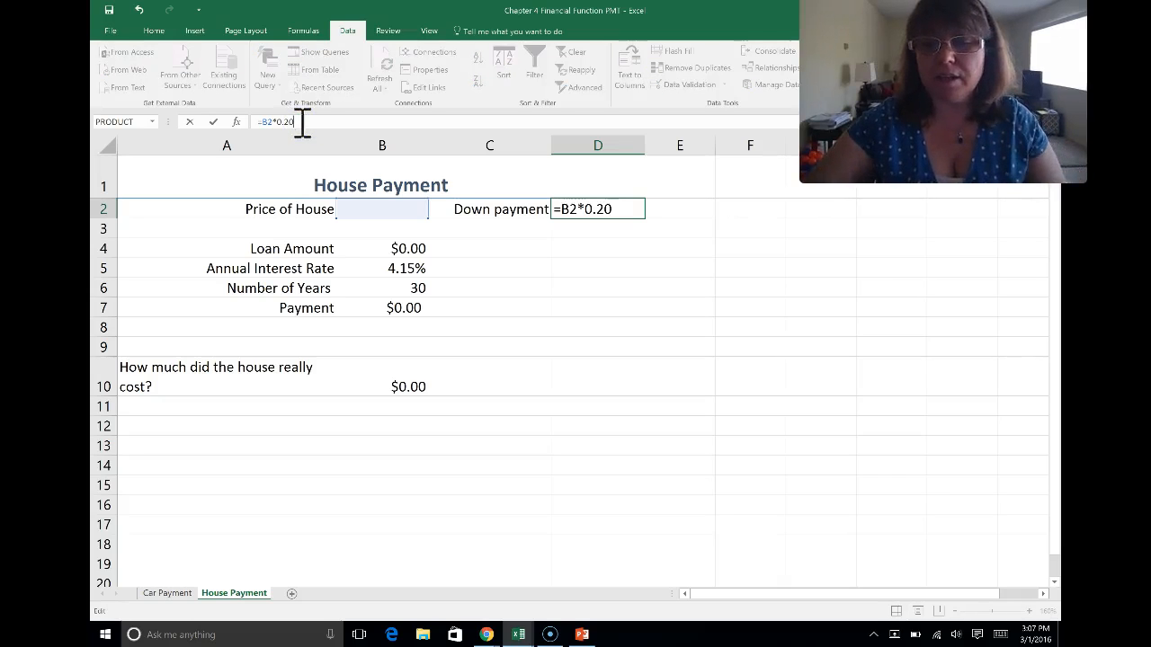
key(Return)
click(614, 216)
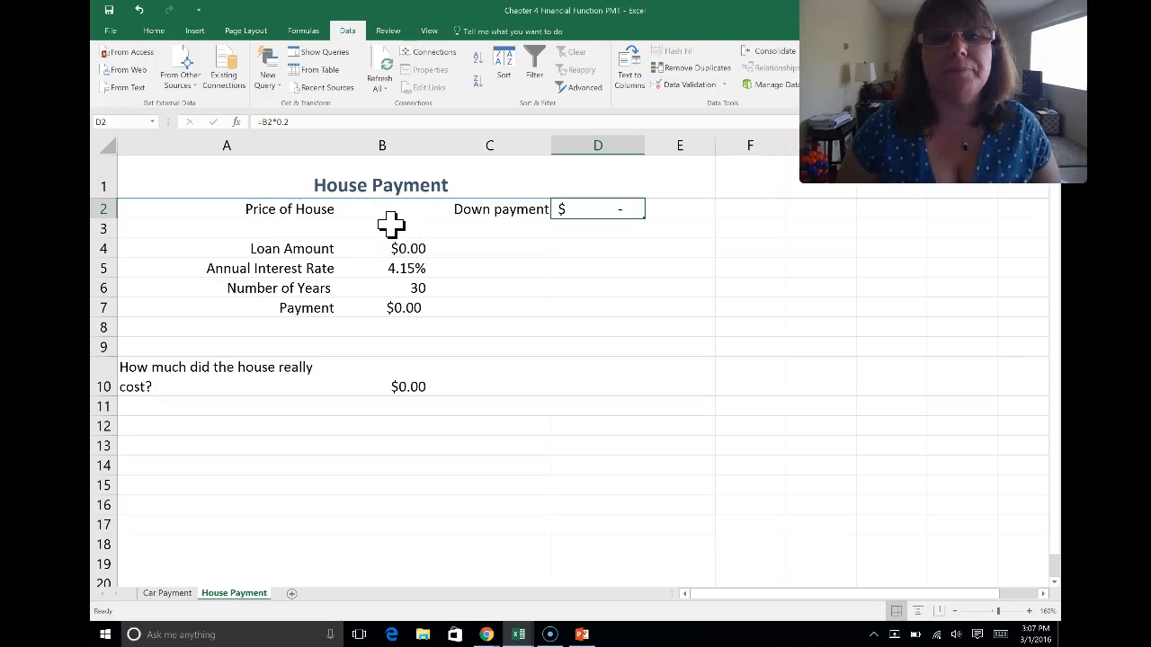
key(Return)
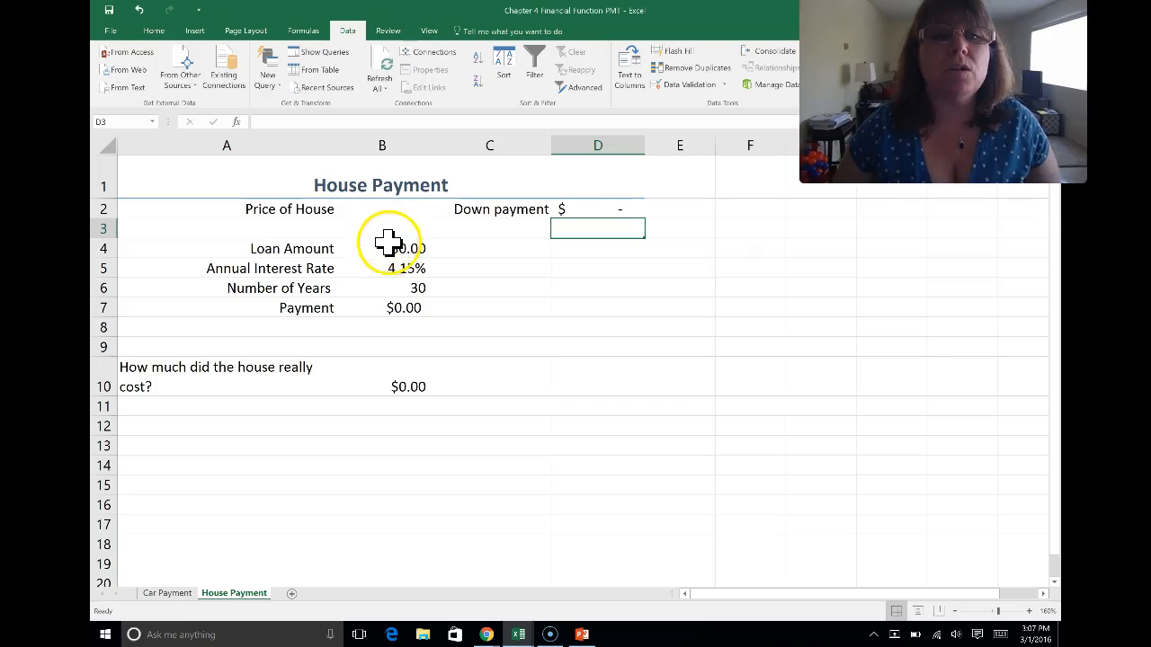
Remove the D3 reference from the loan amount formula in B4 so it reads =-(B2-D2).
click(388, 243)
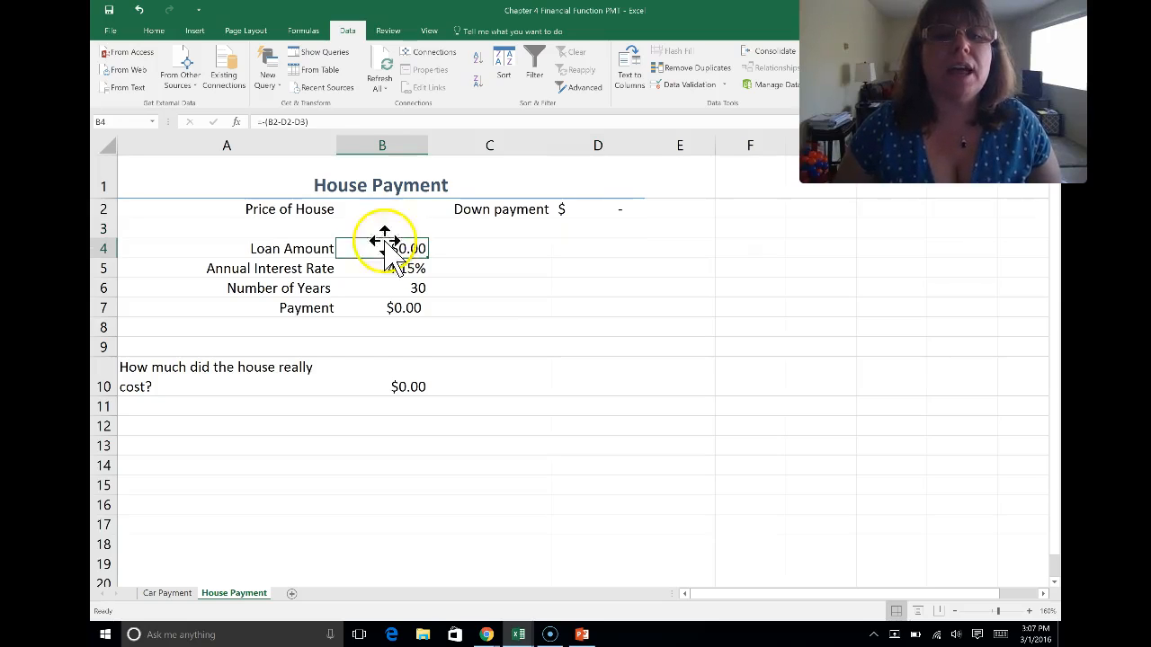
click(308, 121)
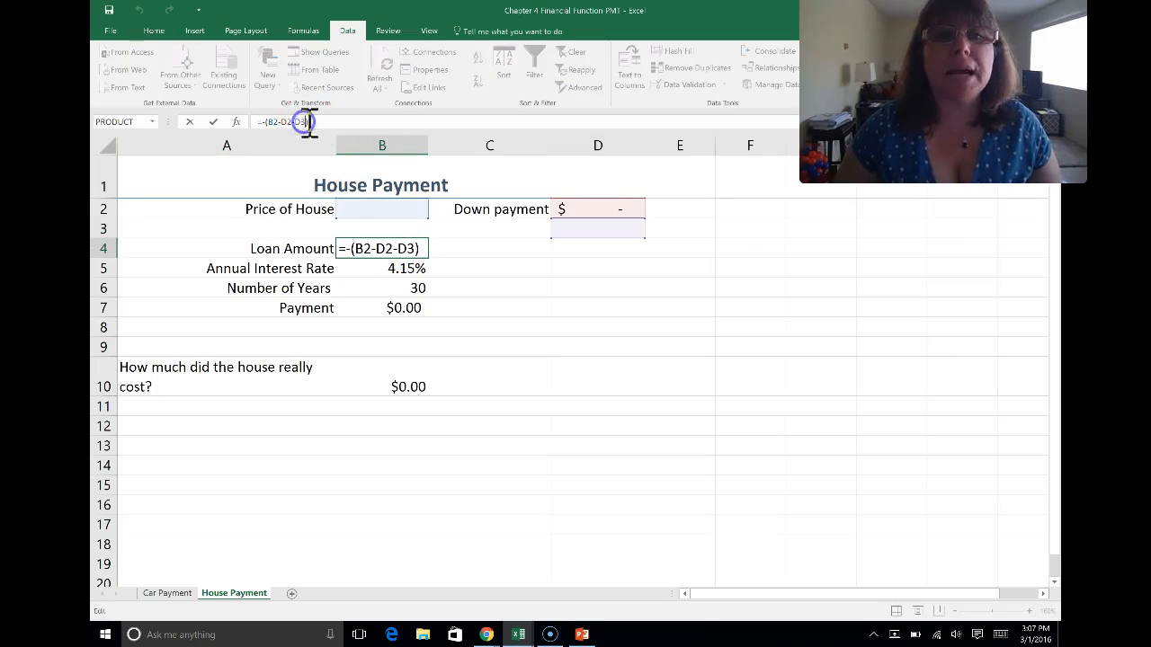
key(BackSpace)
key(BackSpace)
key(BackSpace)
key(BackSpace)
text())
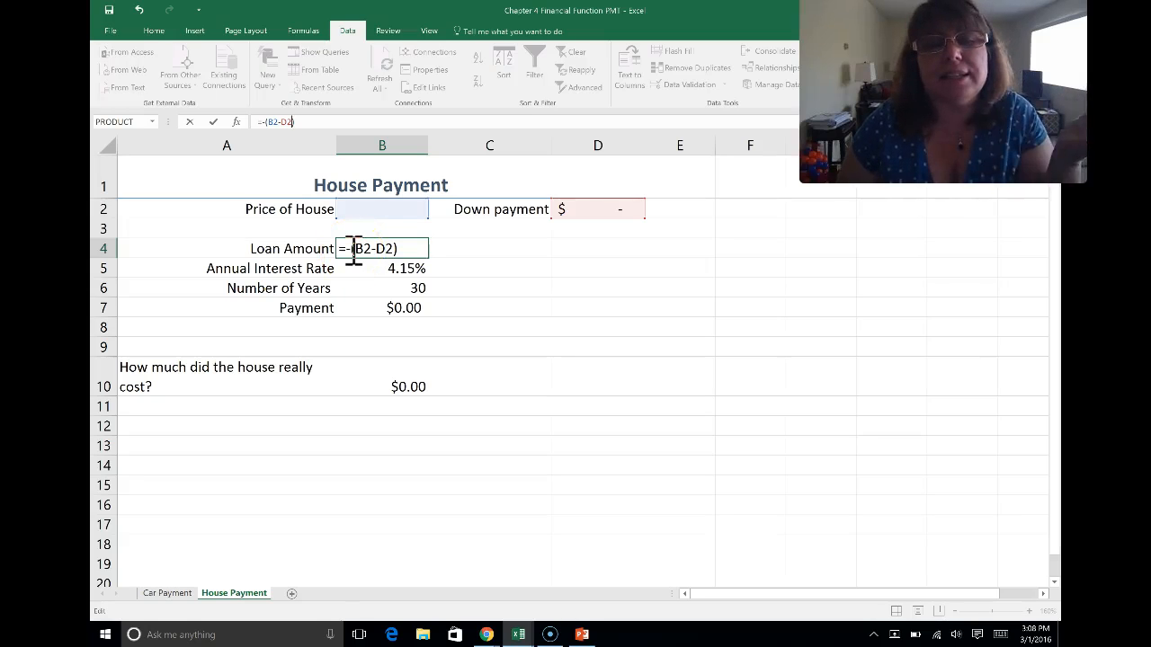
key(Return)
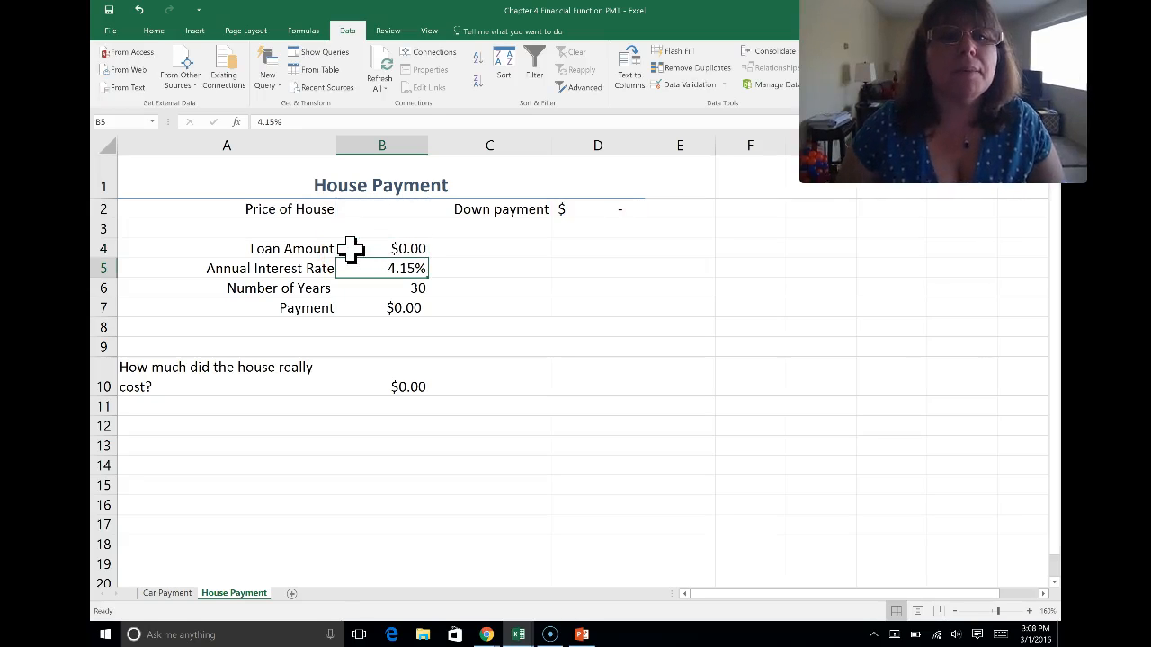
Examine the number of years in B6, the arguments of the PMT formula in B7, and the total house cost formula in B10.
click(378, 288)
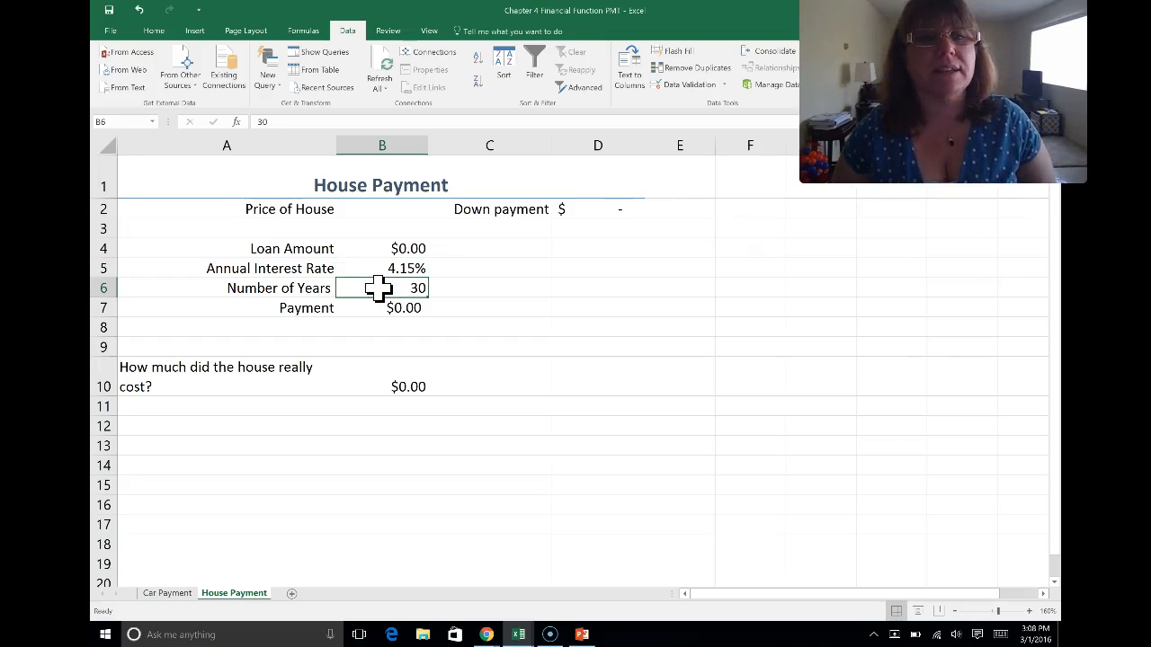
click(380, 308)
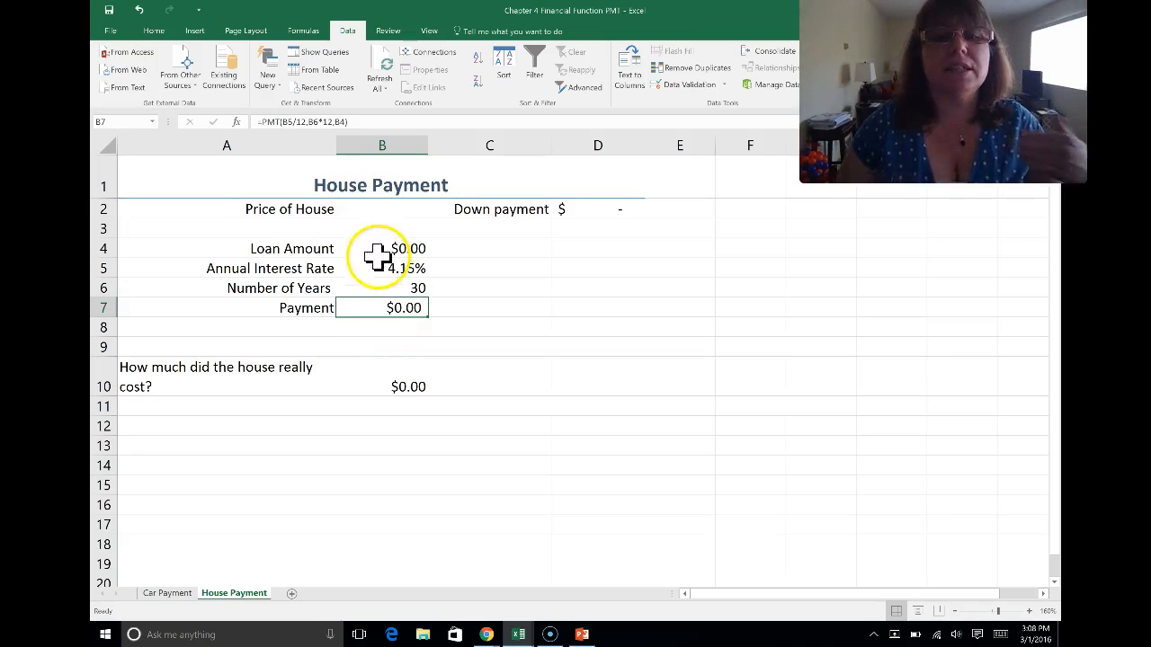
double_click(375, 308)
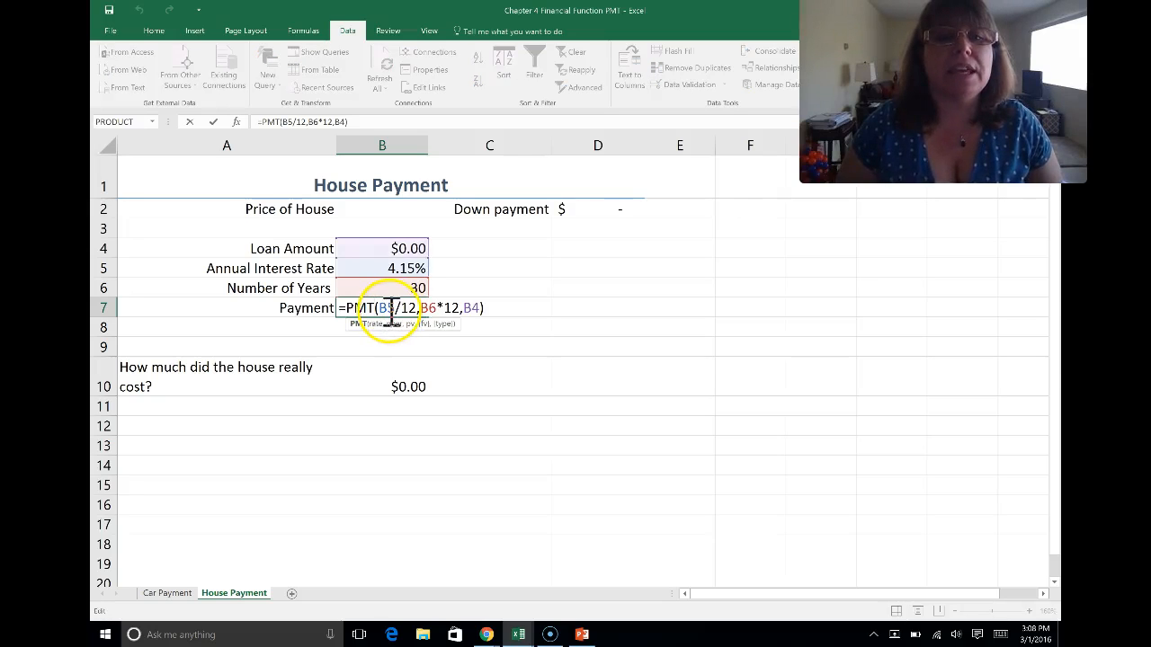
click(432, 310)
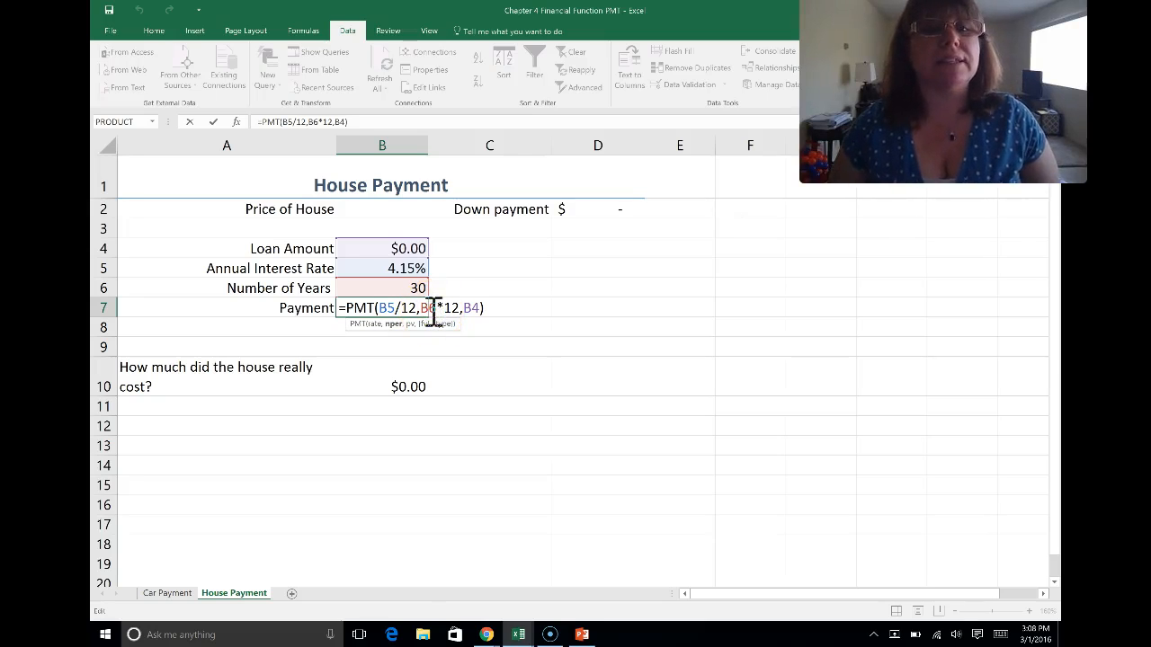
click(435, 312)
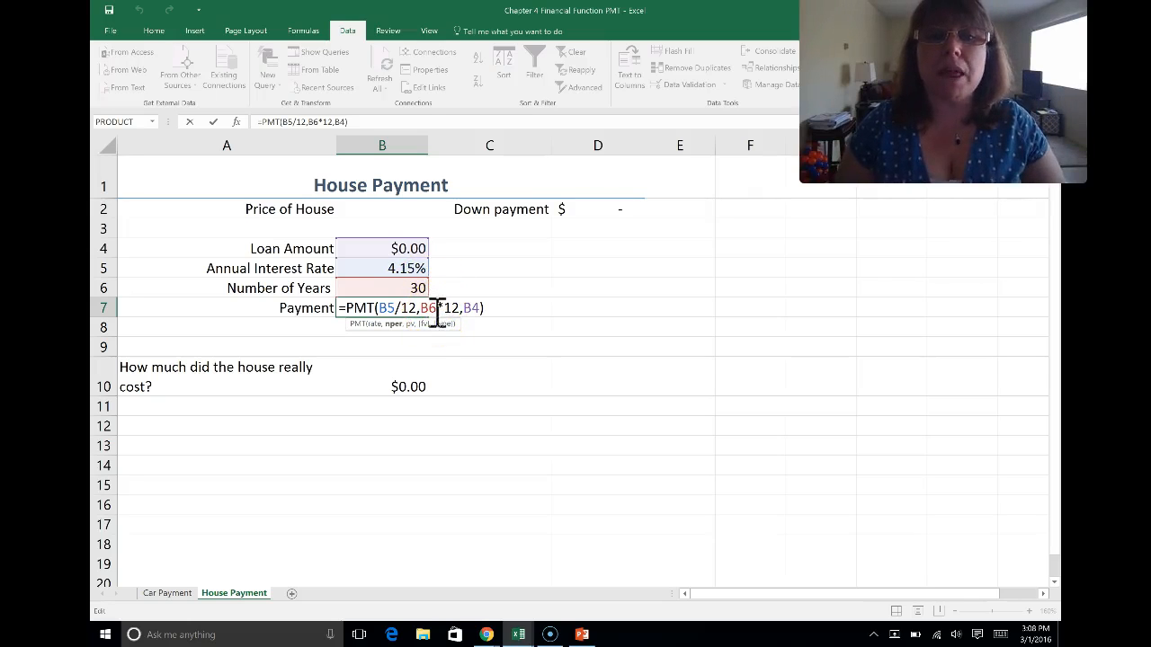
click(473, 309)
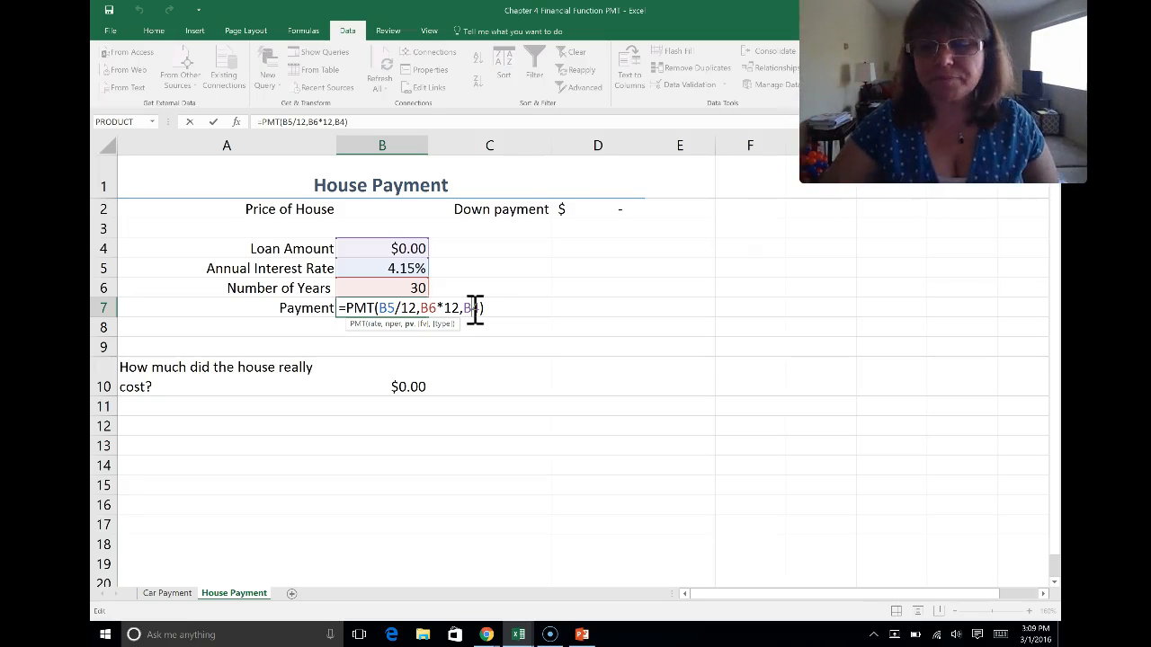
key(Return)
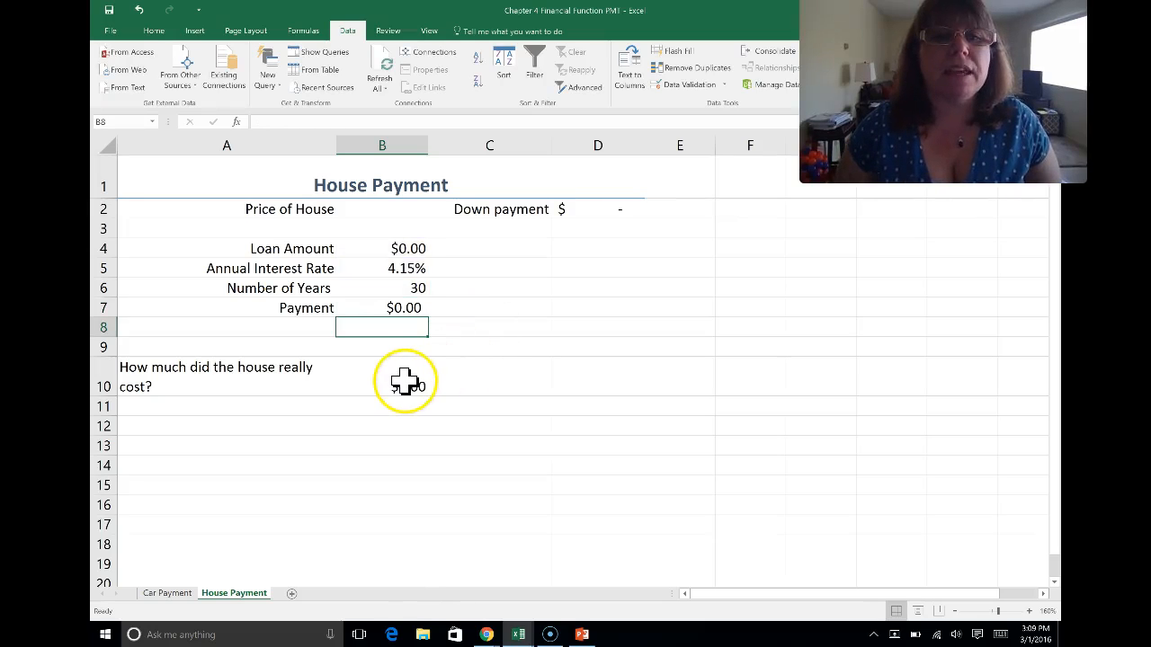
click(405, 382)
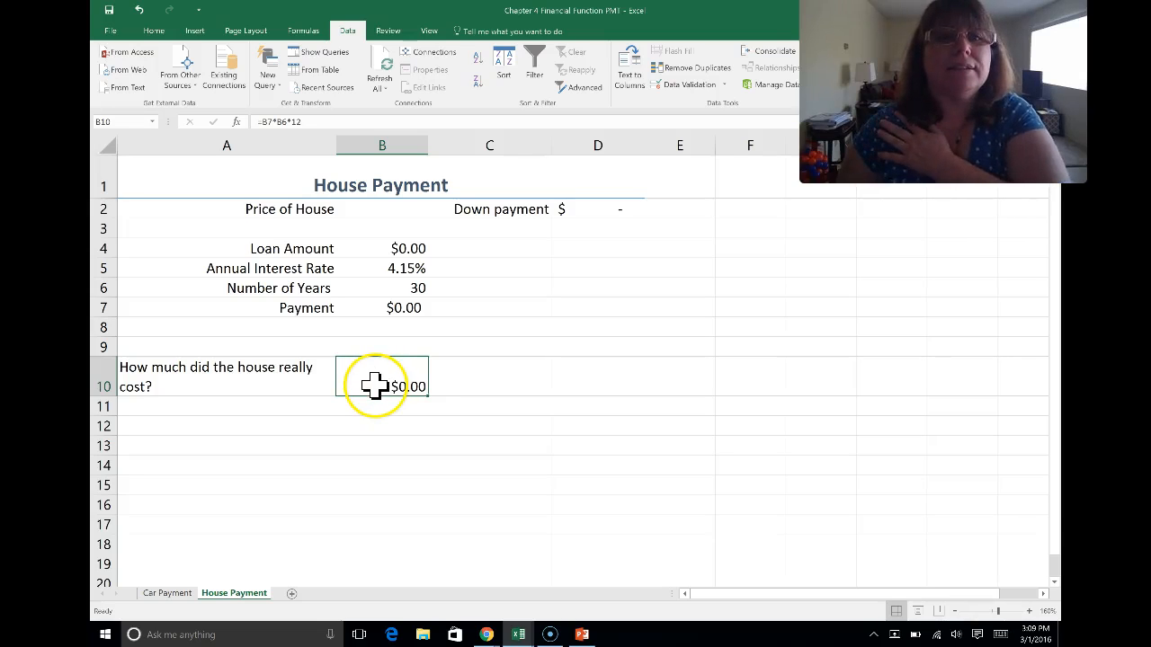
key(Return)
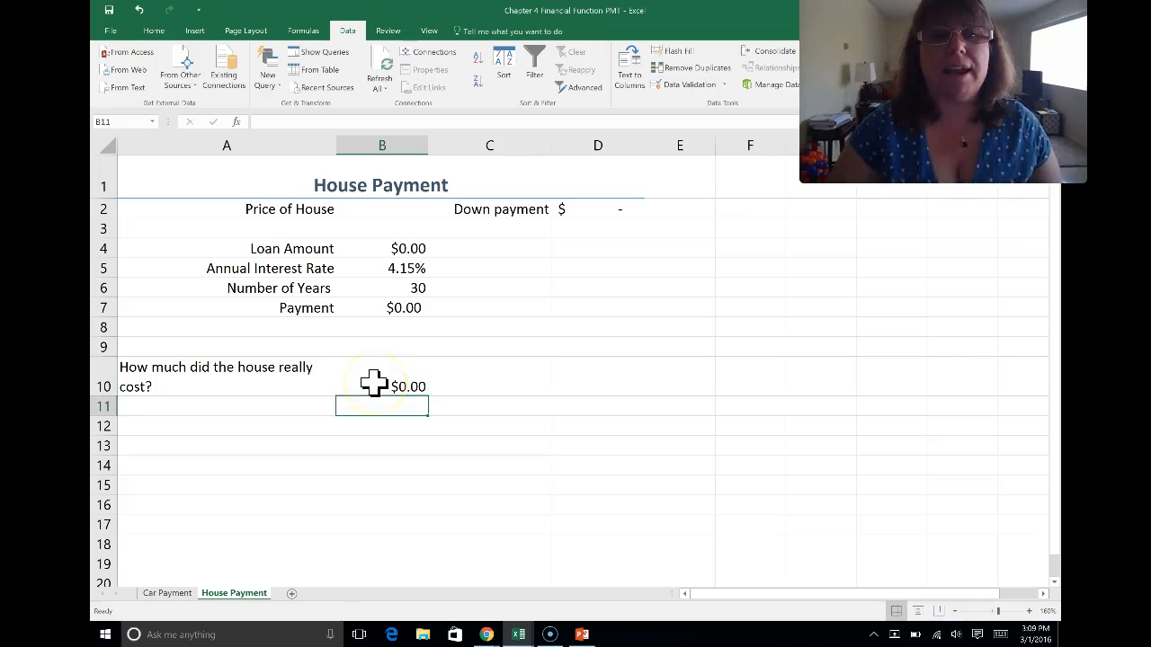
Run Goal Seek on payment cell B7 with a target of 550 by changing house price cell B2, and discard the solution.
click(369, 310)
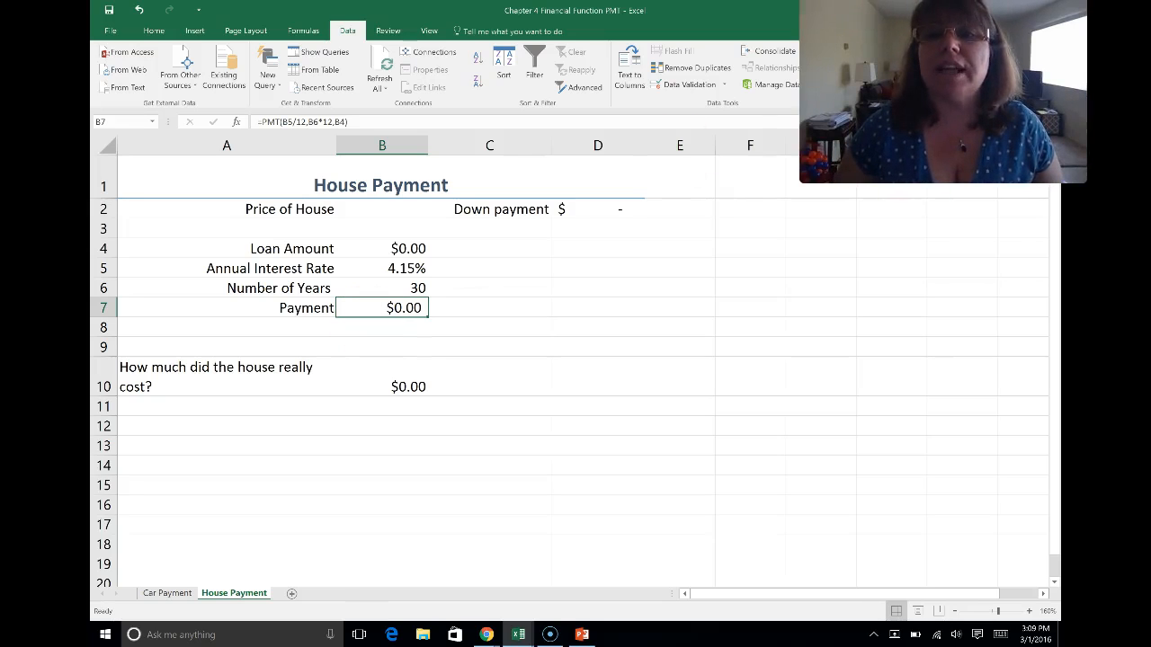
click(863, 121)
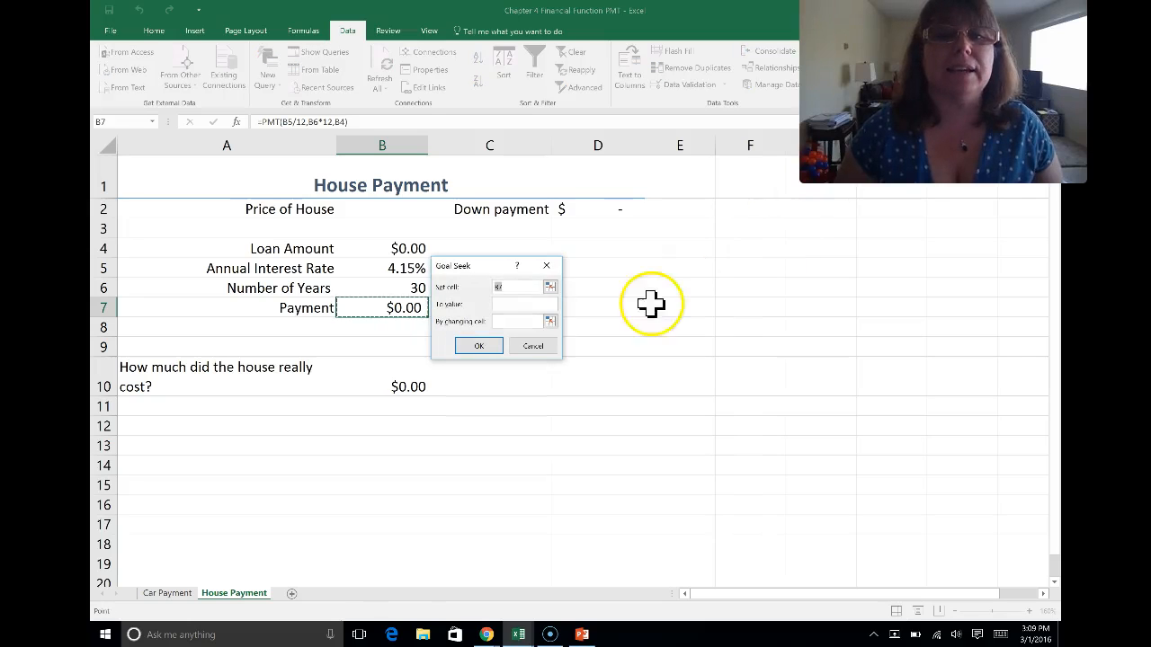
click(504, 305)
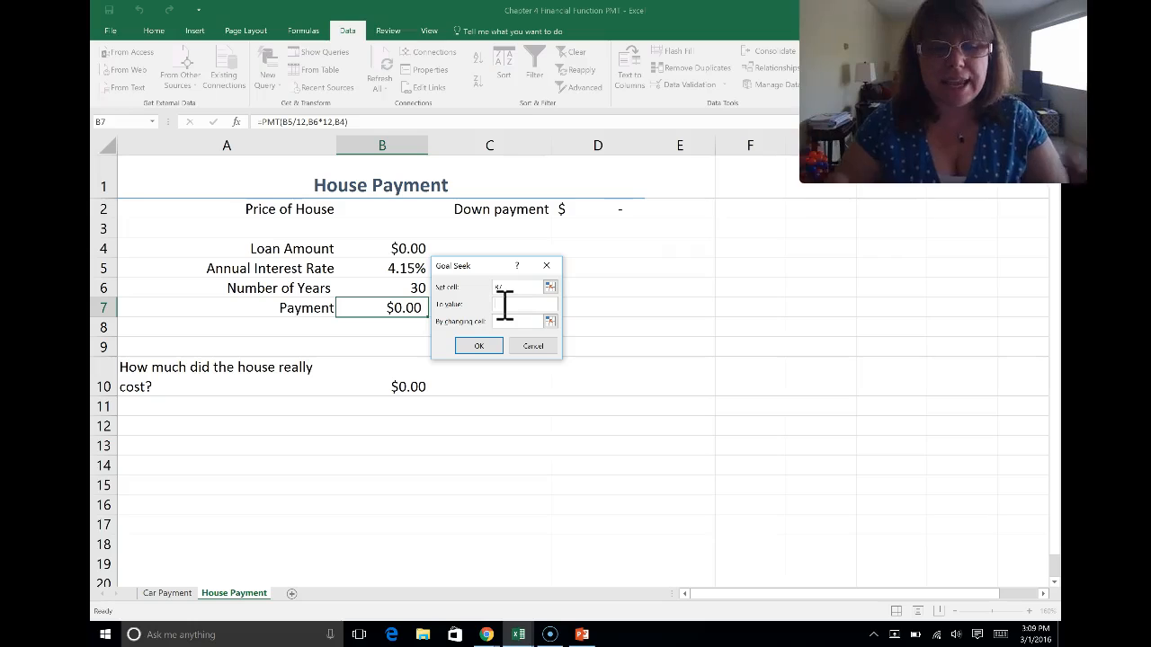
text(550)
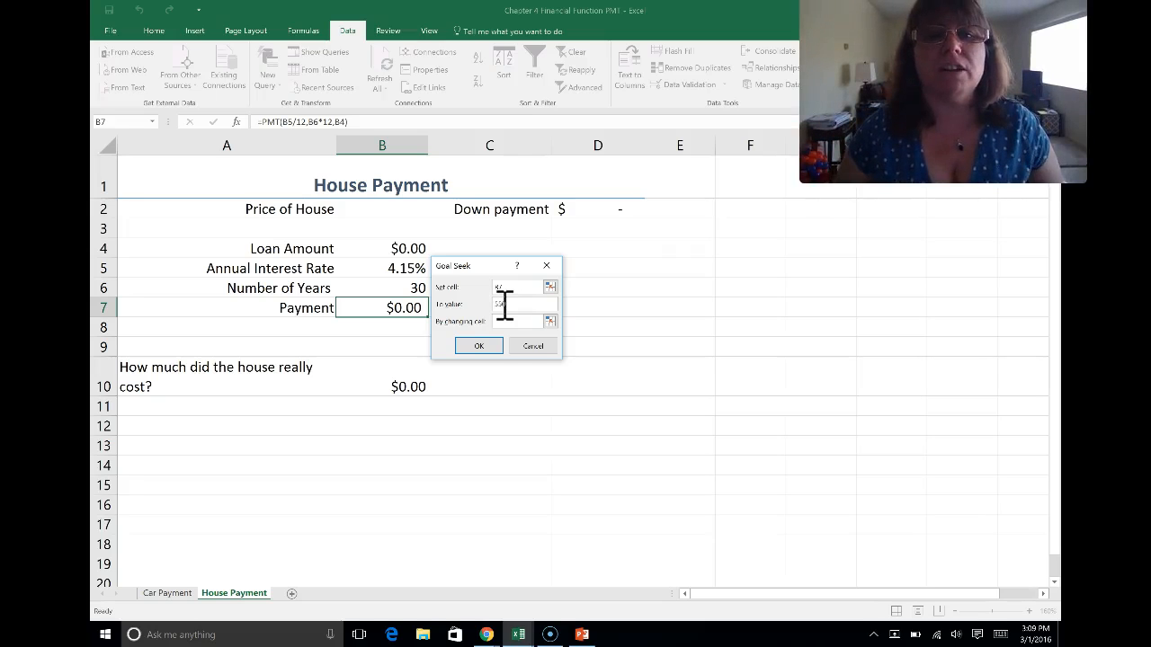
click(508, 322)
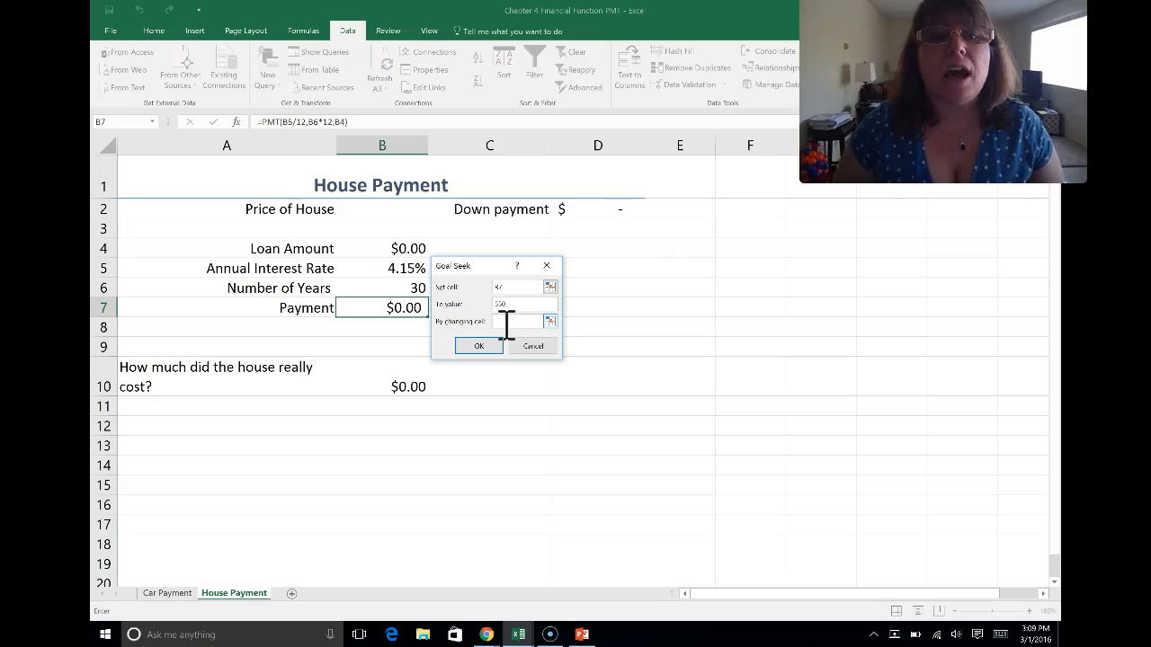
click(504, 322)
click(387, 209)
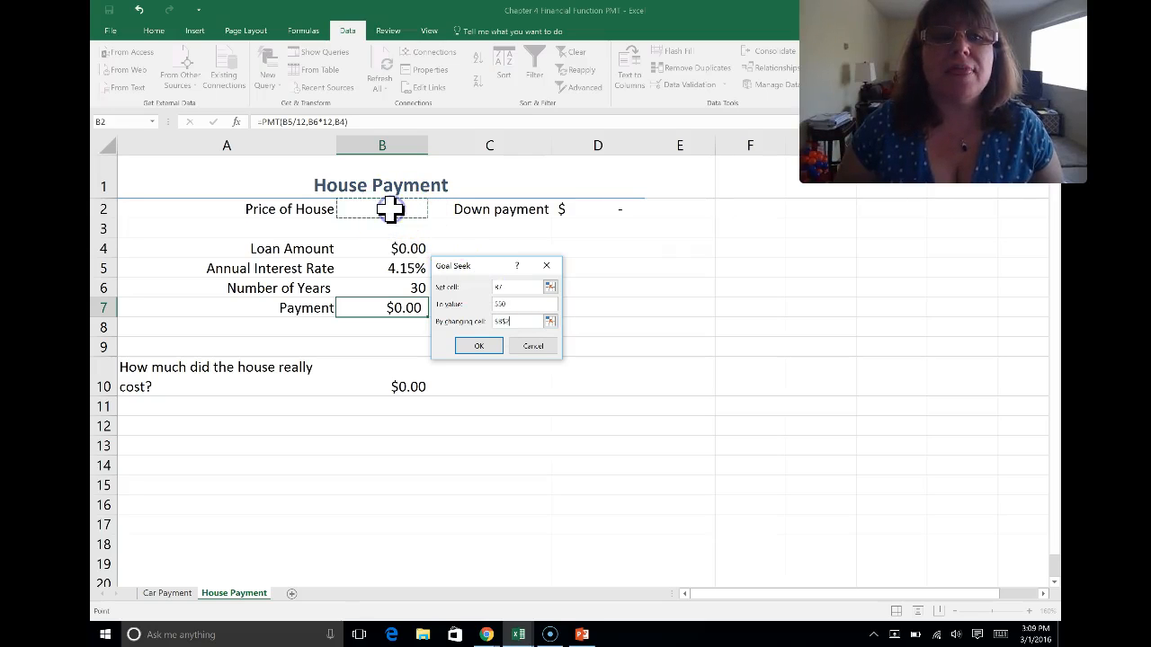
click(531, 344)
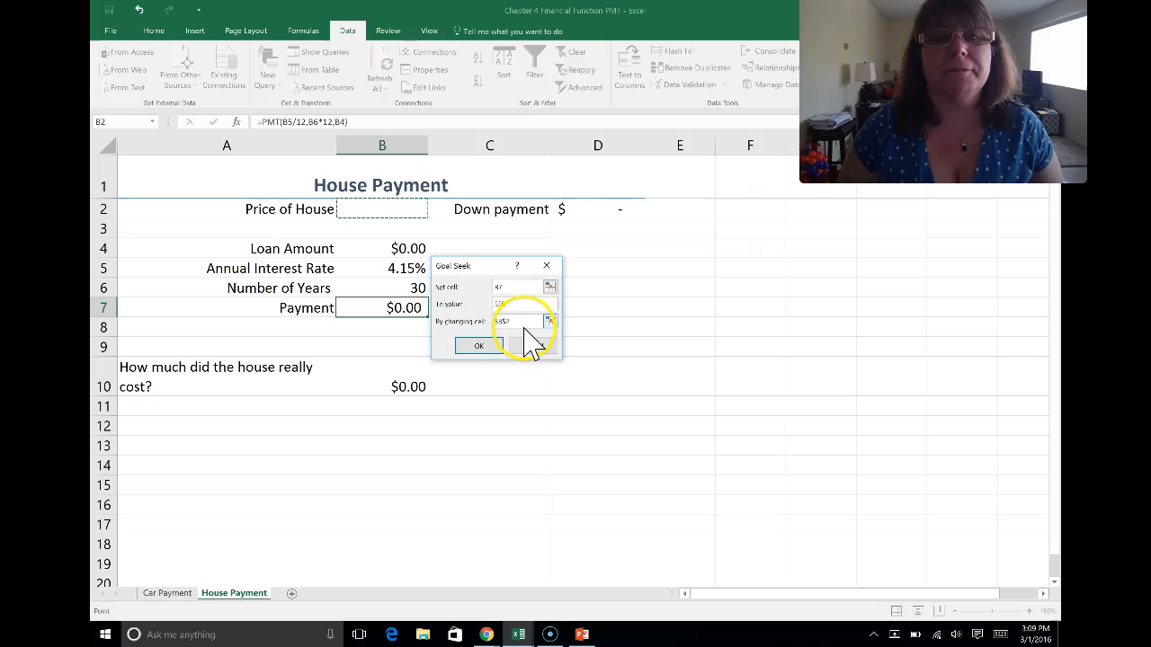
click(483, 346)
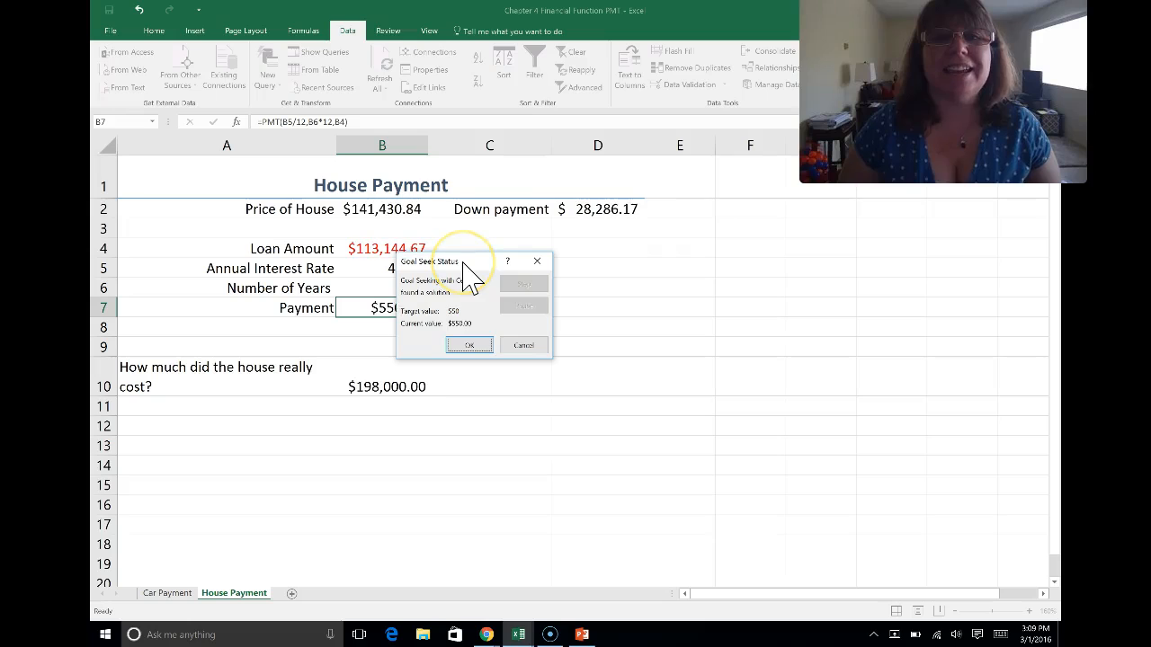
drag(468, 269, 553, 300)
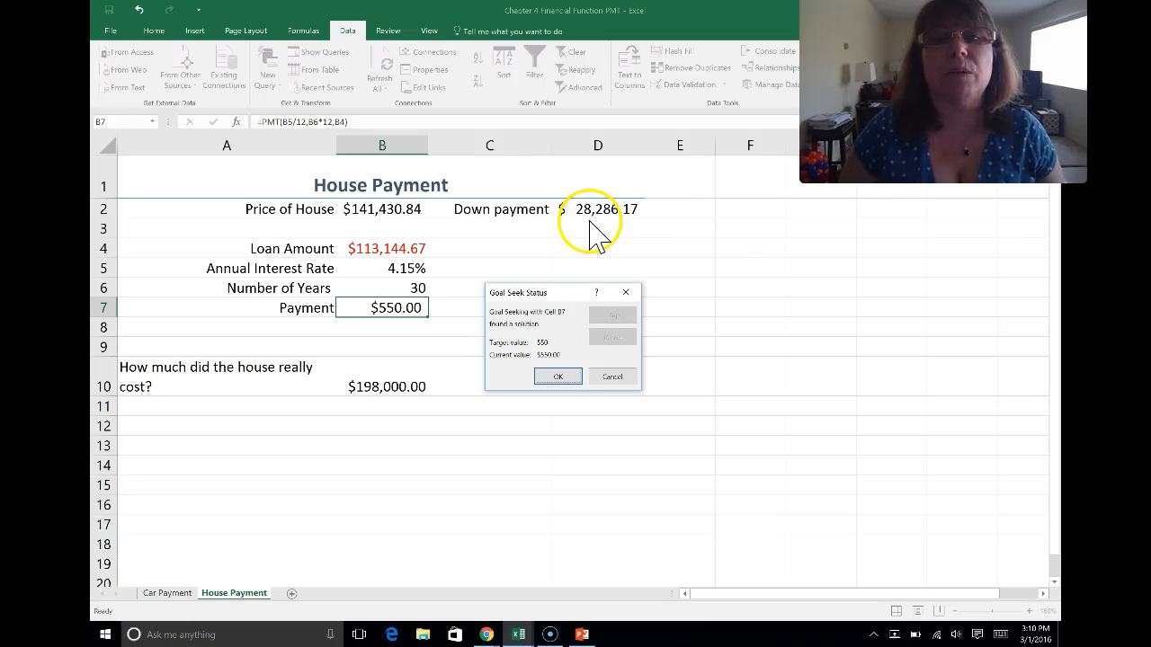
click(613, 377)
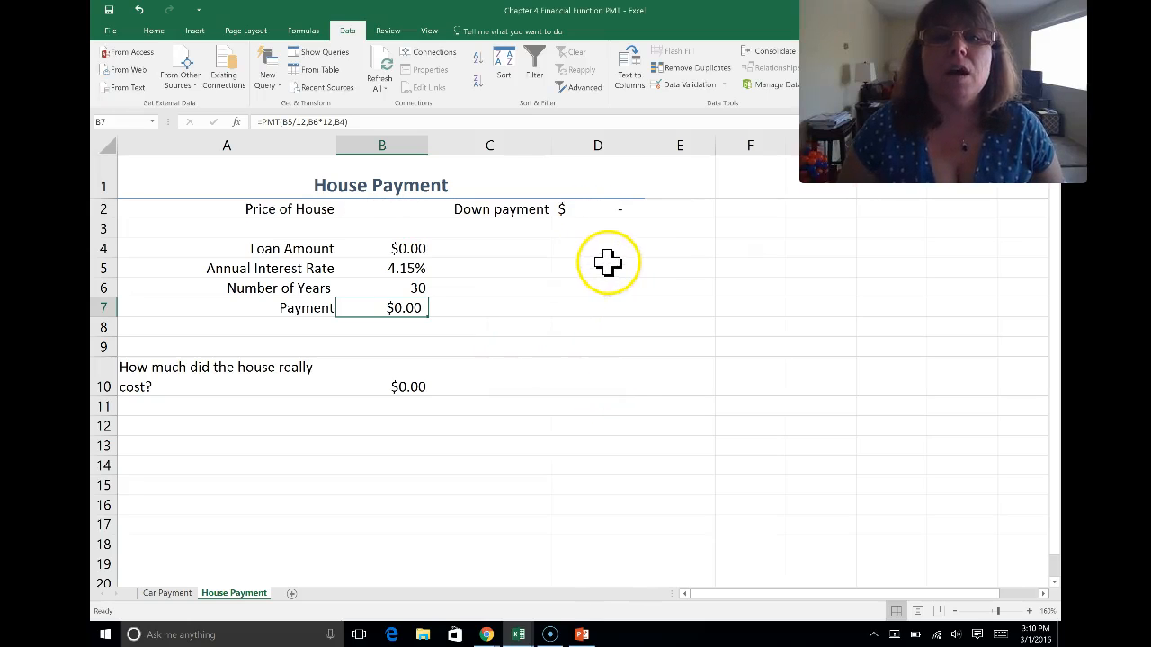
Change the down payment formula in D2 to 10% of the house price, =B2*0.1.
click(594, 210)
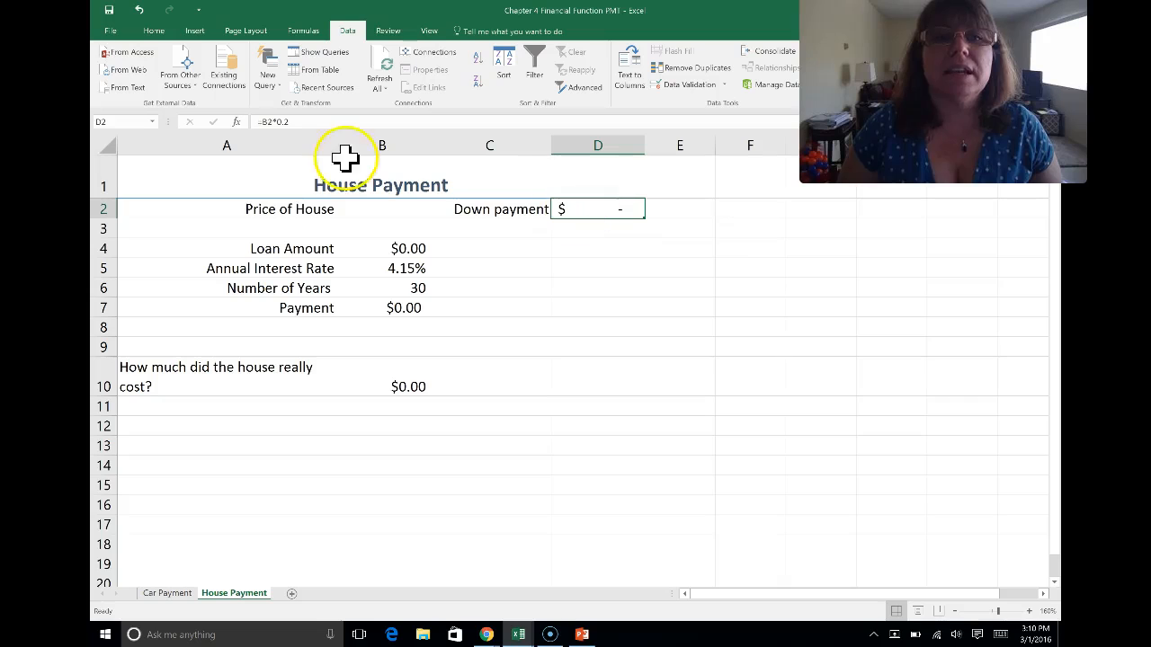
click(304, 124)
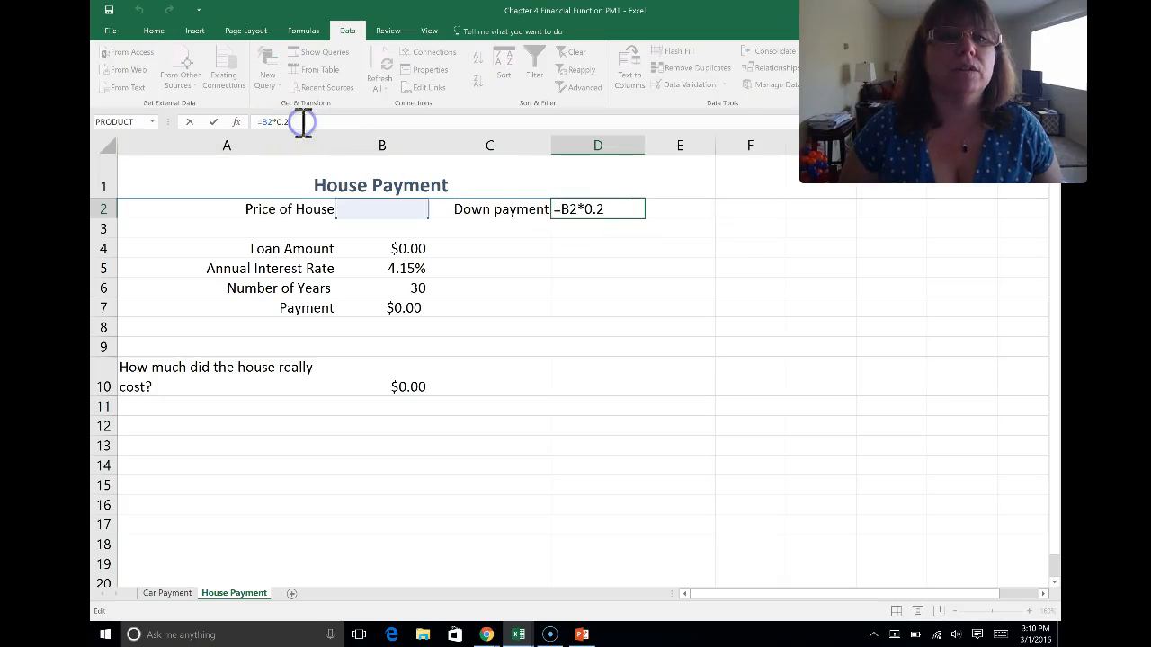
key(BackSpace)
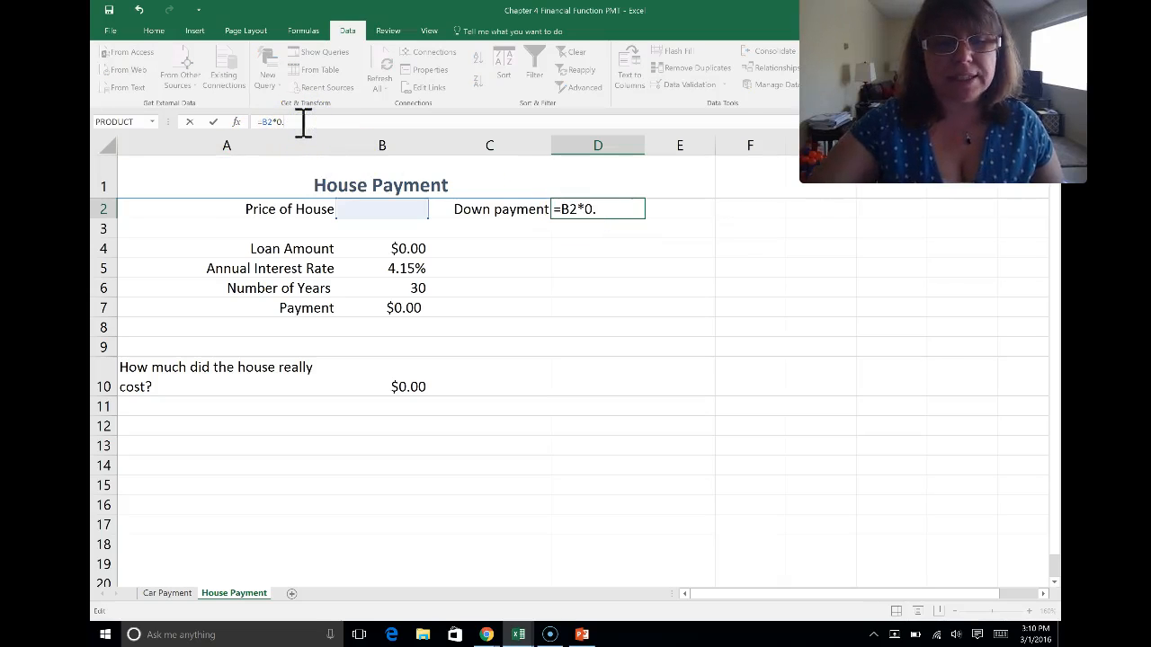
text(1)
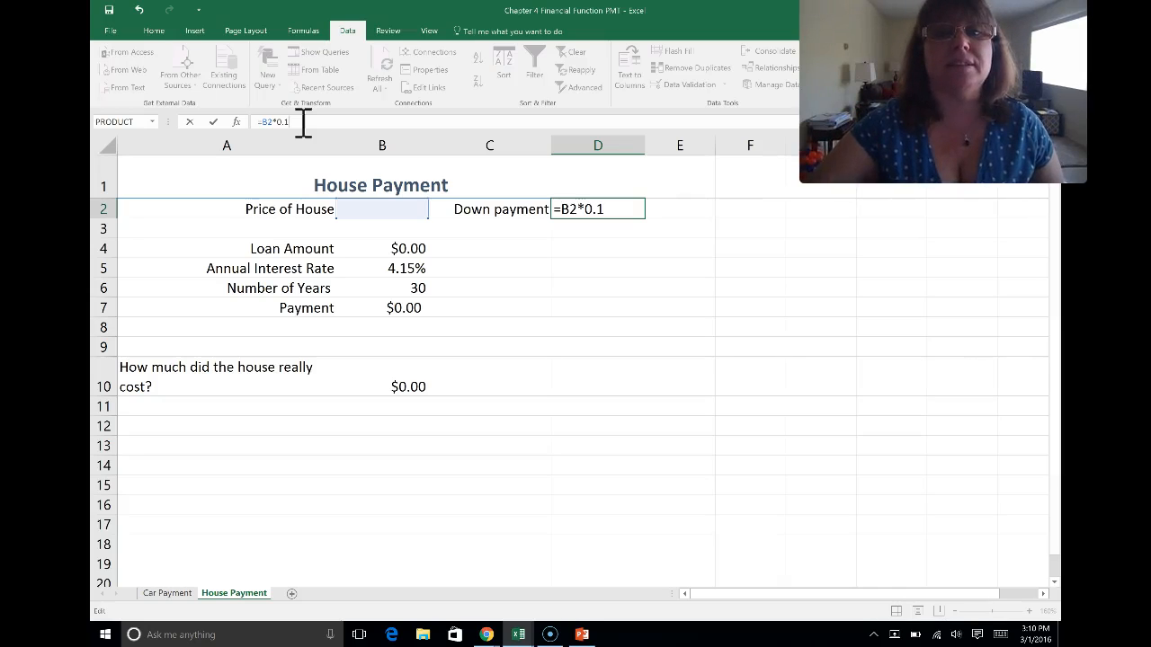
key(Return)
Run Goal Seek on payment cell B7 with a target of 550 by changing house price cell B2, and keep the solution.
click(381, 309)
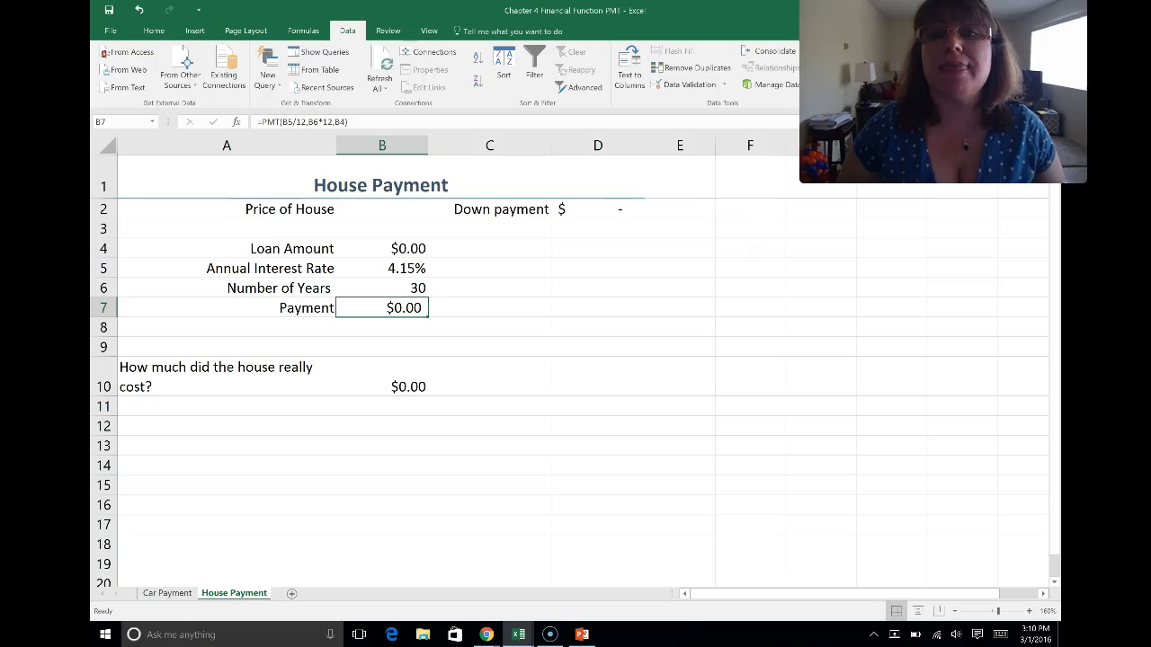
click(859, 119)
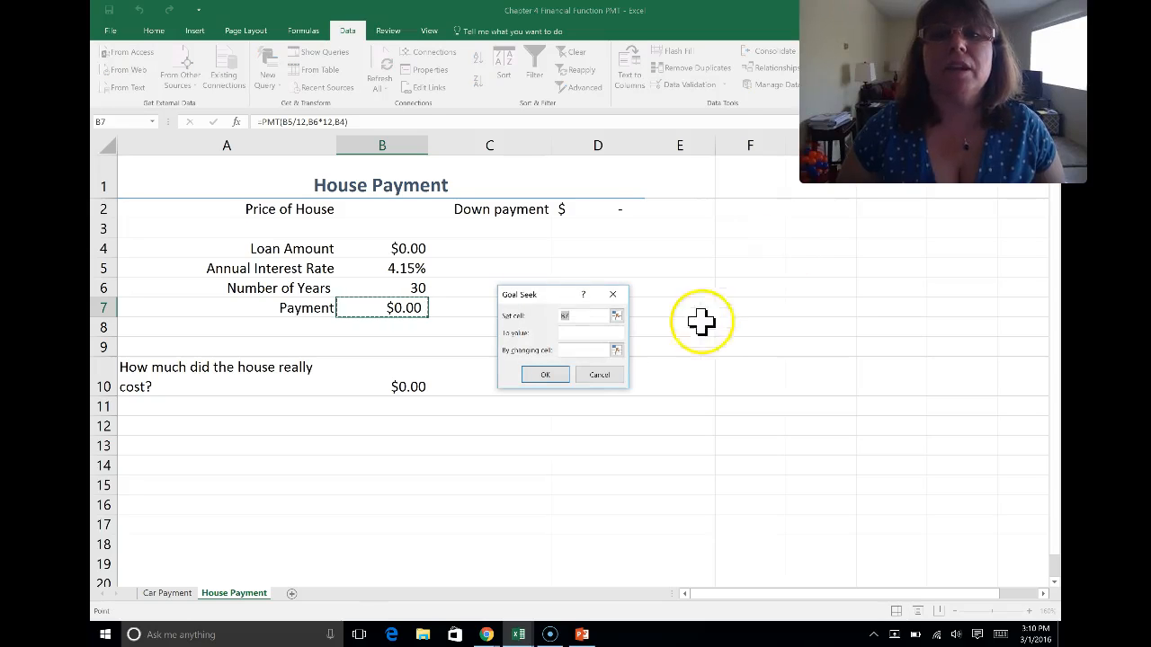
click(579, 331)
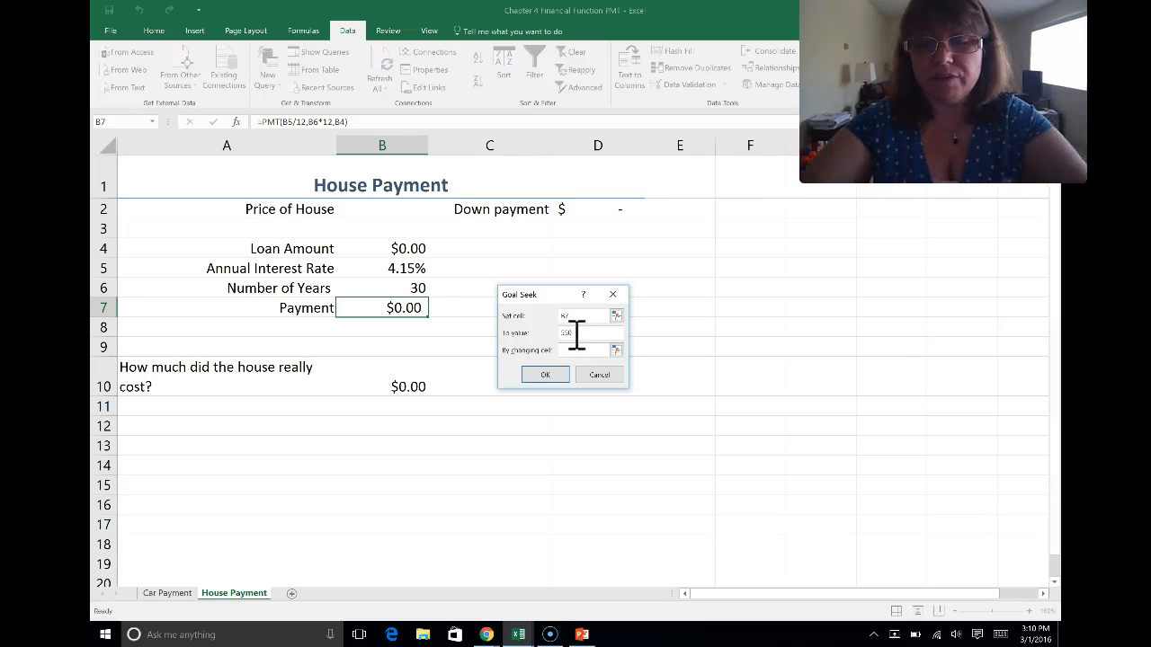
text(550)
click(583, 351)
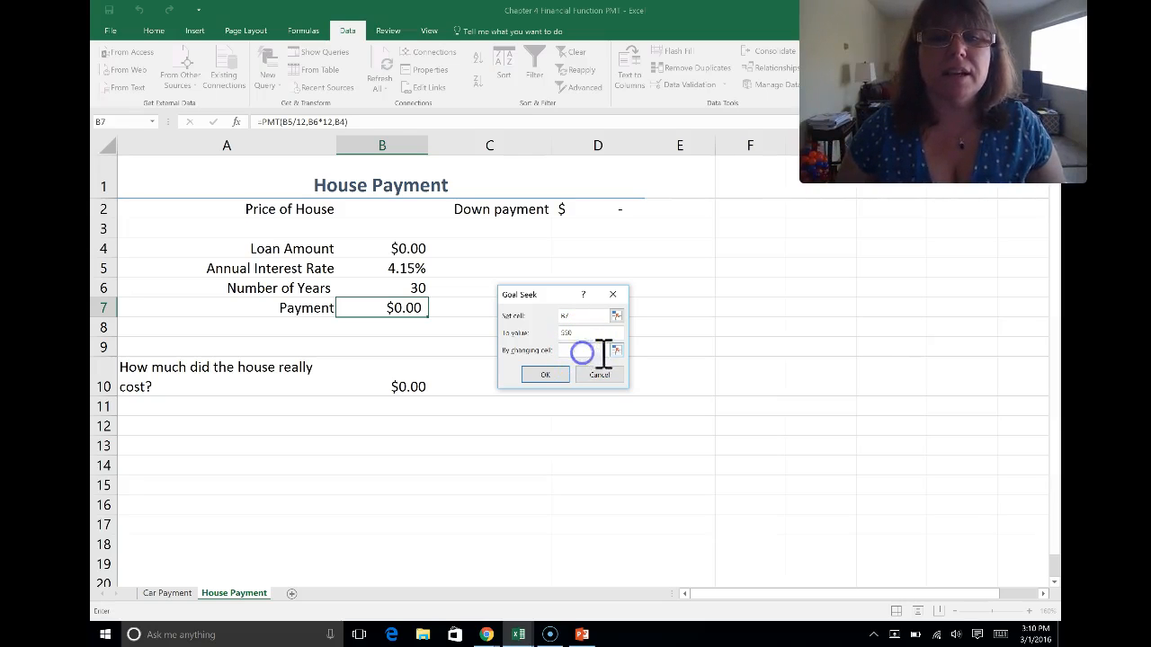
click(408, 214)
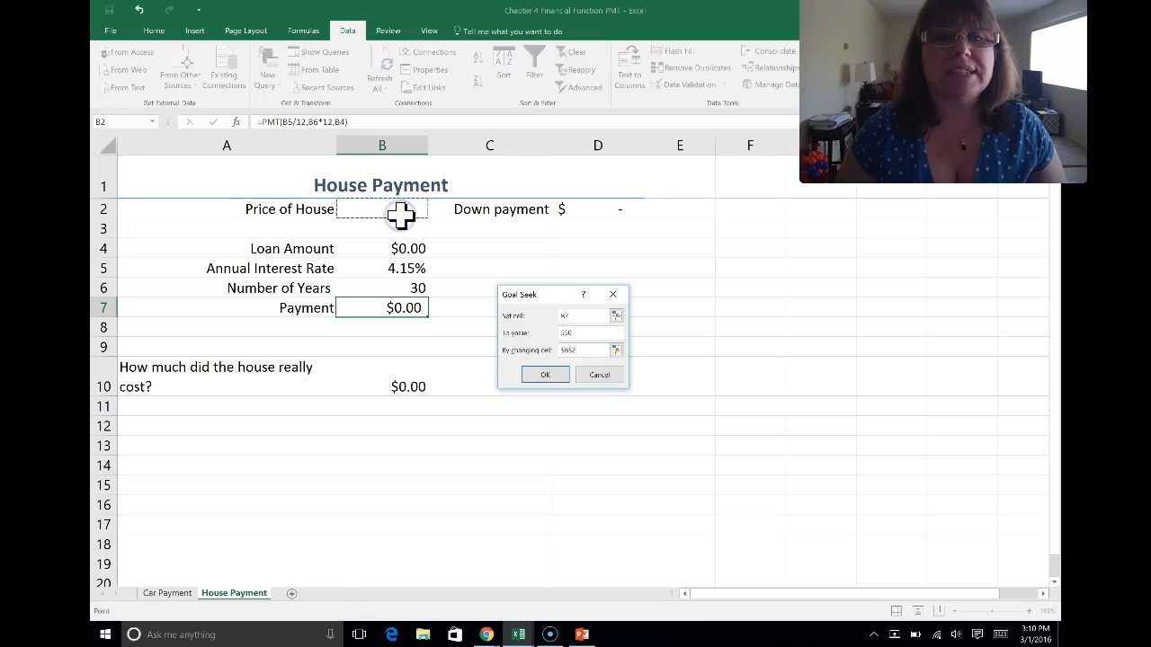
click(542, 377)
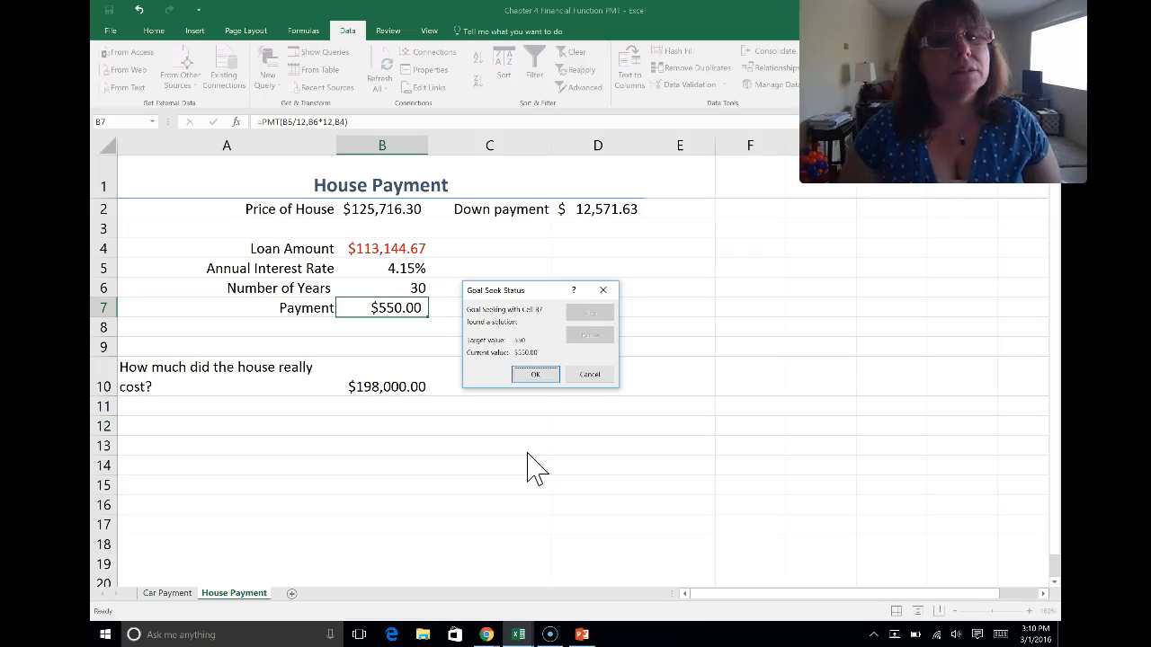
click(536, 376)
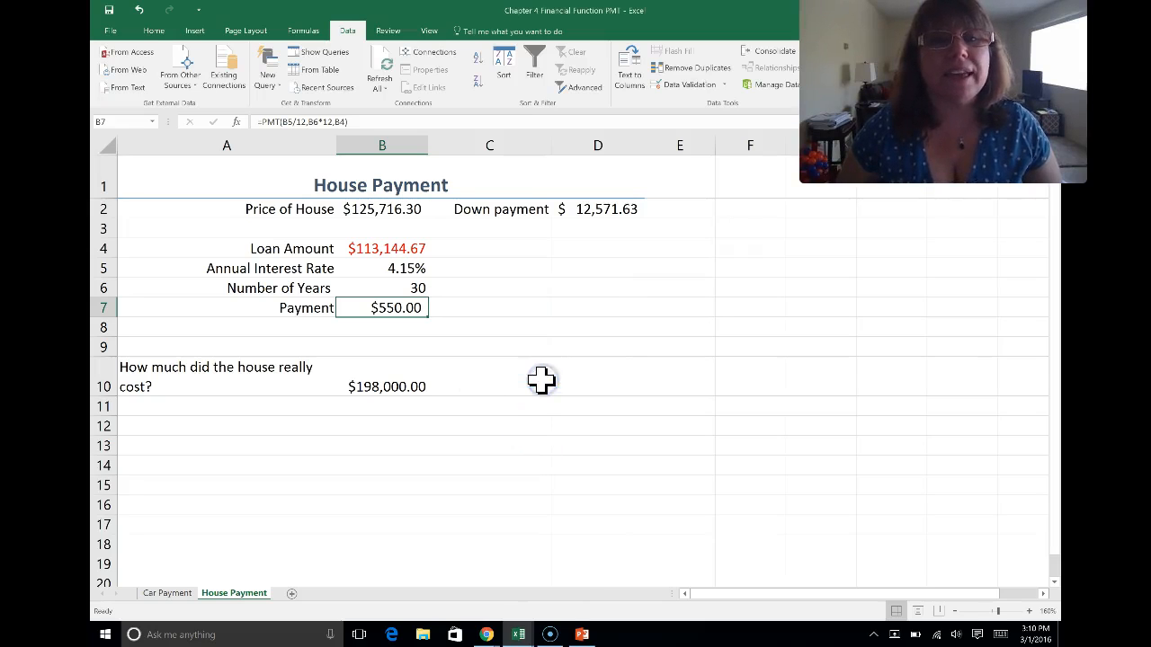
Examine the house price in B2, down payment in D2, loan amount in B4, payment in B7 and total house cost in B10.
click(381, 207)
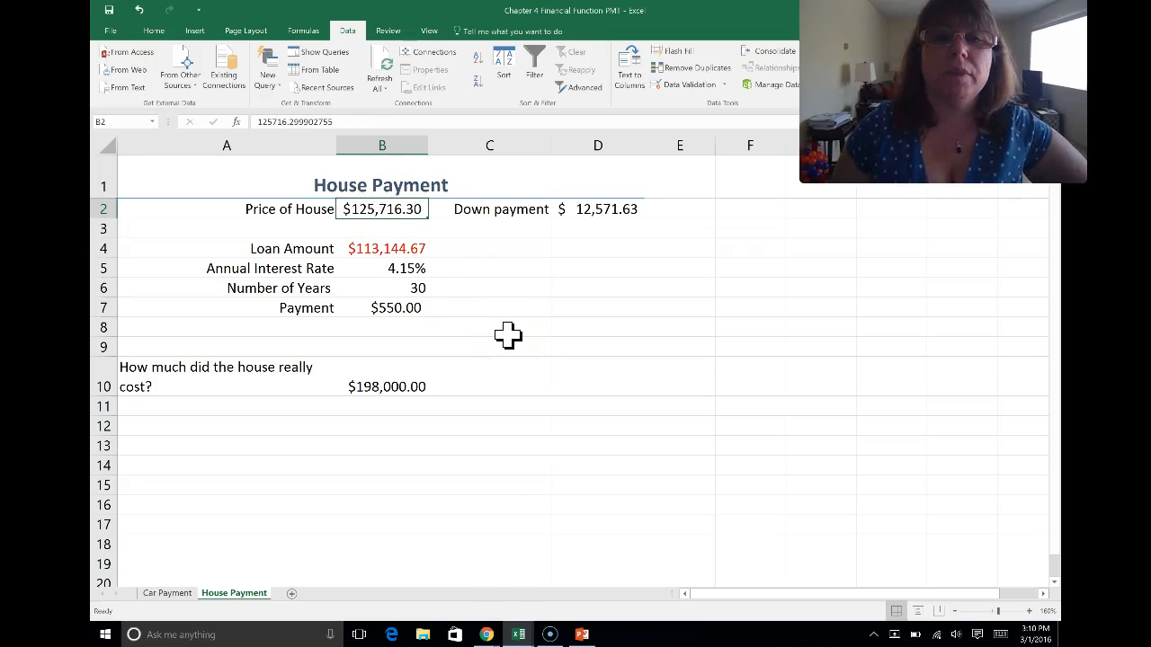
click(581, 230)
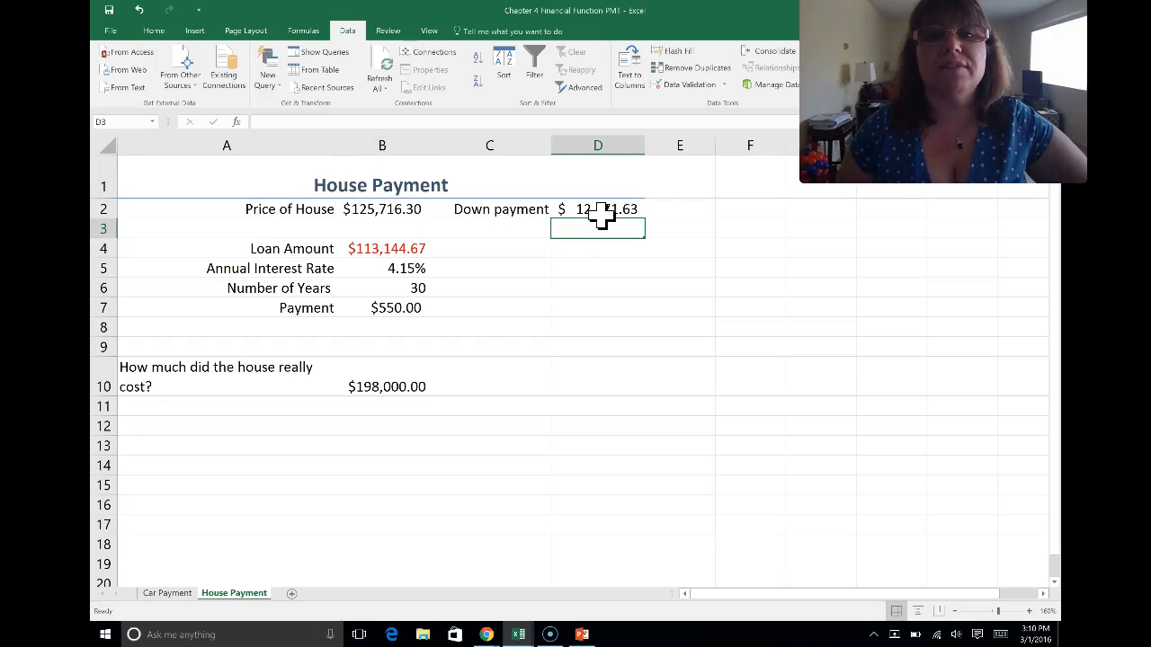
click(597, 216)
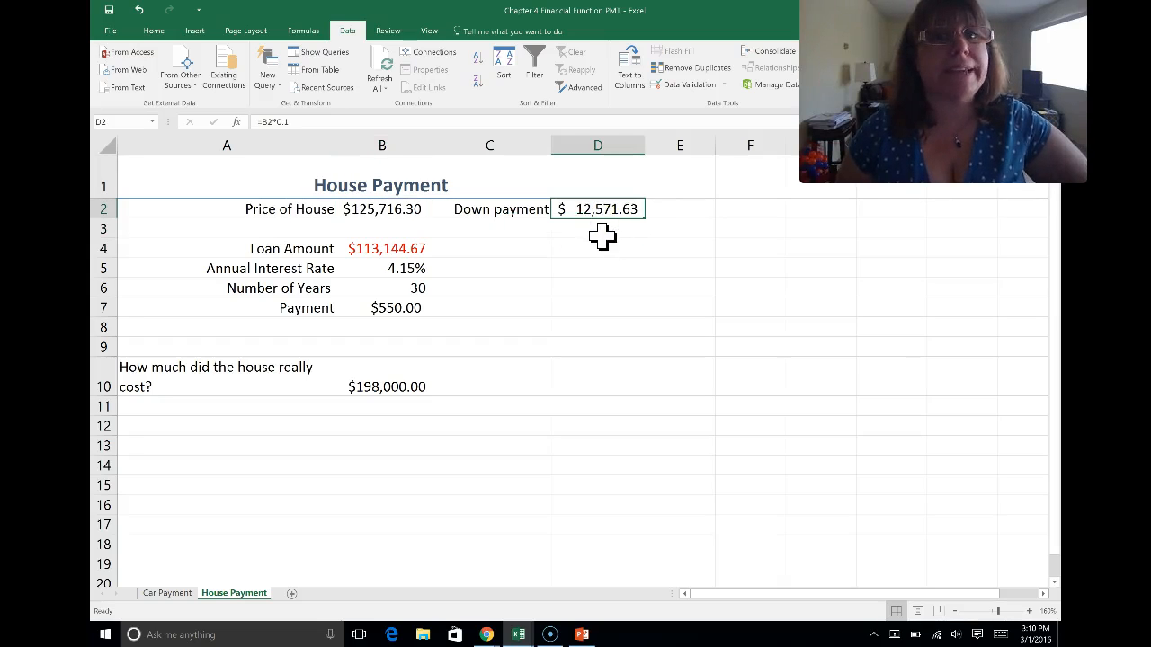
click(395, 251)
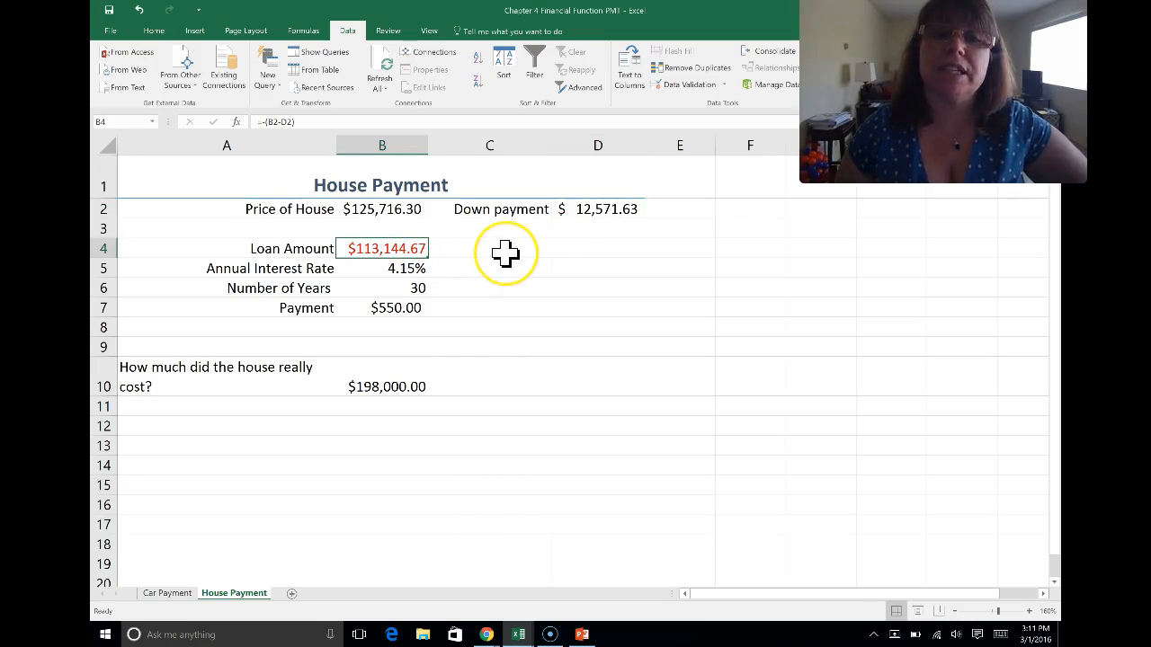
click(409, 309)
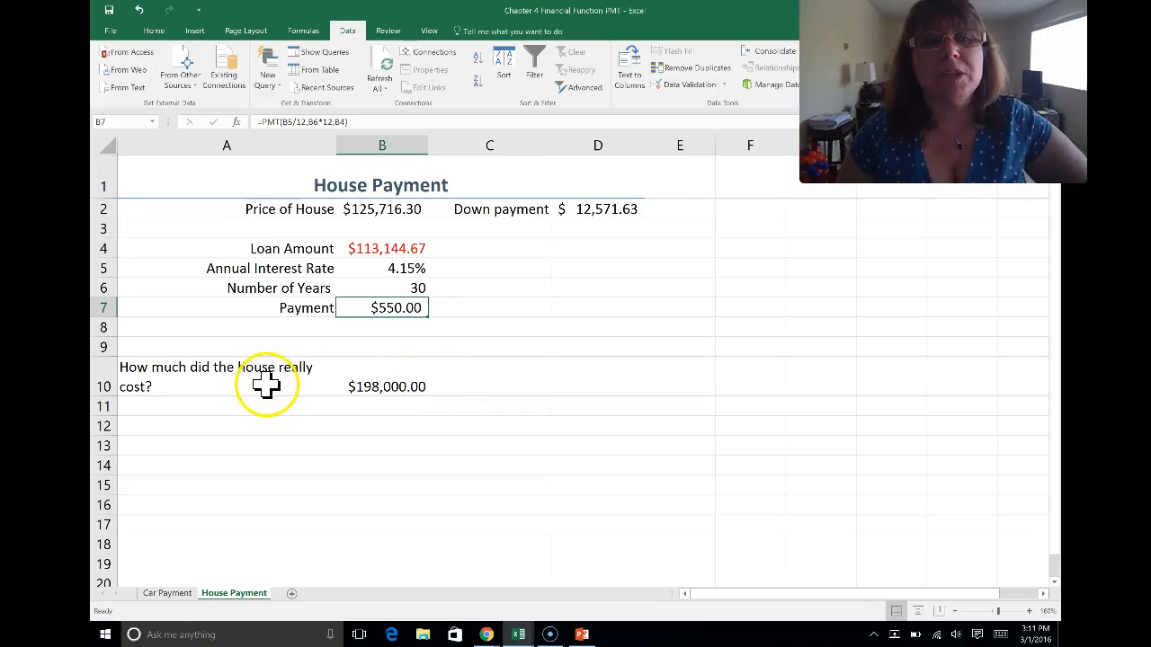
click(376, 379)
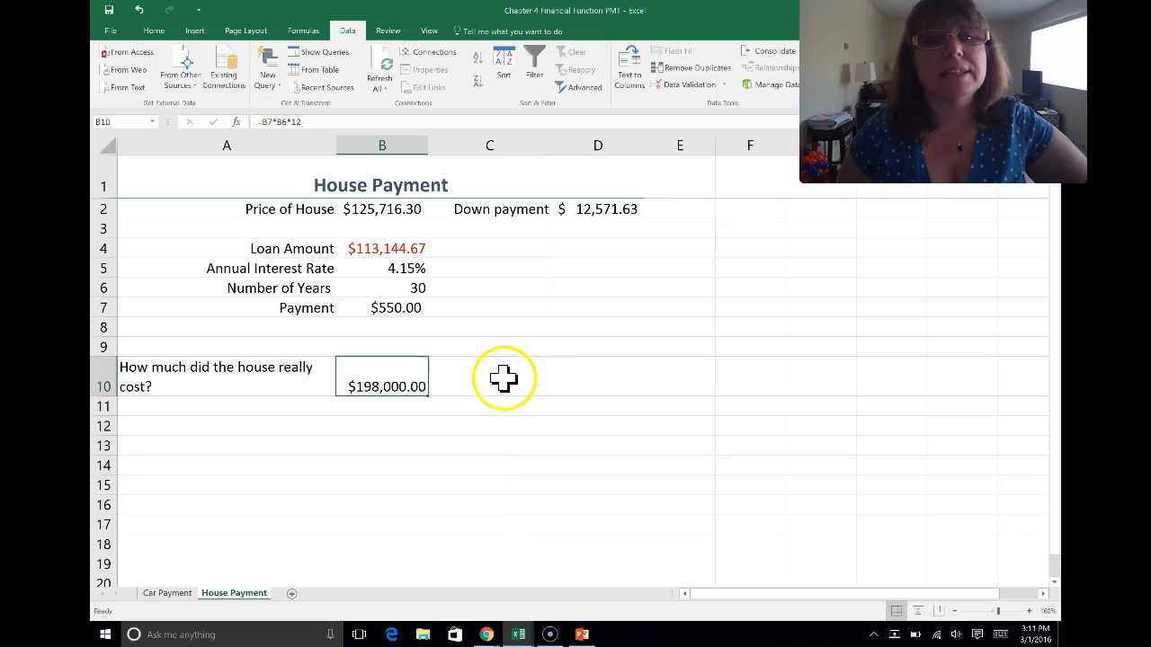
Enter the label Interest in cell A11, below the total house cost question.
click(401, 410)
click(257, 405)
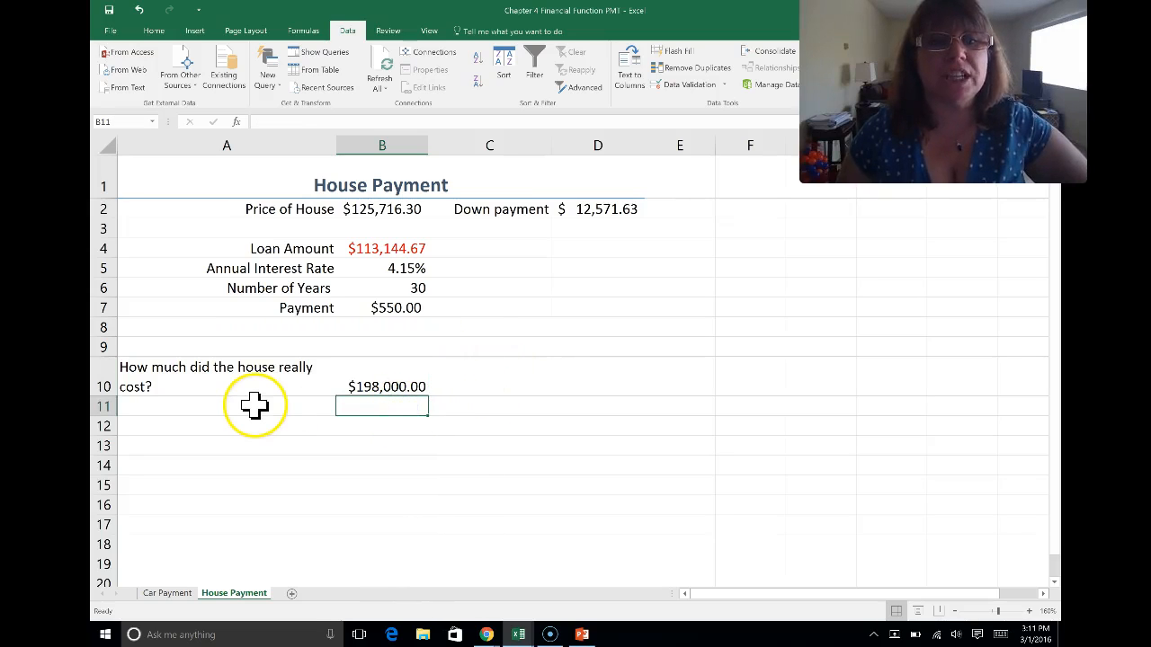
text(iNTERES)
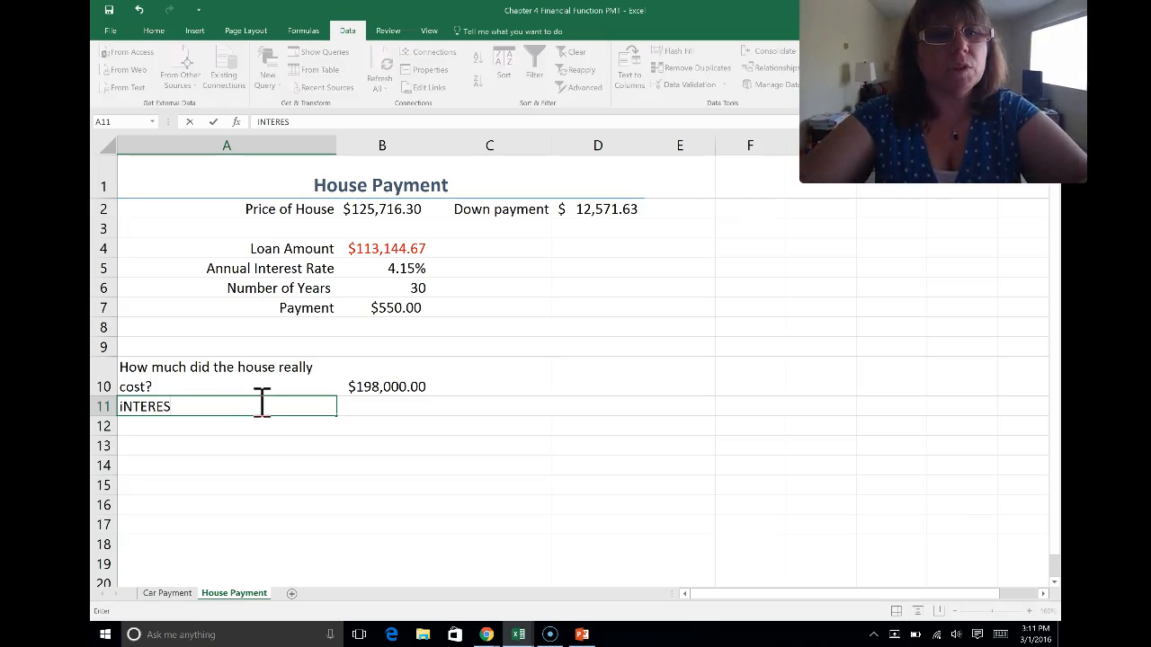
text(T)
key(Return)
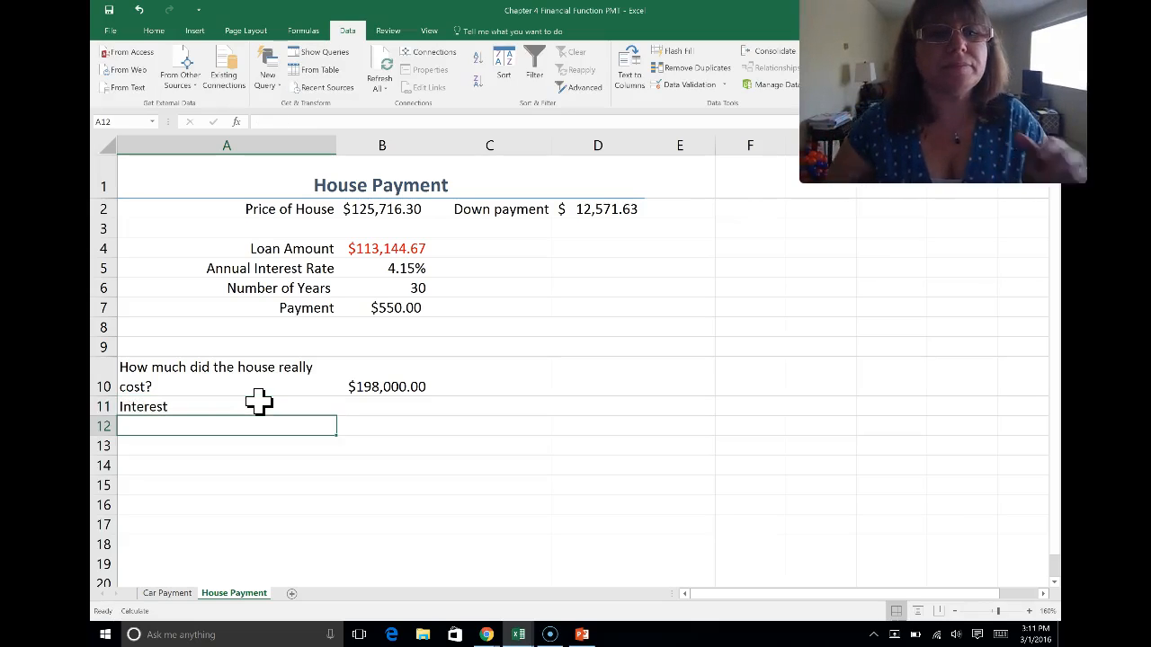
Calculate the interest in B11 by adding the total cost and the negative loan amount with the formula =B10+B4.
click(365, 401)
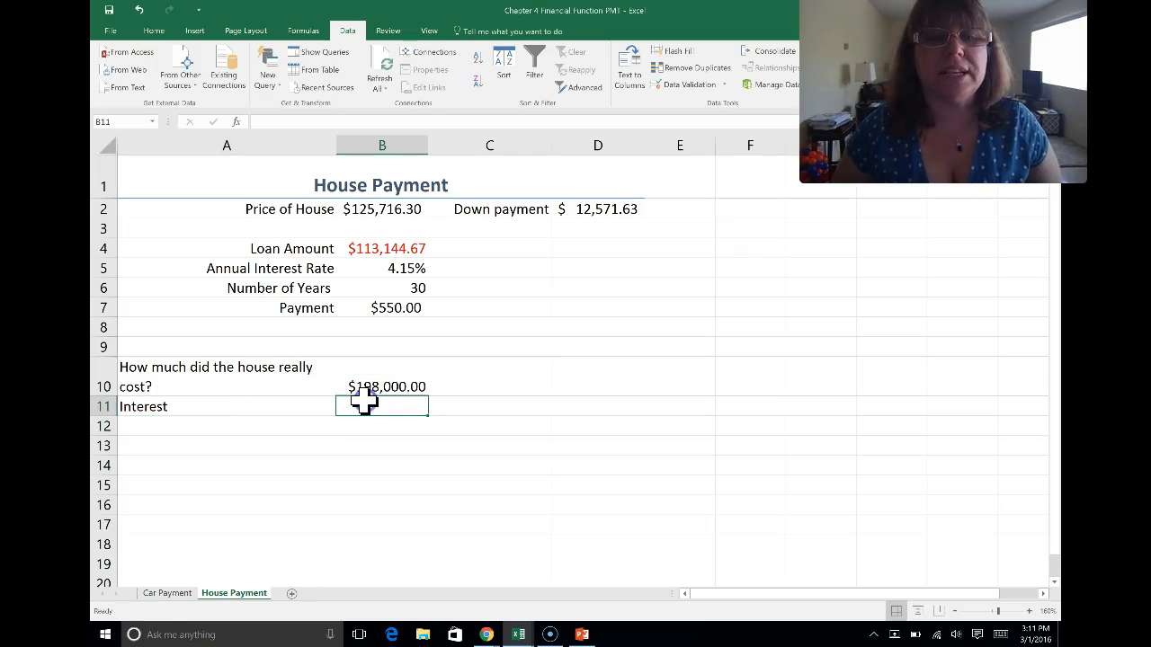
text(=)
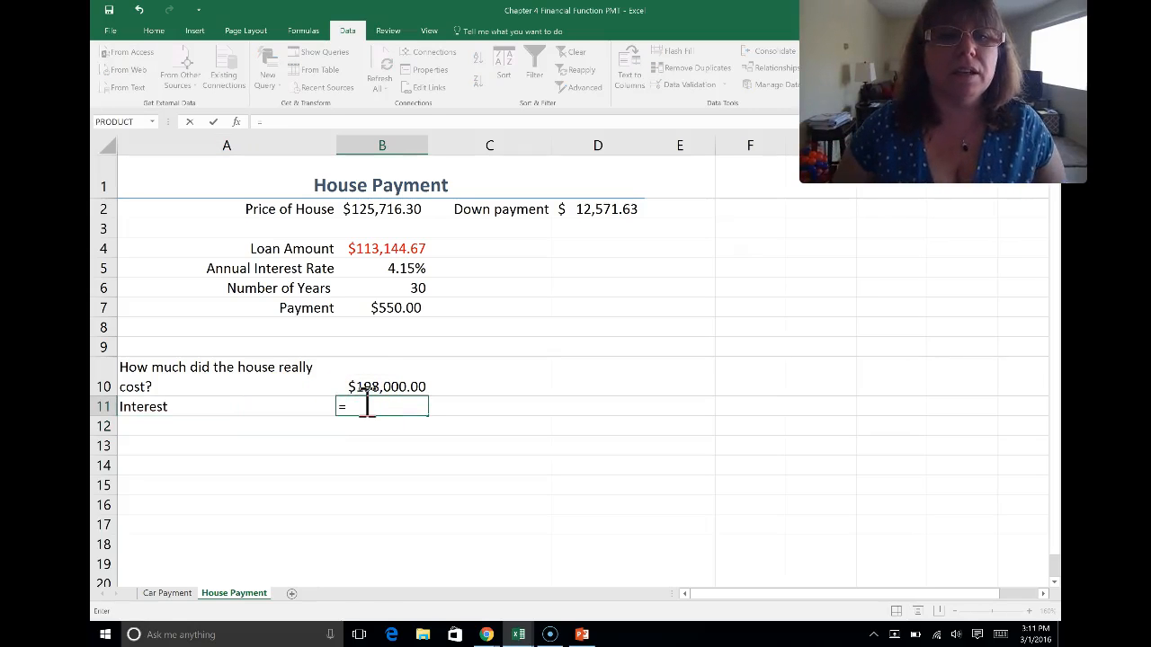
click(371, 379)
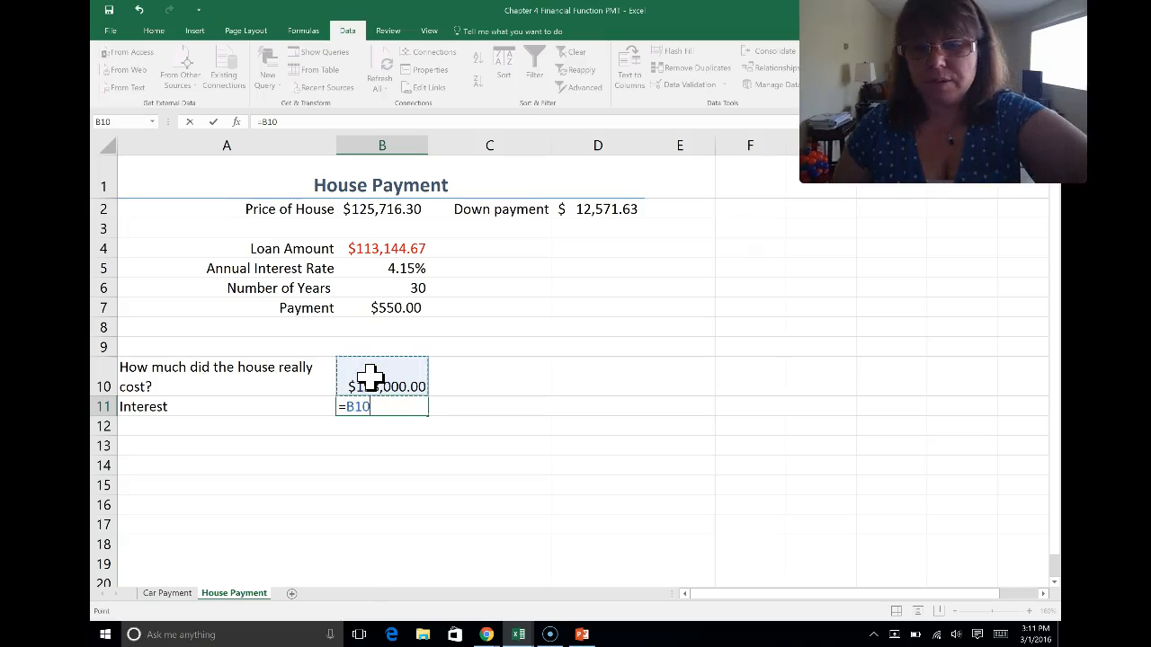
text(+)
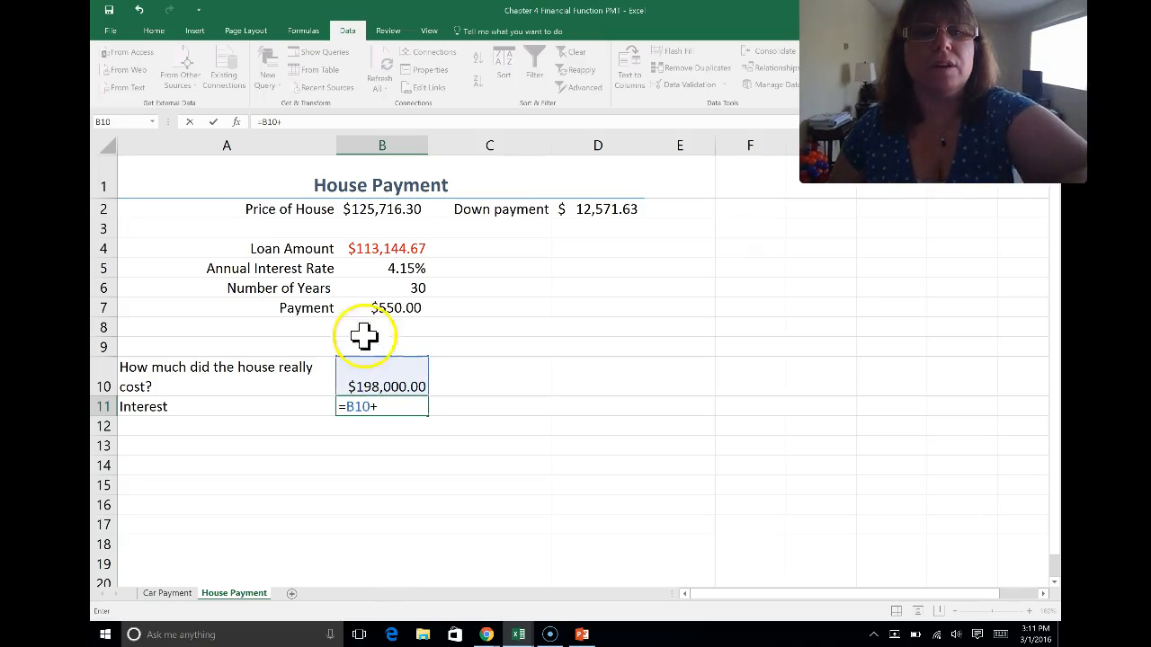
click(374, 249)
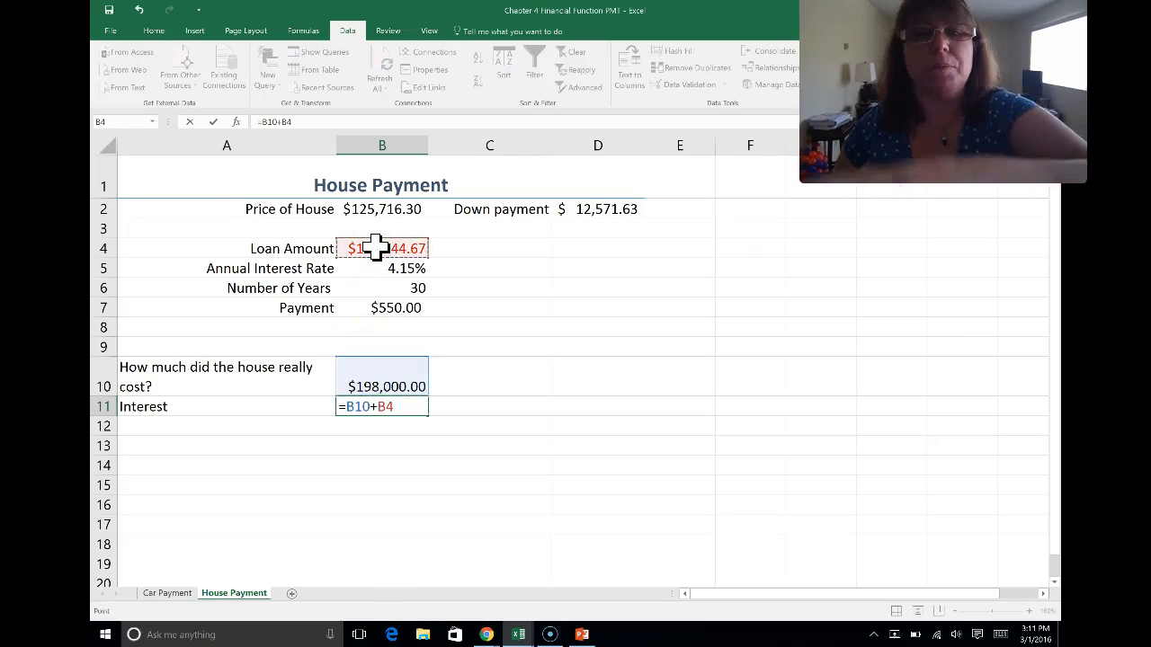
key(Return)
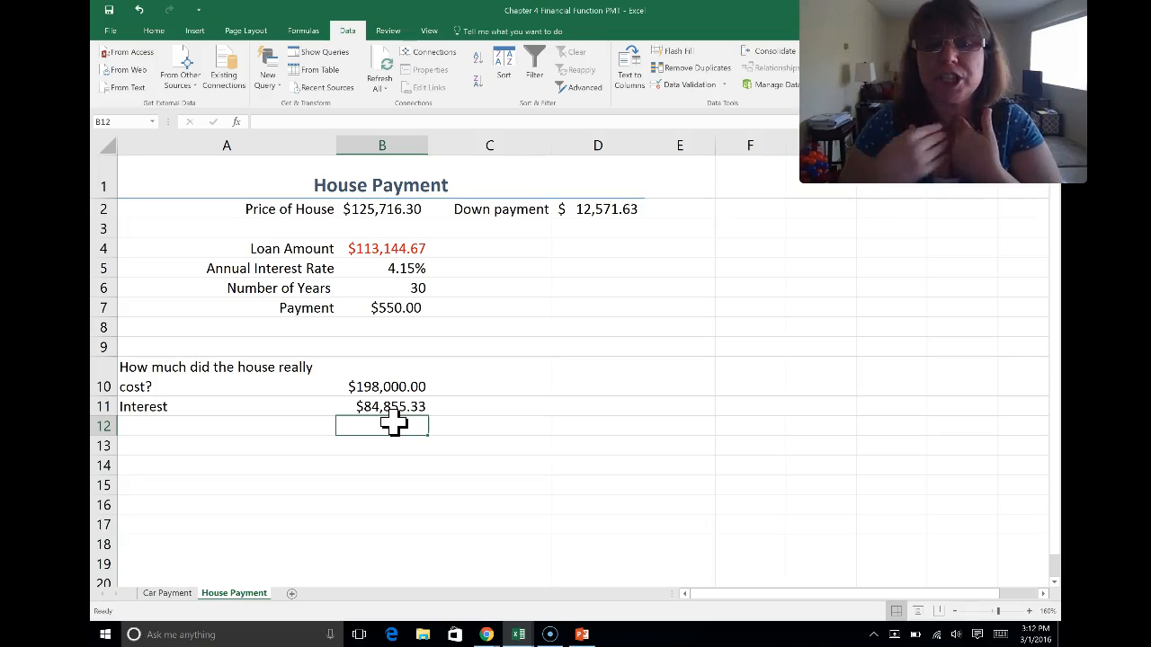
Switch to the credit-card-payment-calculator workbook and examine the first payment formula in B21 of the payment schedule.
click(520, 627)
click(569, 610)
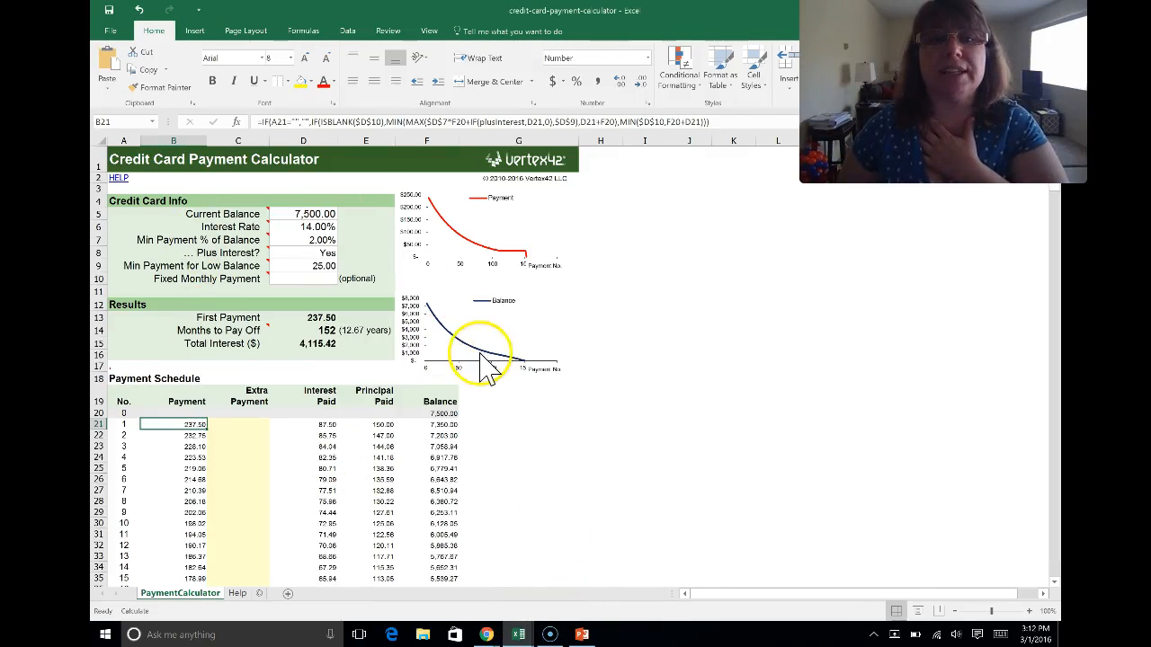
drag(265, 121, 750, 124)
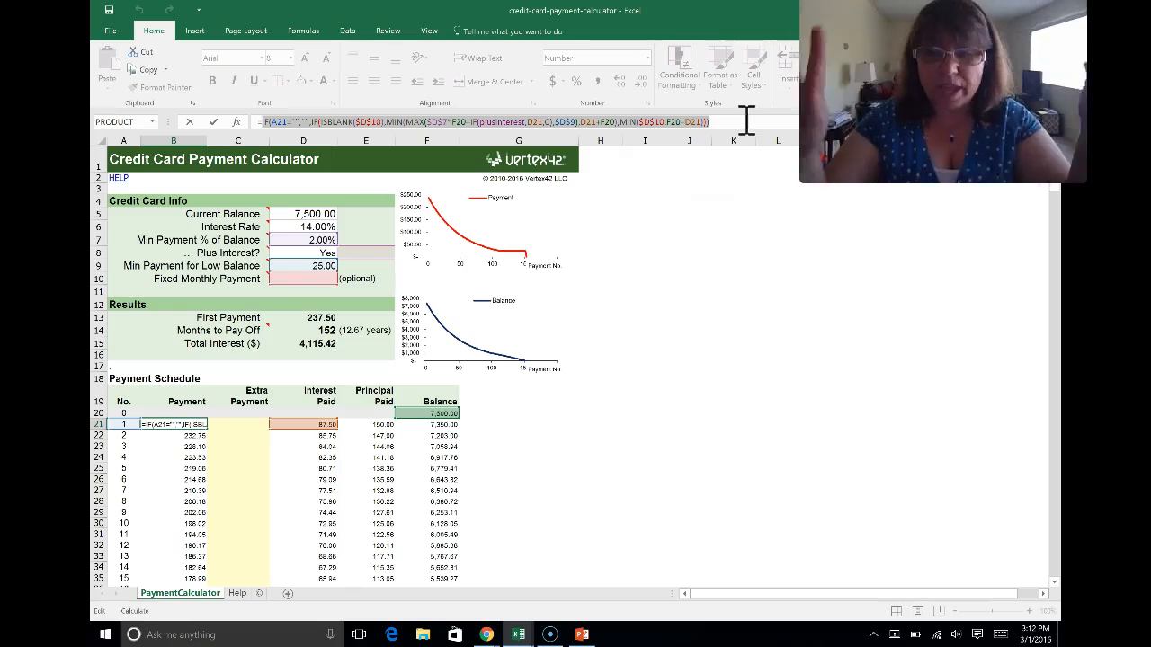
key(Return)
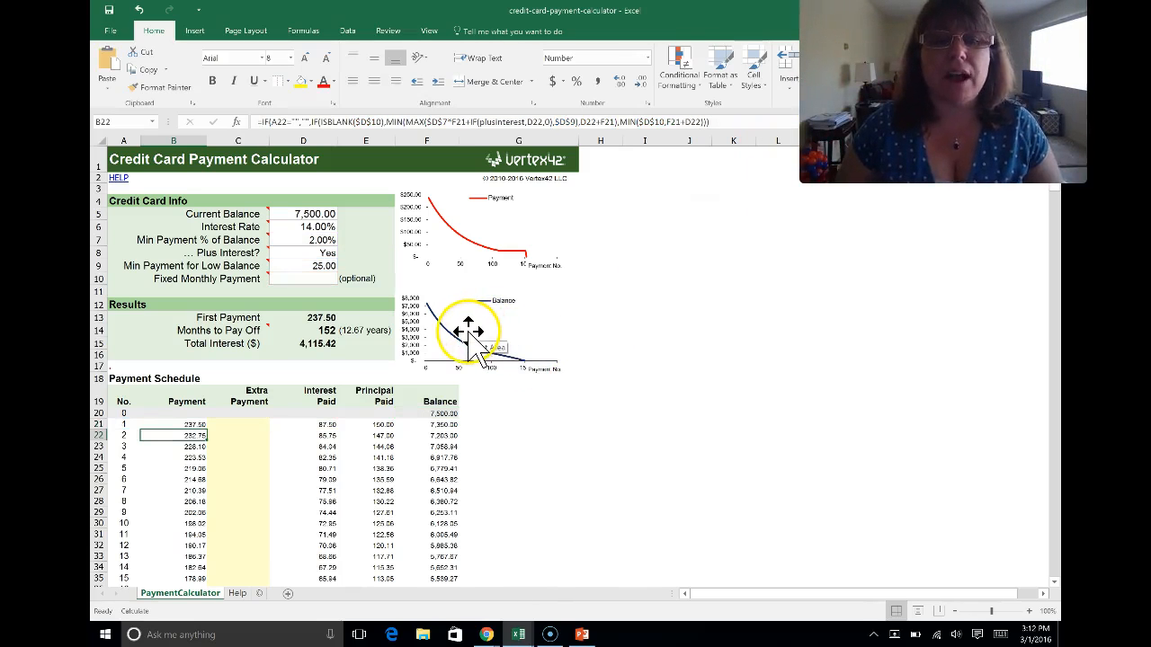
Set the credit card's current balance in D5 to 2500 and its interest rate in D6 to 18%.
click(314, 216)
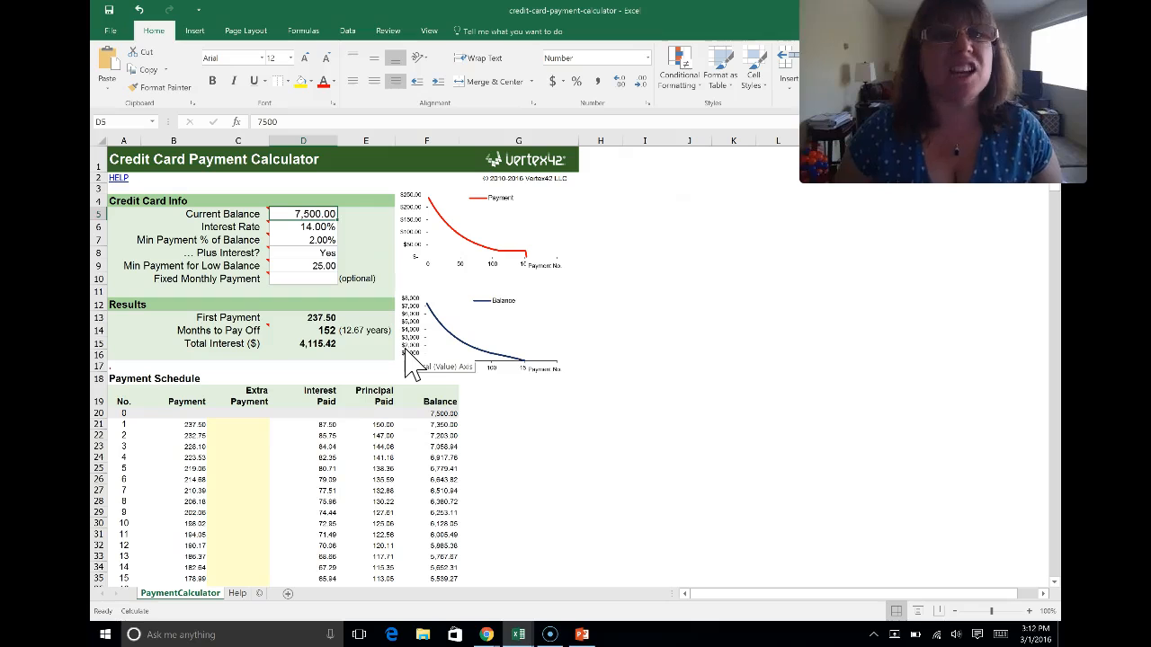
text(25)
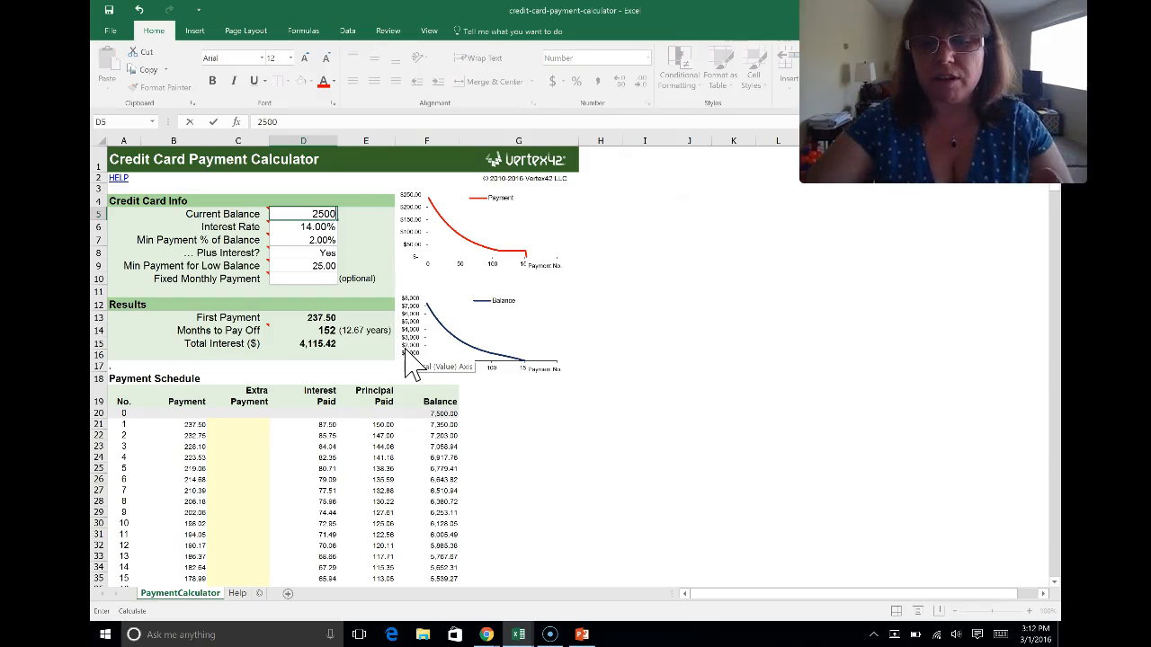
key(Return)
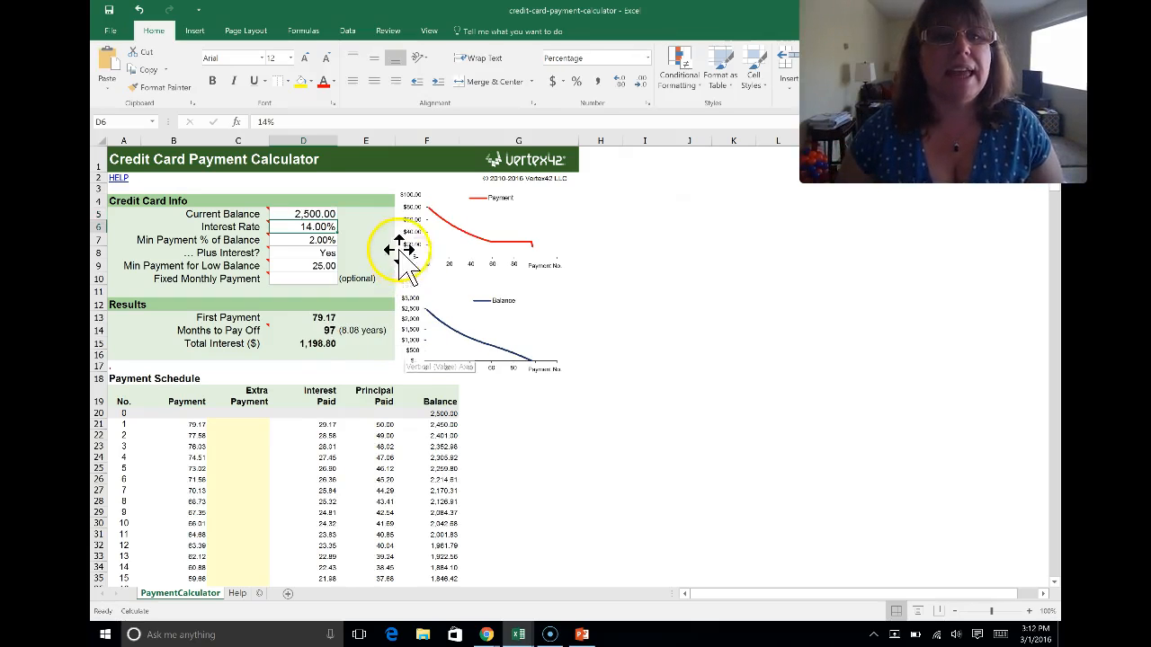
double_click(266, 121)
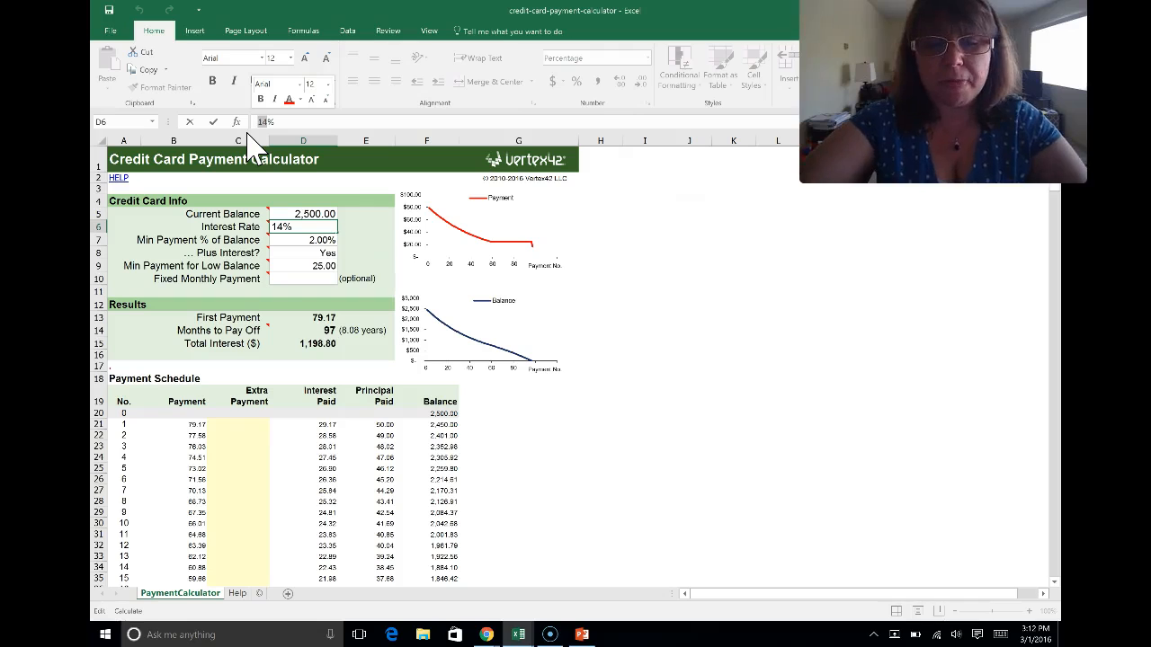
text(18)
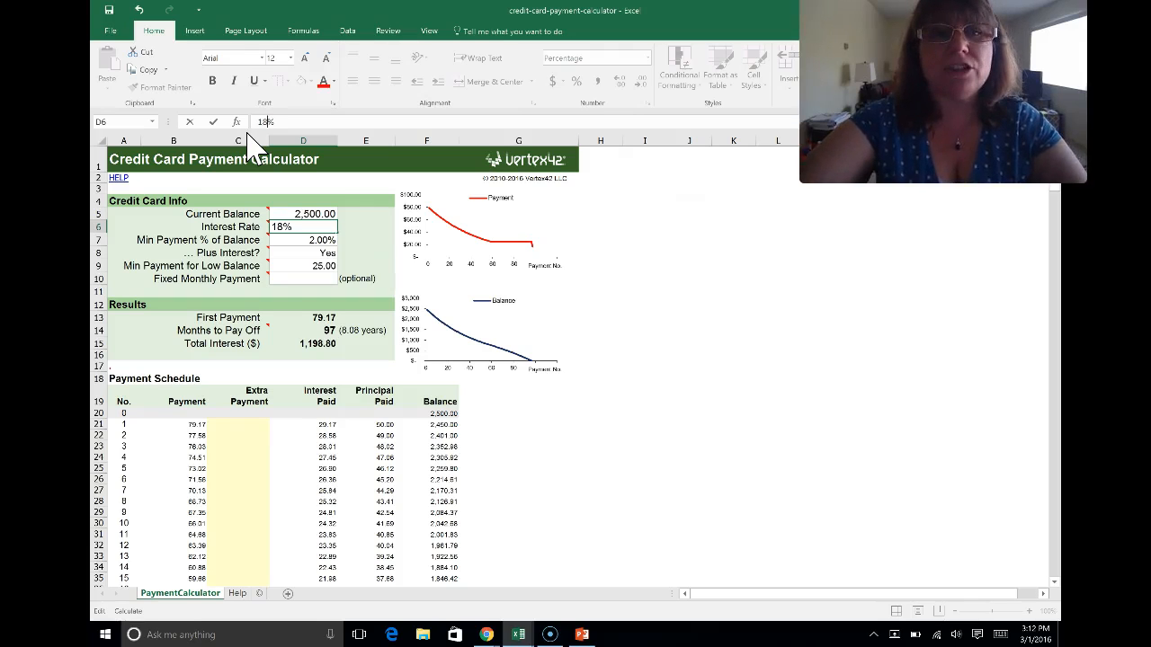
key(Return)
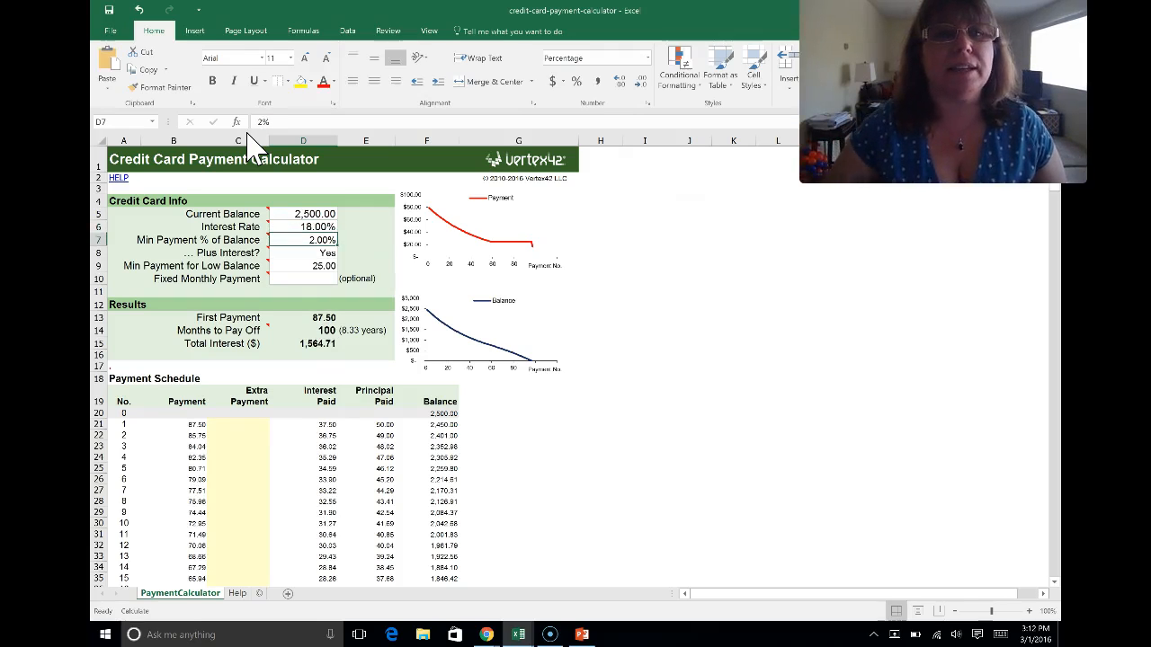
Examine the minimum payment percentage in D7, the low-balance minimum payment in D9, and the first payment result in D13.
click(322, 241)
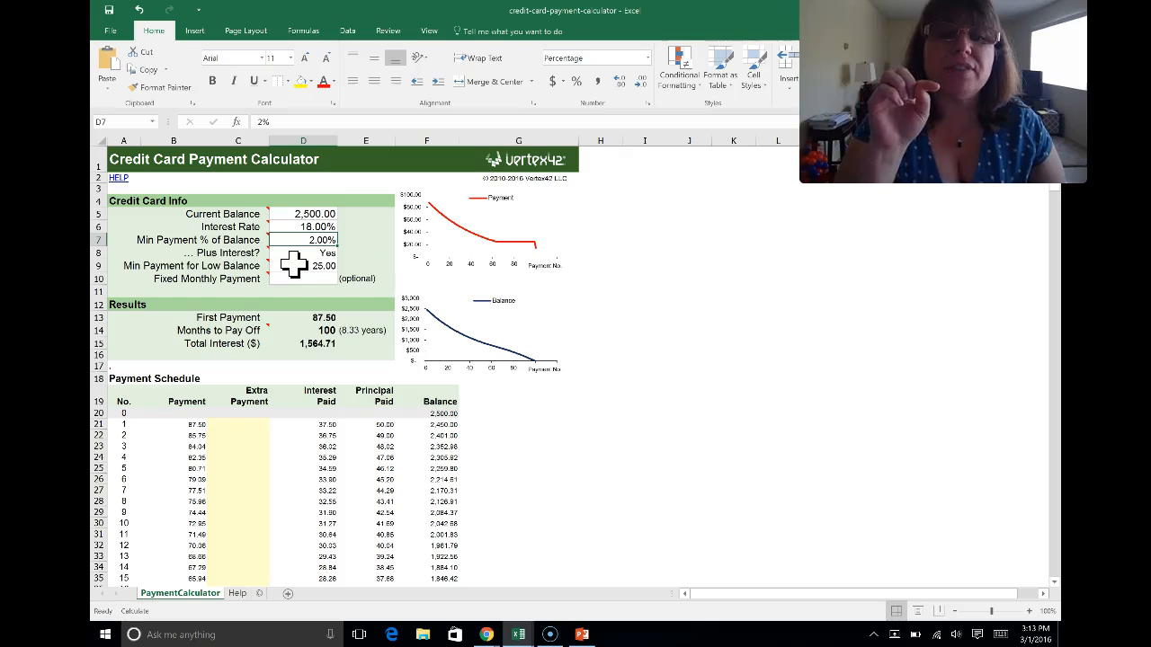
click(293, 262)
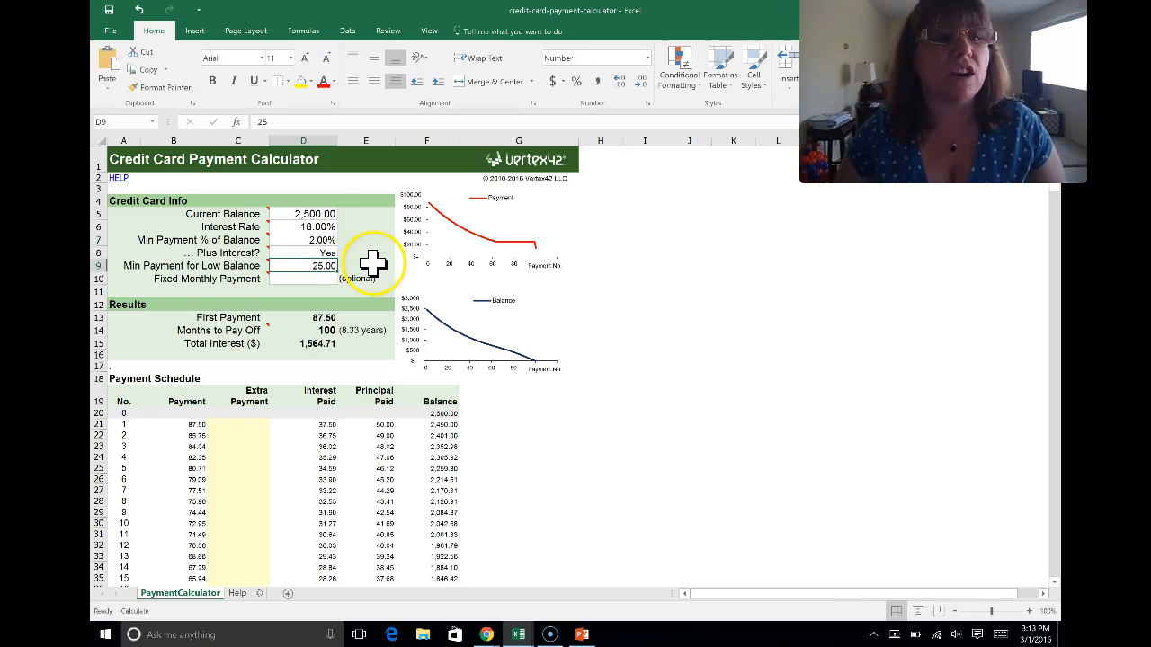
click(372, 263)
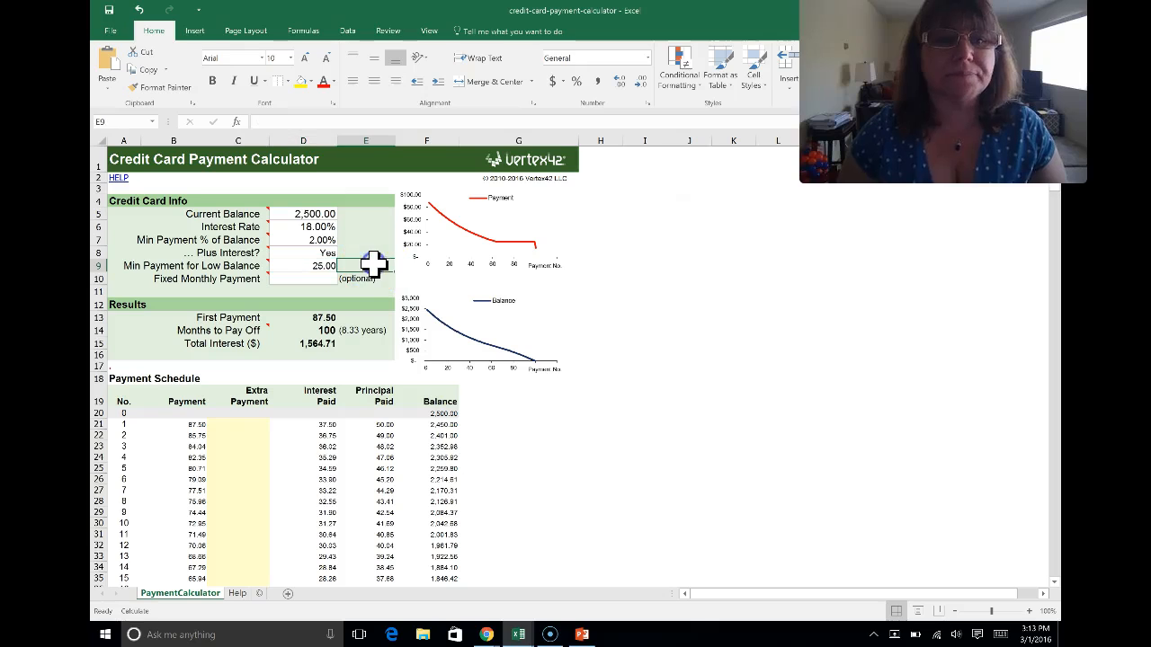
click(301, 317)
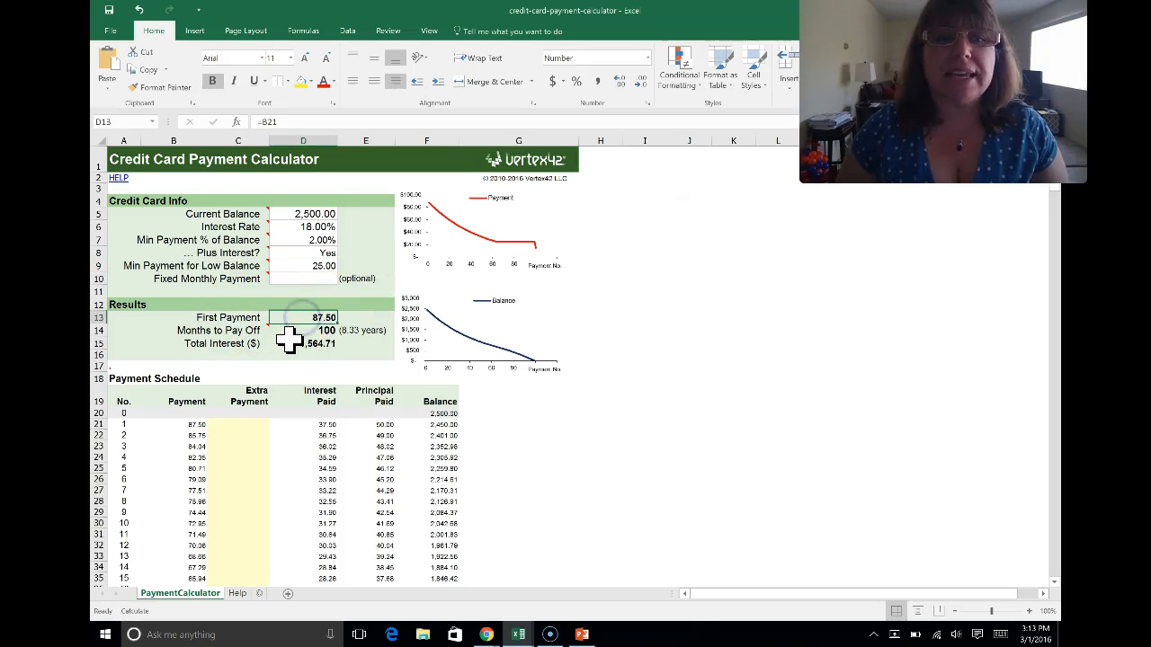
Examine the months to pay off in D14 and the total interest formula in D15.
click(321, 331)
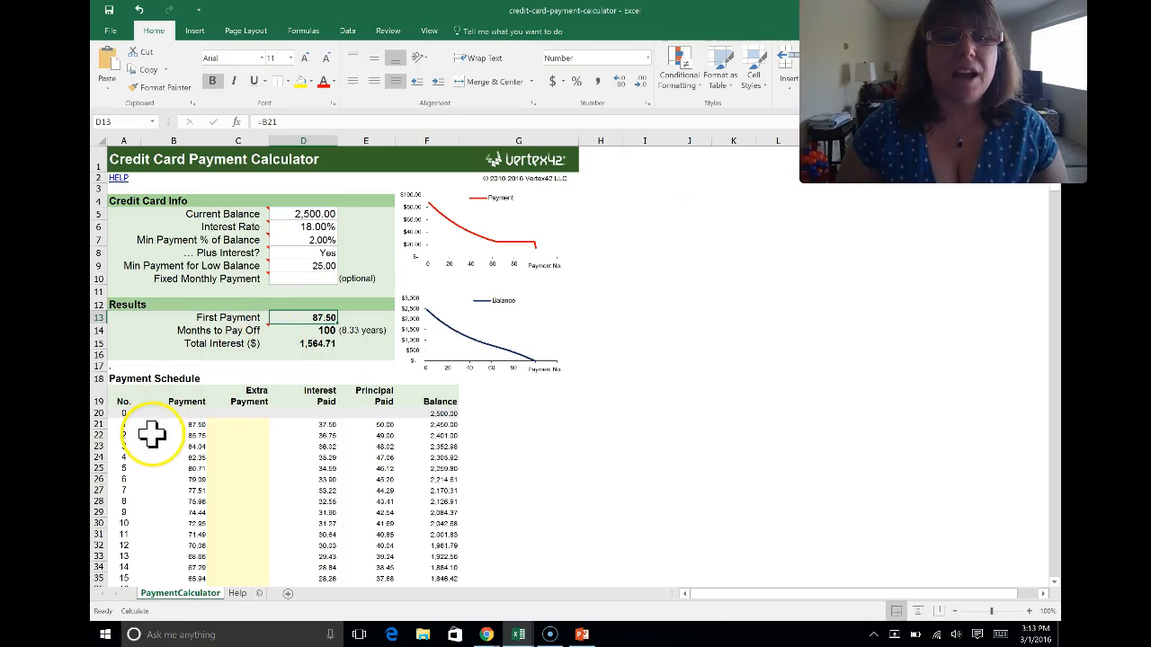
click(305, 330)
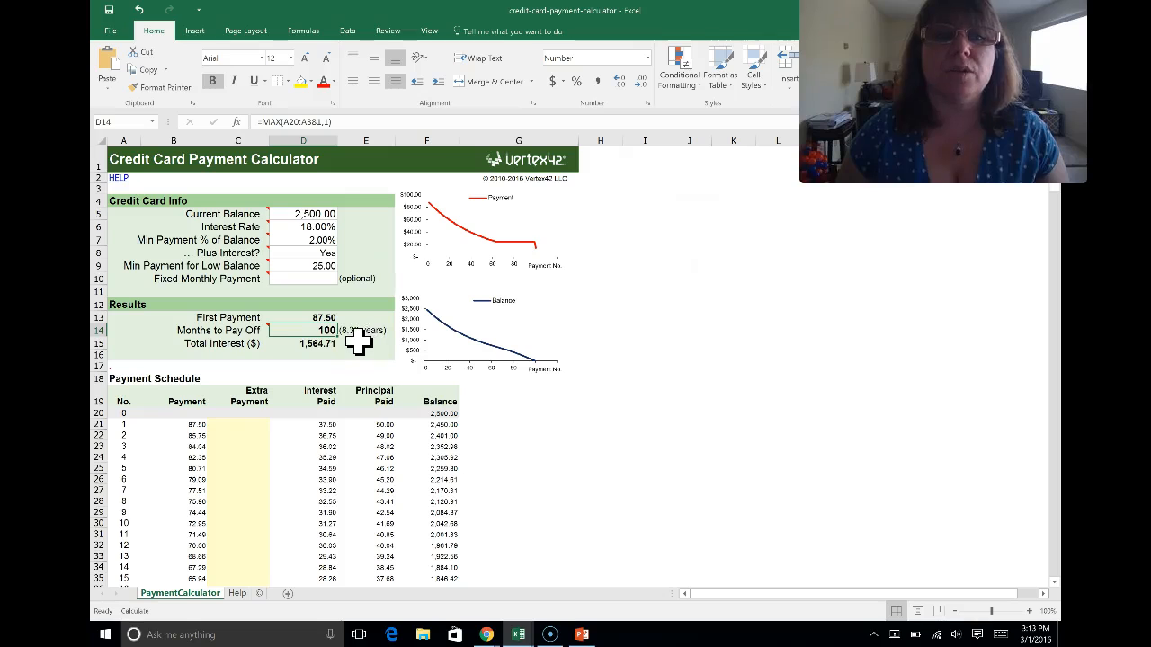
click(315, 344)
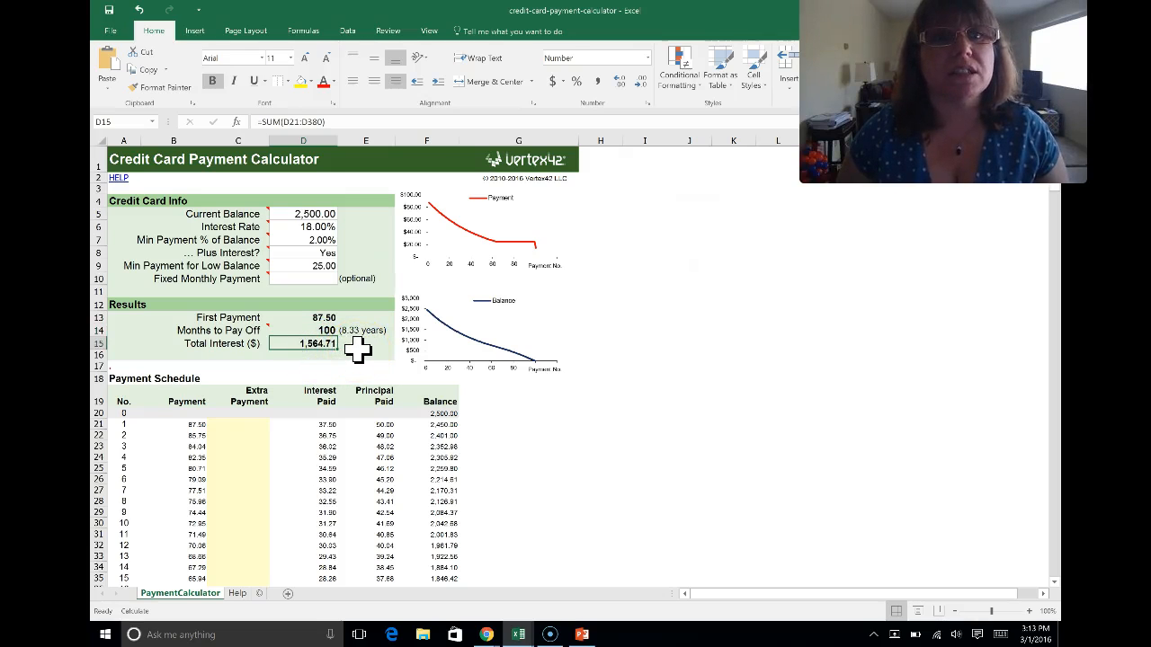
Examine the early payments in B22 and B23 and the remaining balance in F23 of the payment schedule.
scroll(356, 351, down, 3)
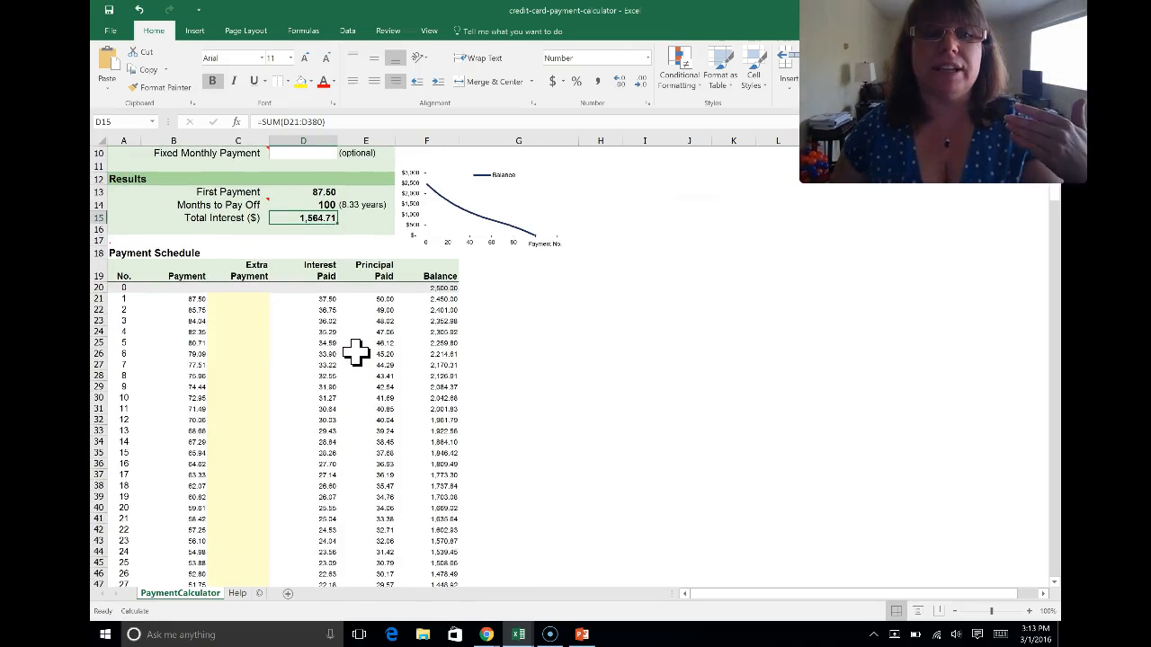
scroll(356, 352, down, 2)
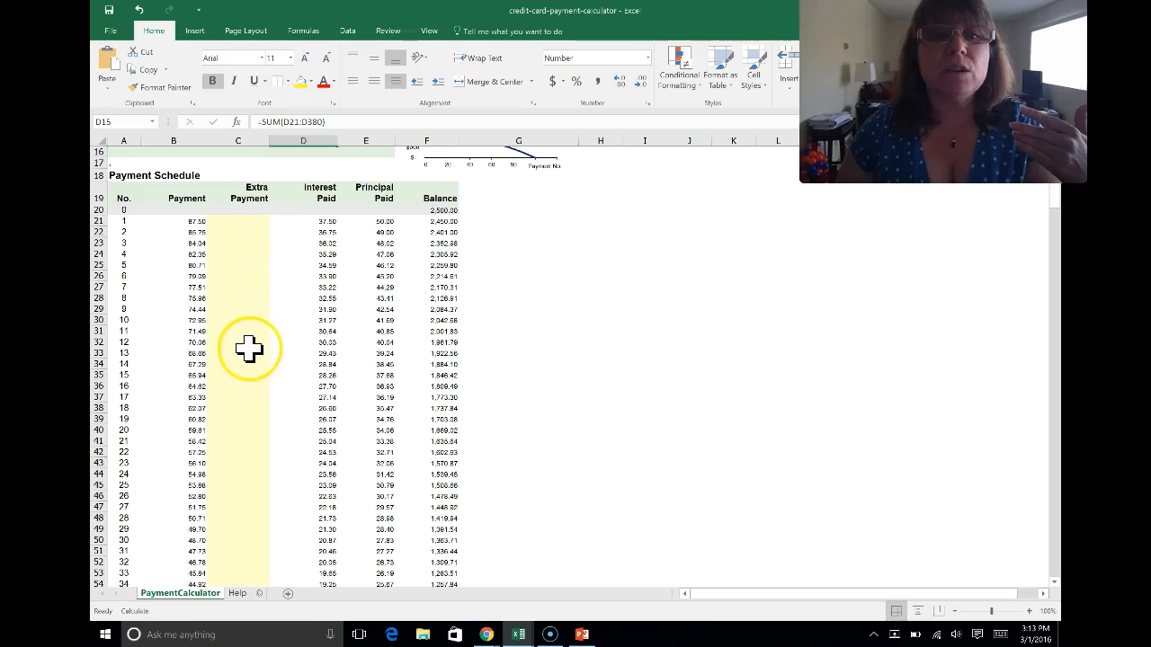
click(194, 233)
click(196, 243)
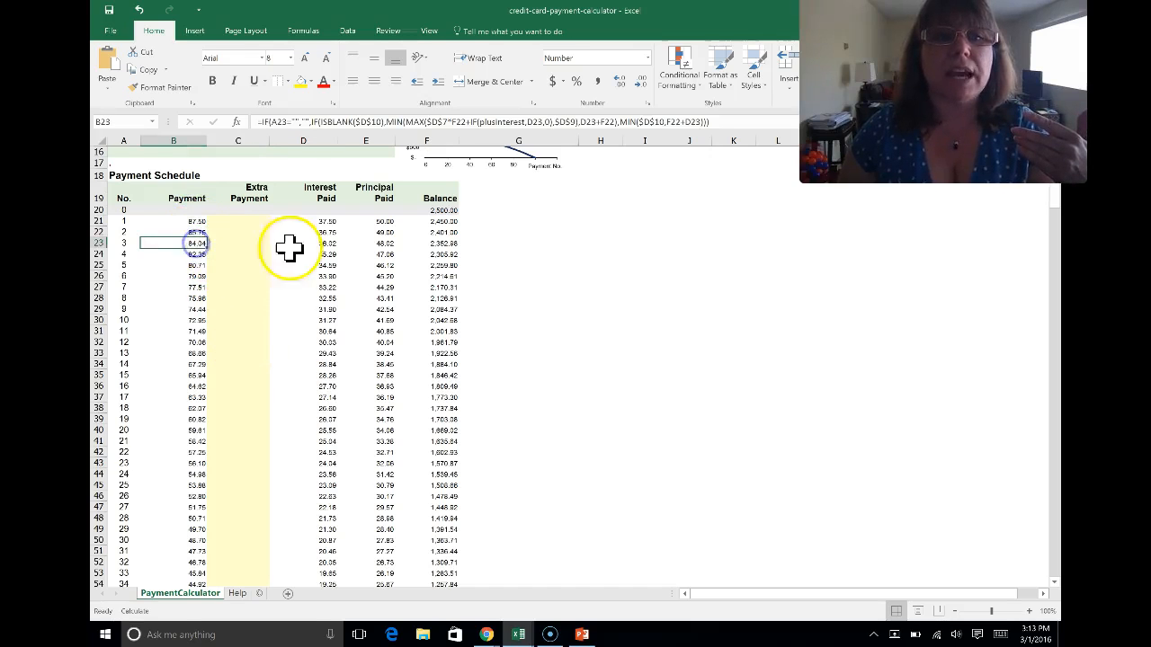
click(440, 243)
Find where the payment schedule reaches the low-balance minimum in row 83 and examine the final payment in row 120.
scroll(433, 350, down, 14)
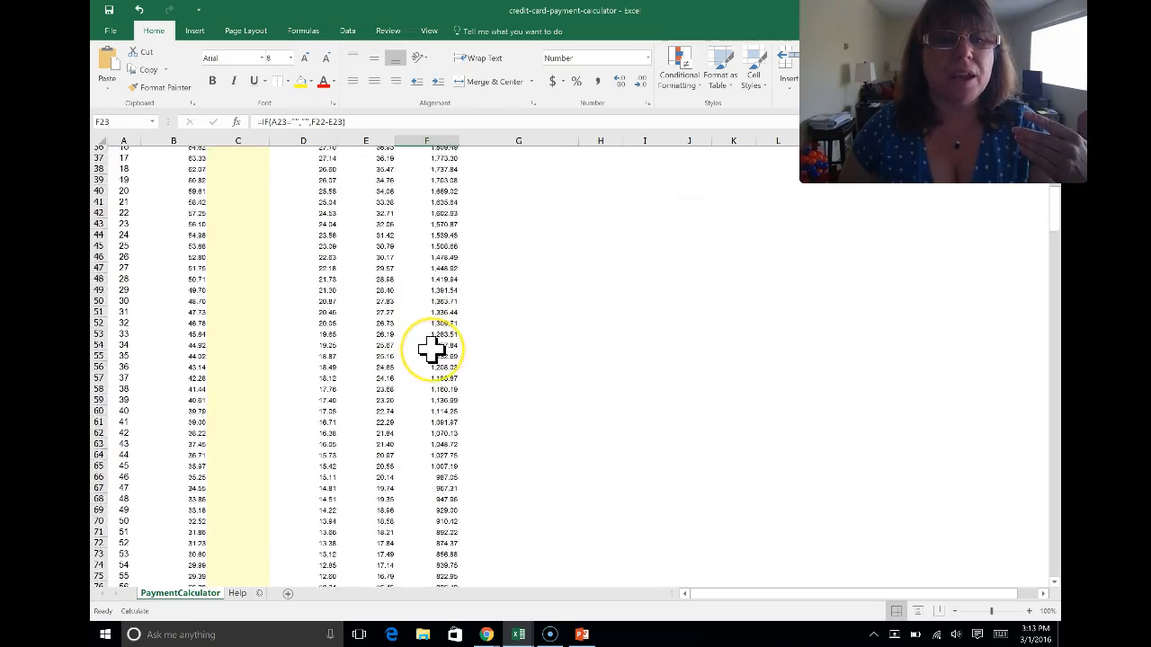
scroll(433, 351, down, 2)
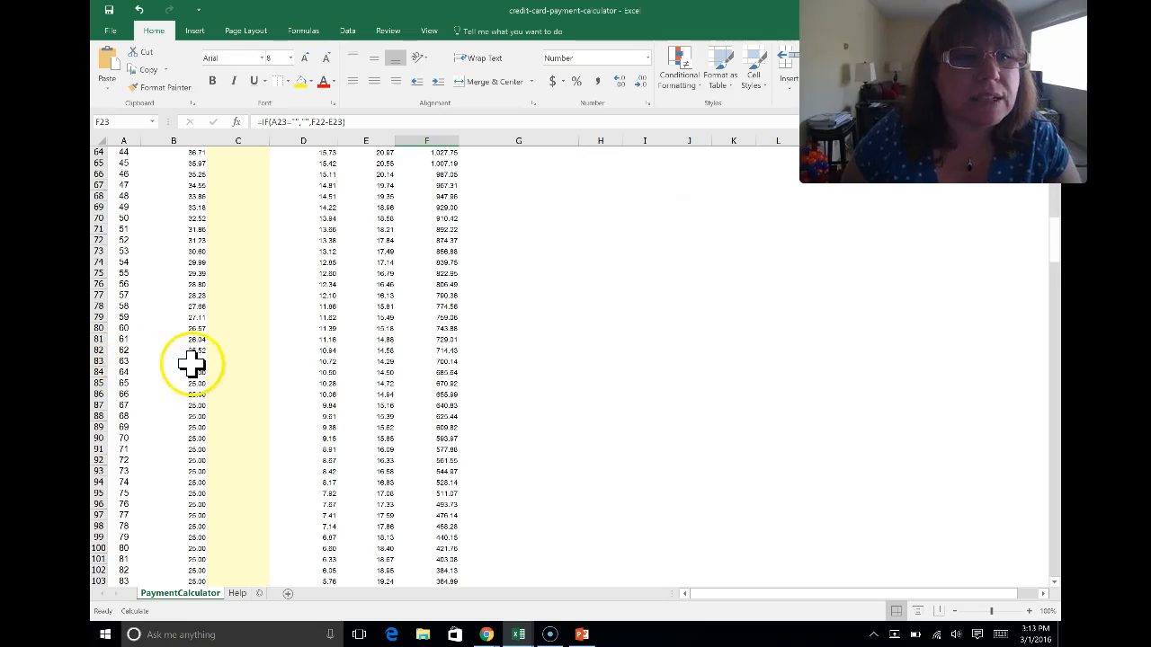
click(101, 362)
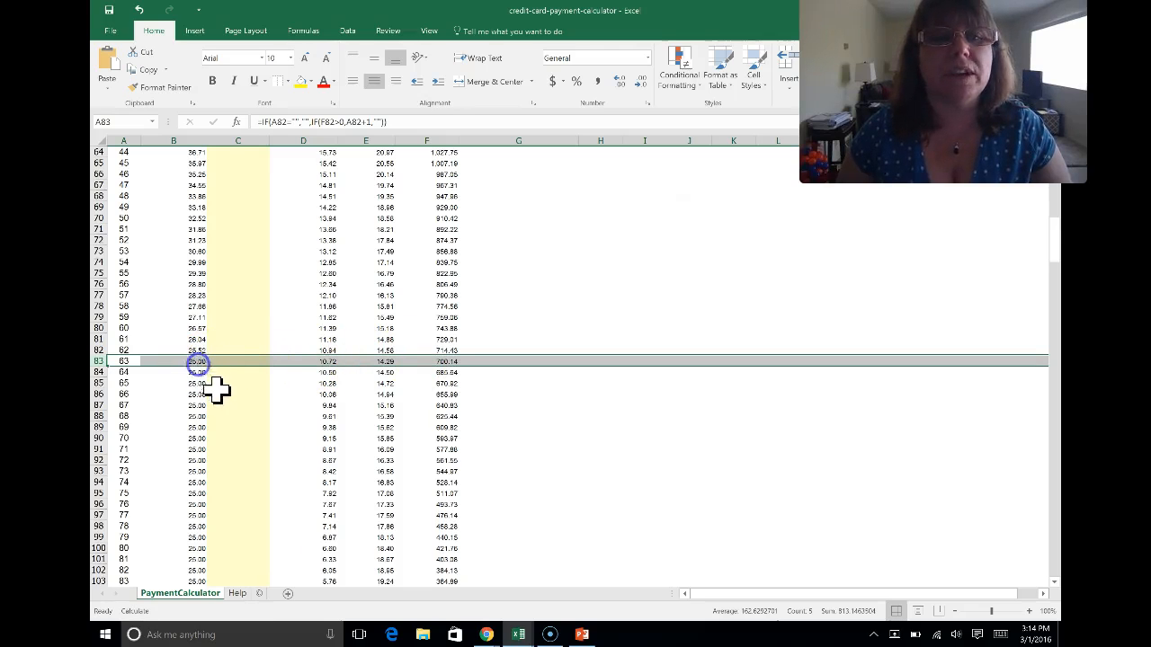
scroll(252, 431, down, 8)
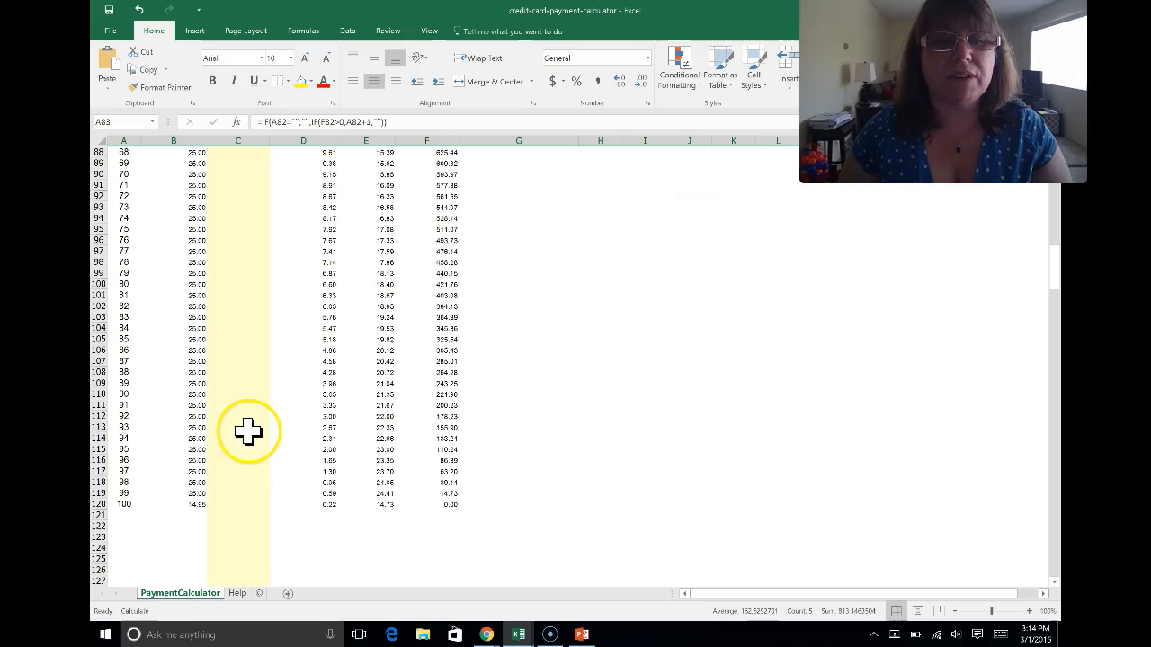
click(102, 504)
Set the credit card's interest rate in D6 to 21%.
scroll(149, 501, up, 13)
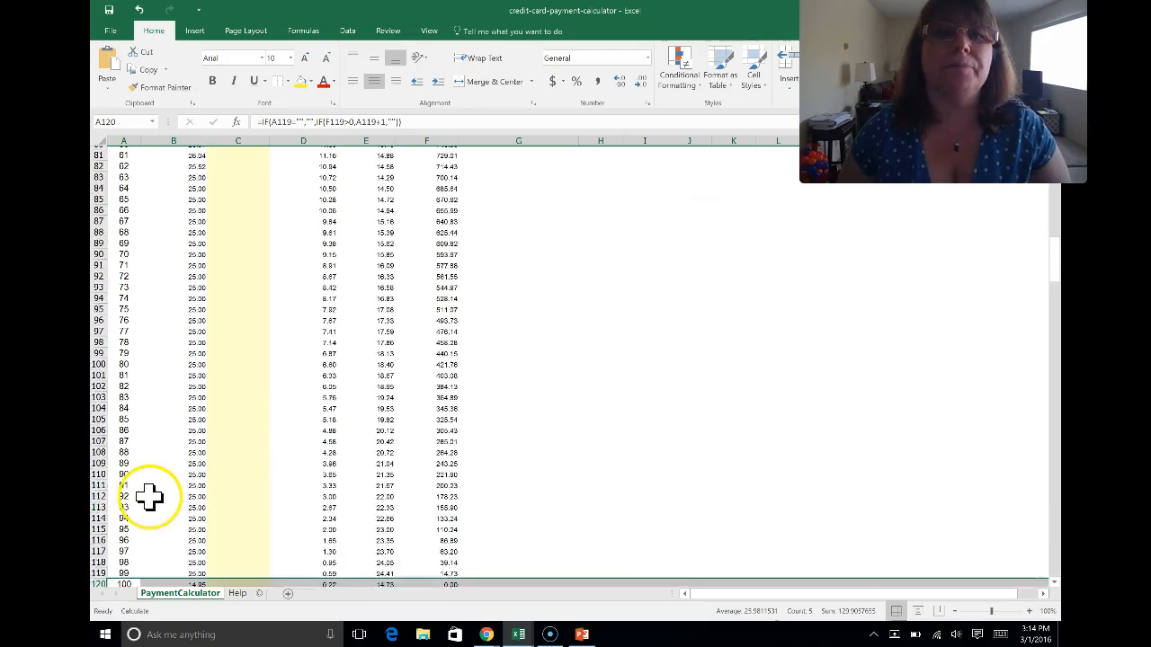
scroll(154, 501, up, 16)
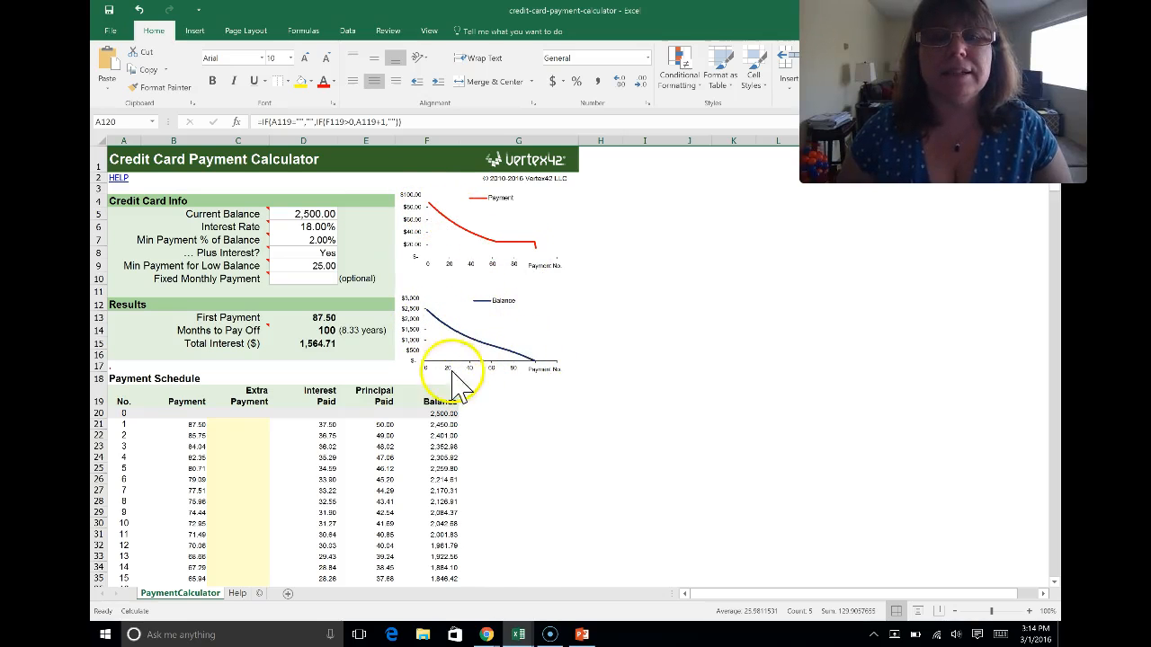
click(310, 227)
drag(268, 122, 245, 120)
text(21)
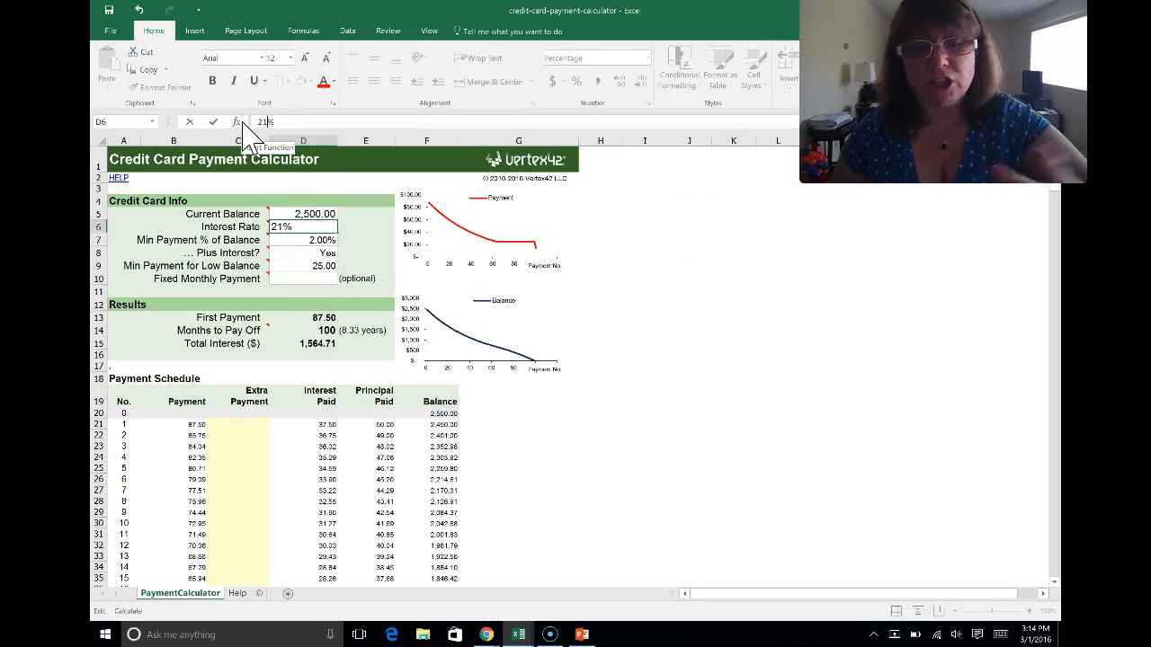
key(Return)
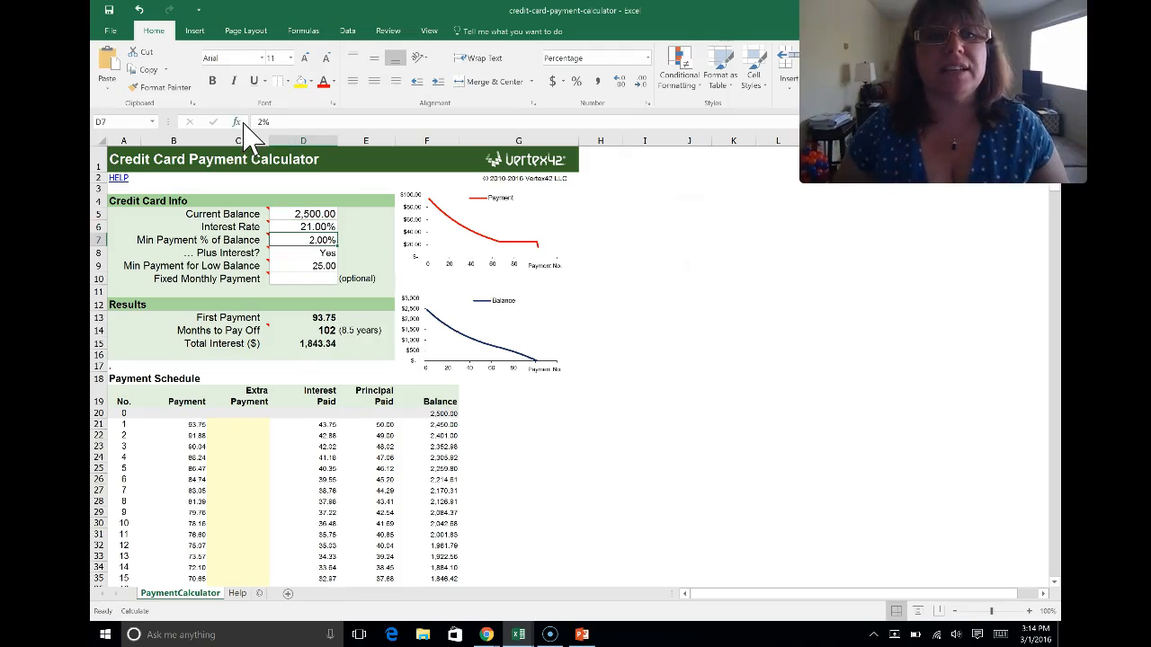